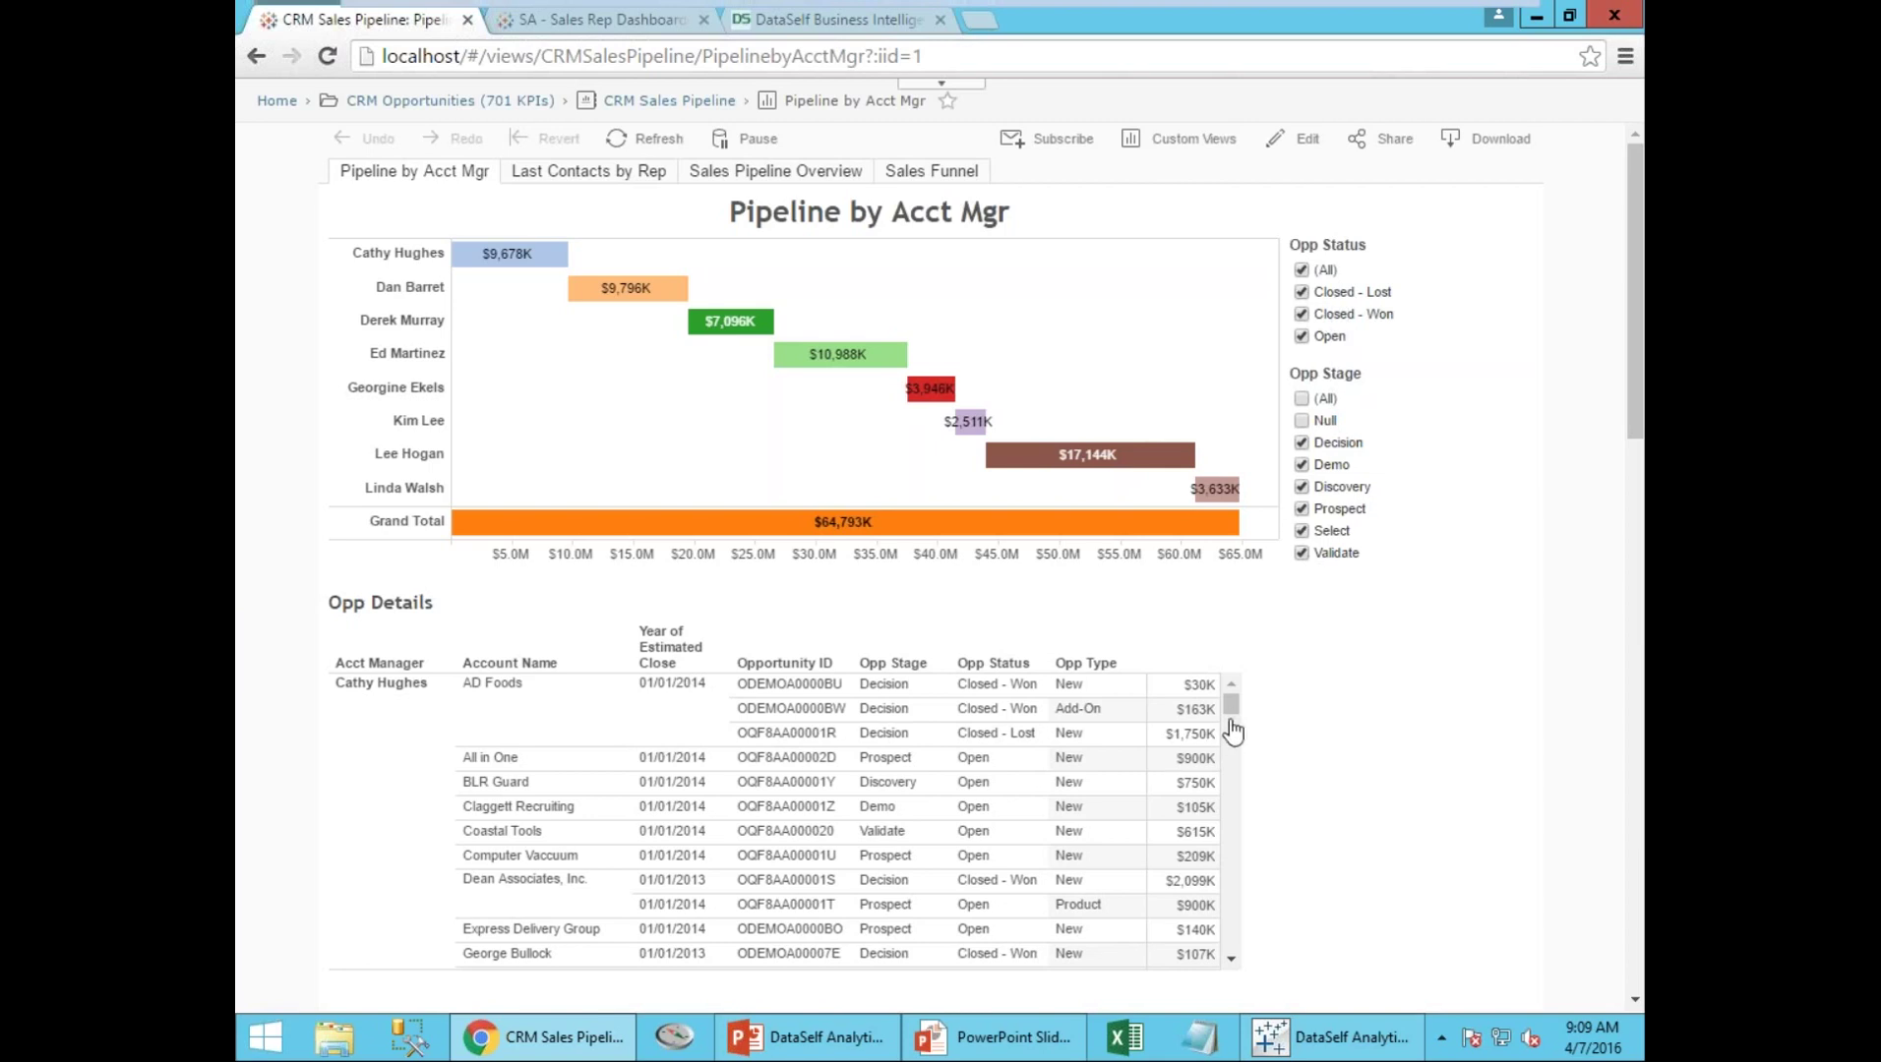
Filter the Opp Details table to the account manager with the largest bar in the Pipeline by Acct Mgr chart
mouse_move(1235, 724)
mouse_down()
mouse_move(1232, 870)
mouse_move(1233, 709)
mouse_up()
mouse_move(1020, 462)
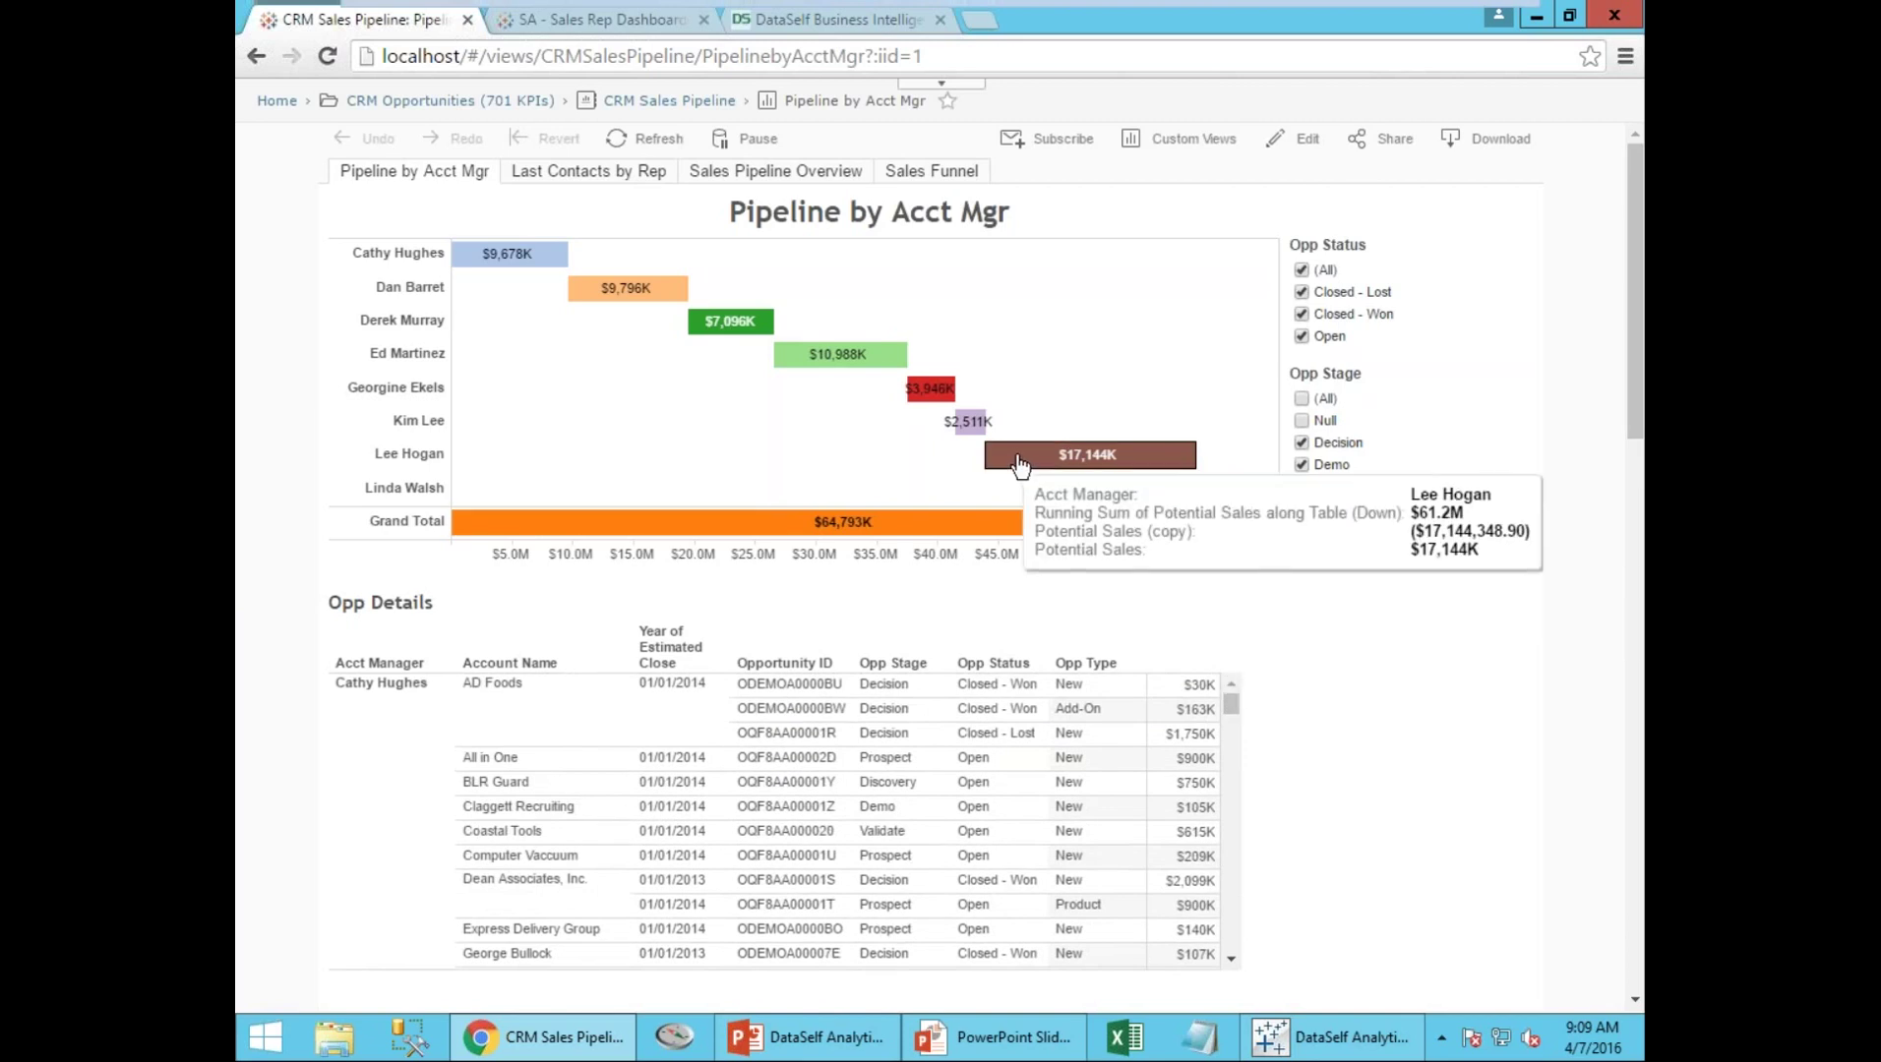
click(1019, 463)
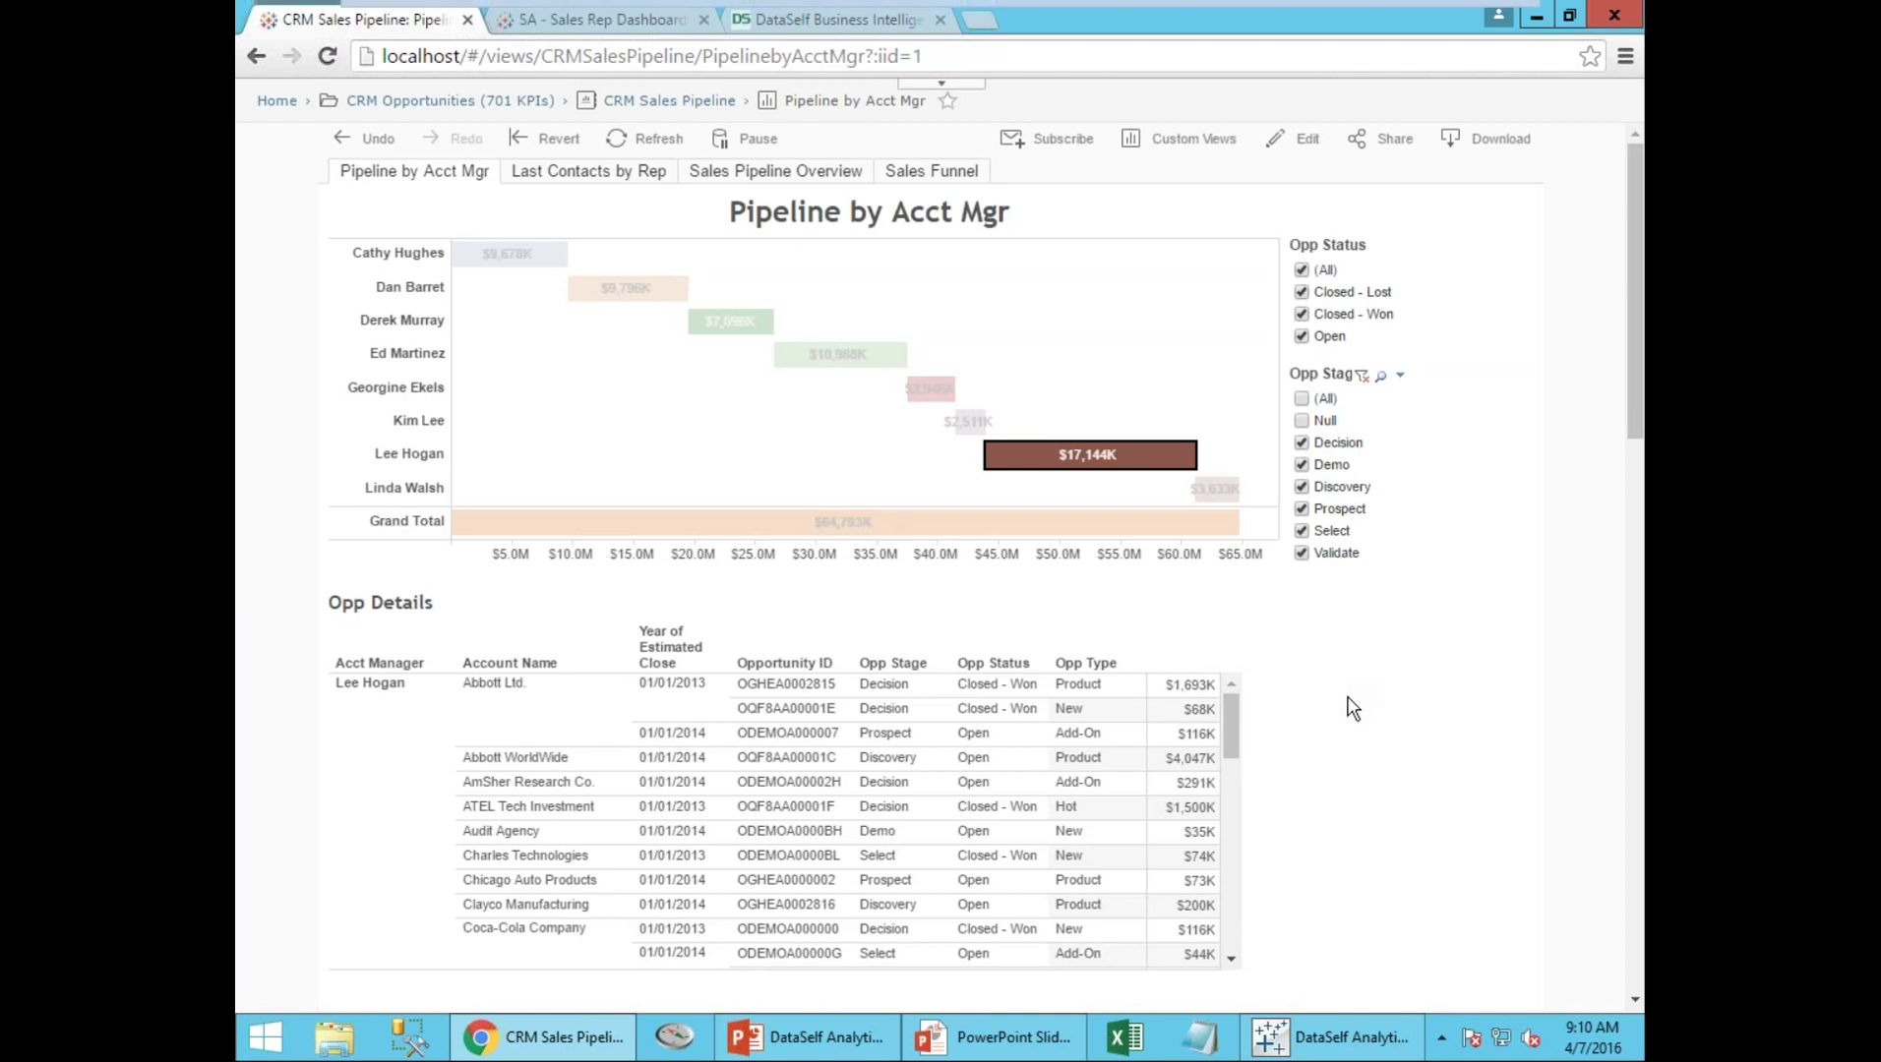
In Last Contacts by Rep, isolate the third account manager's opportunities last contacted 2 weeks ago, and clear that selection
click(641, 183)
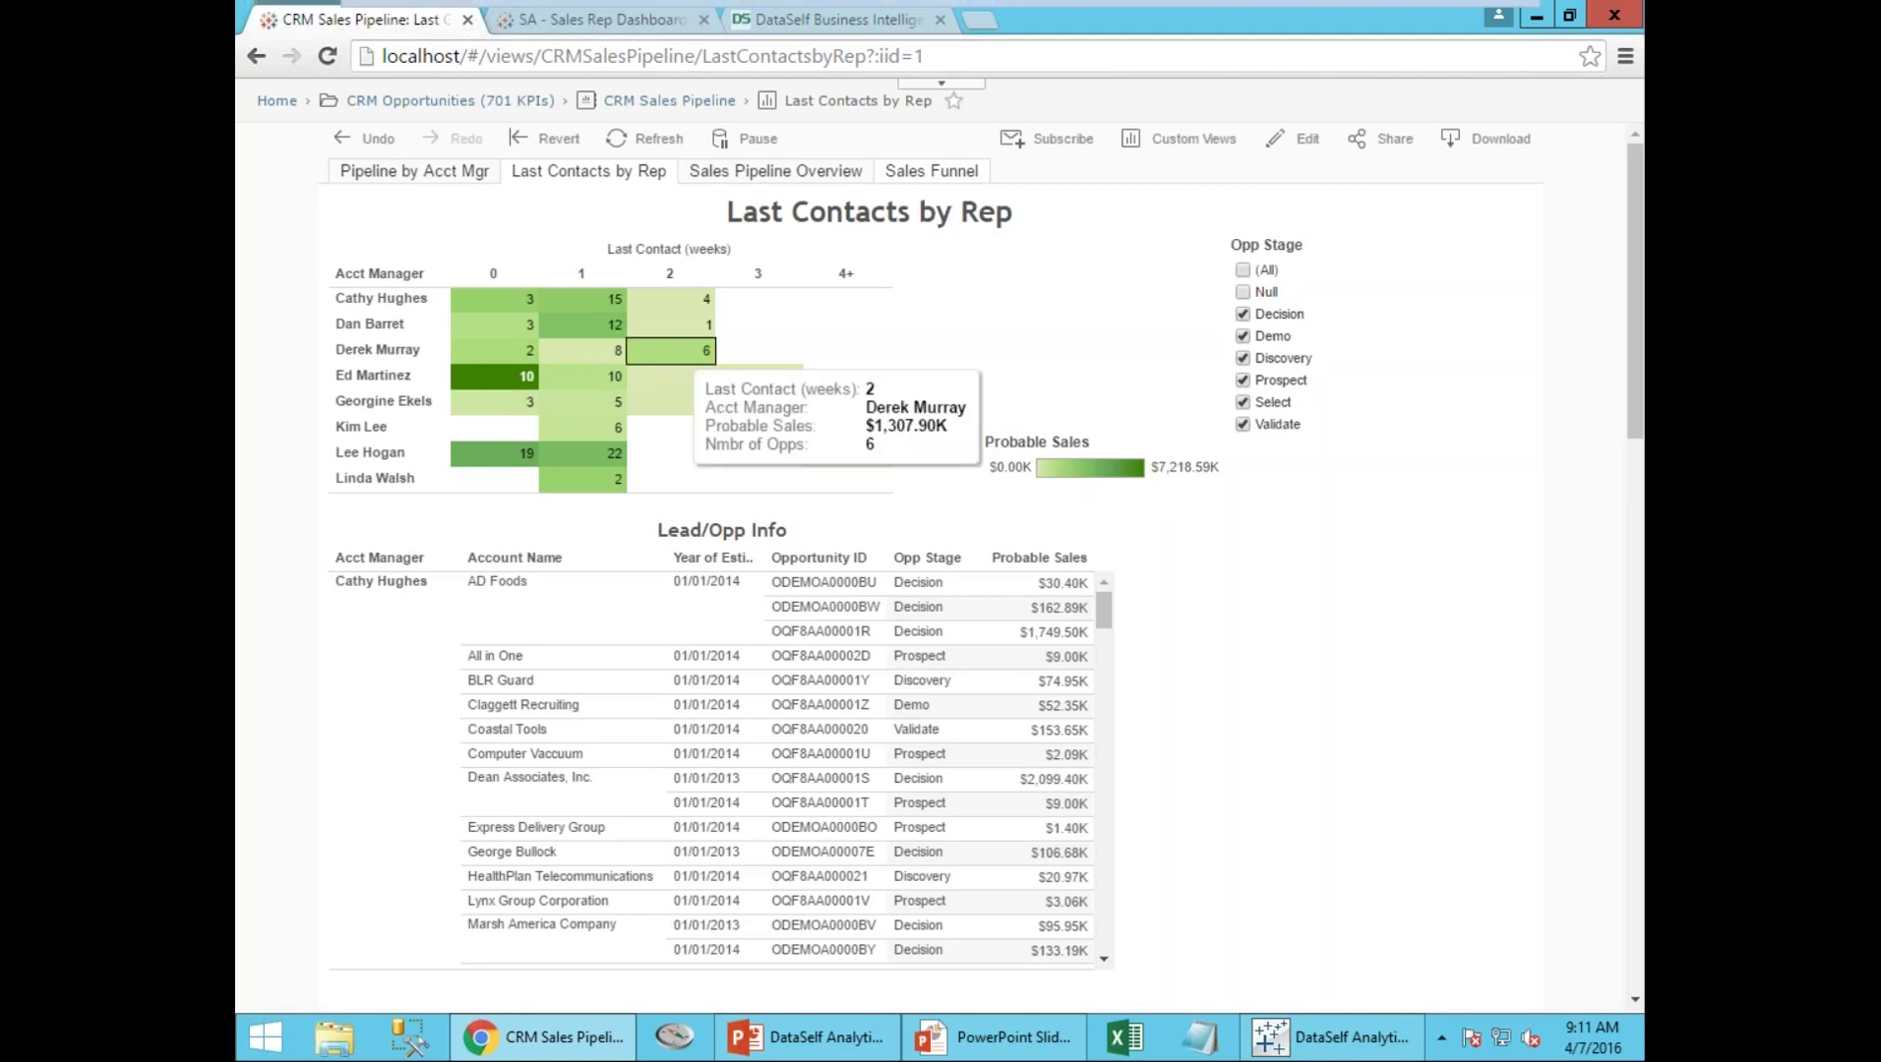
click(676, 358)
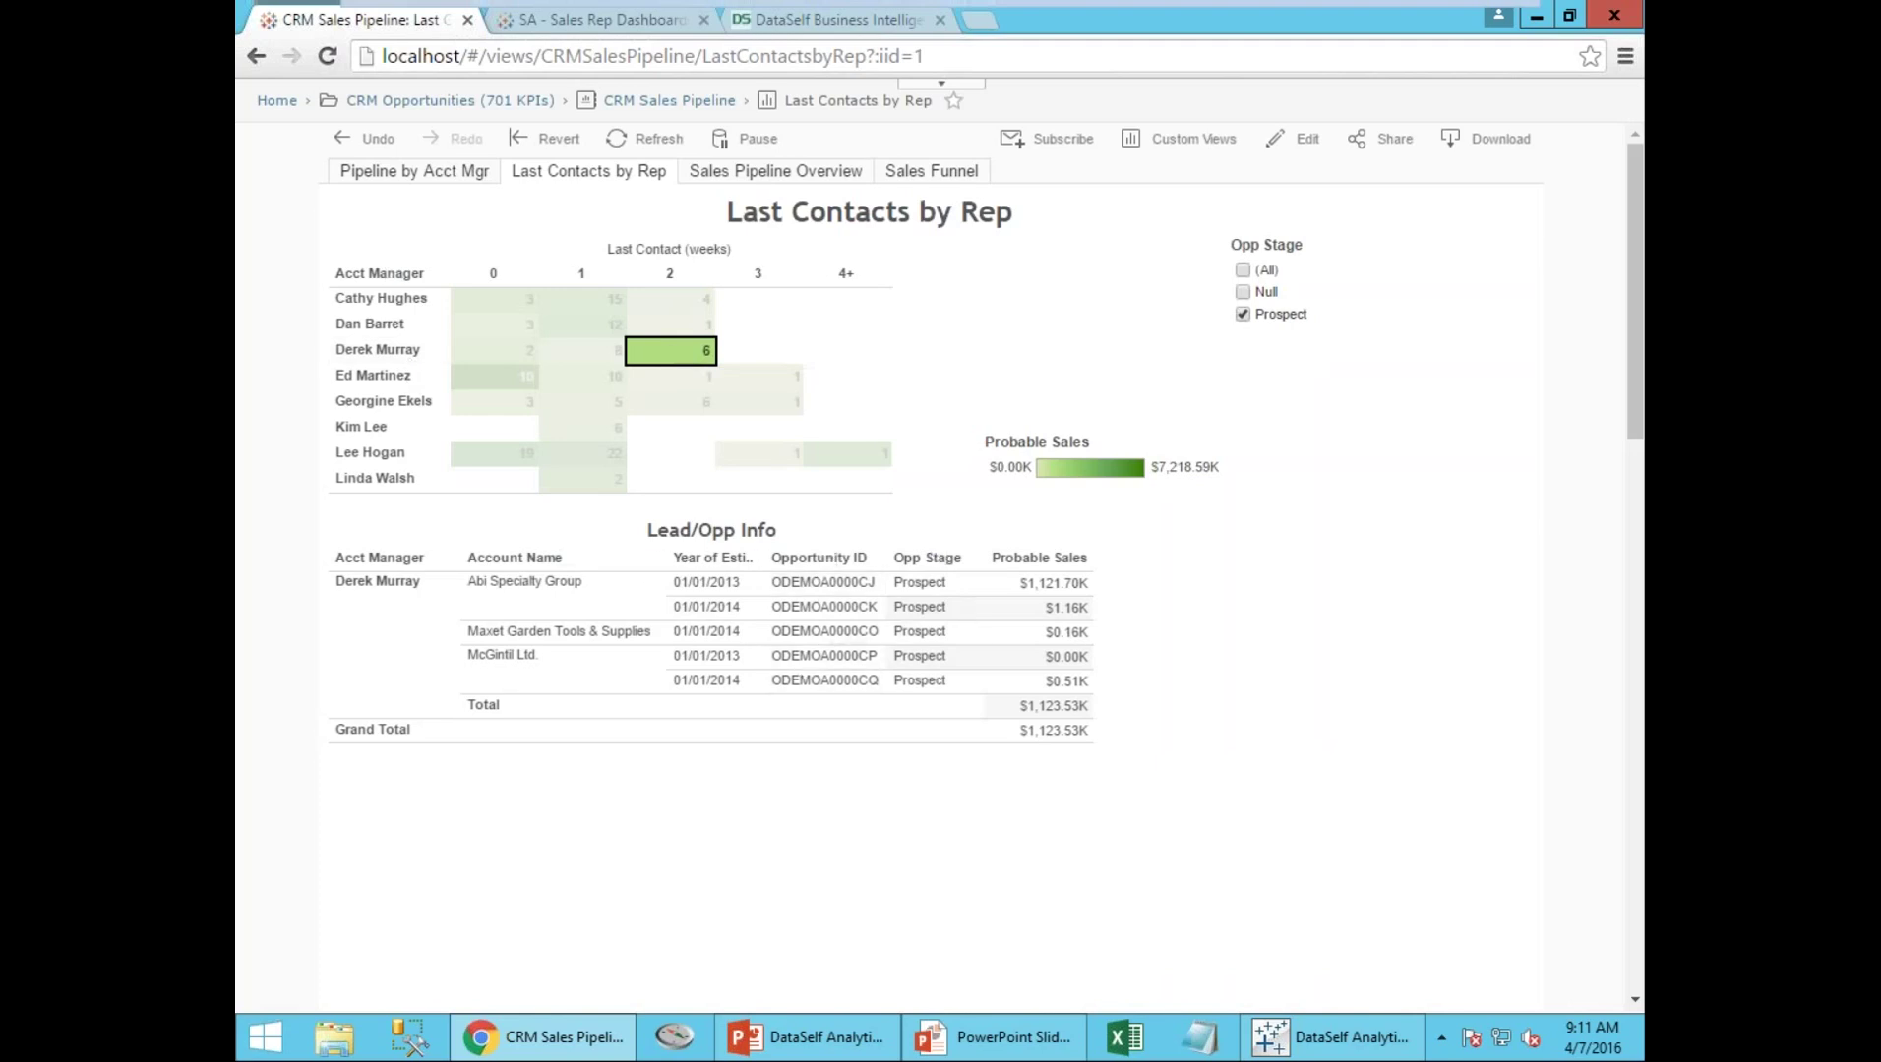
click(987, 378)
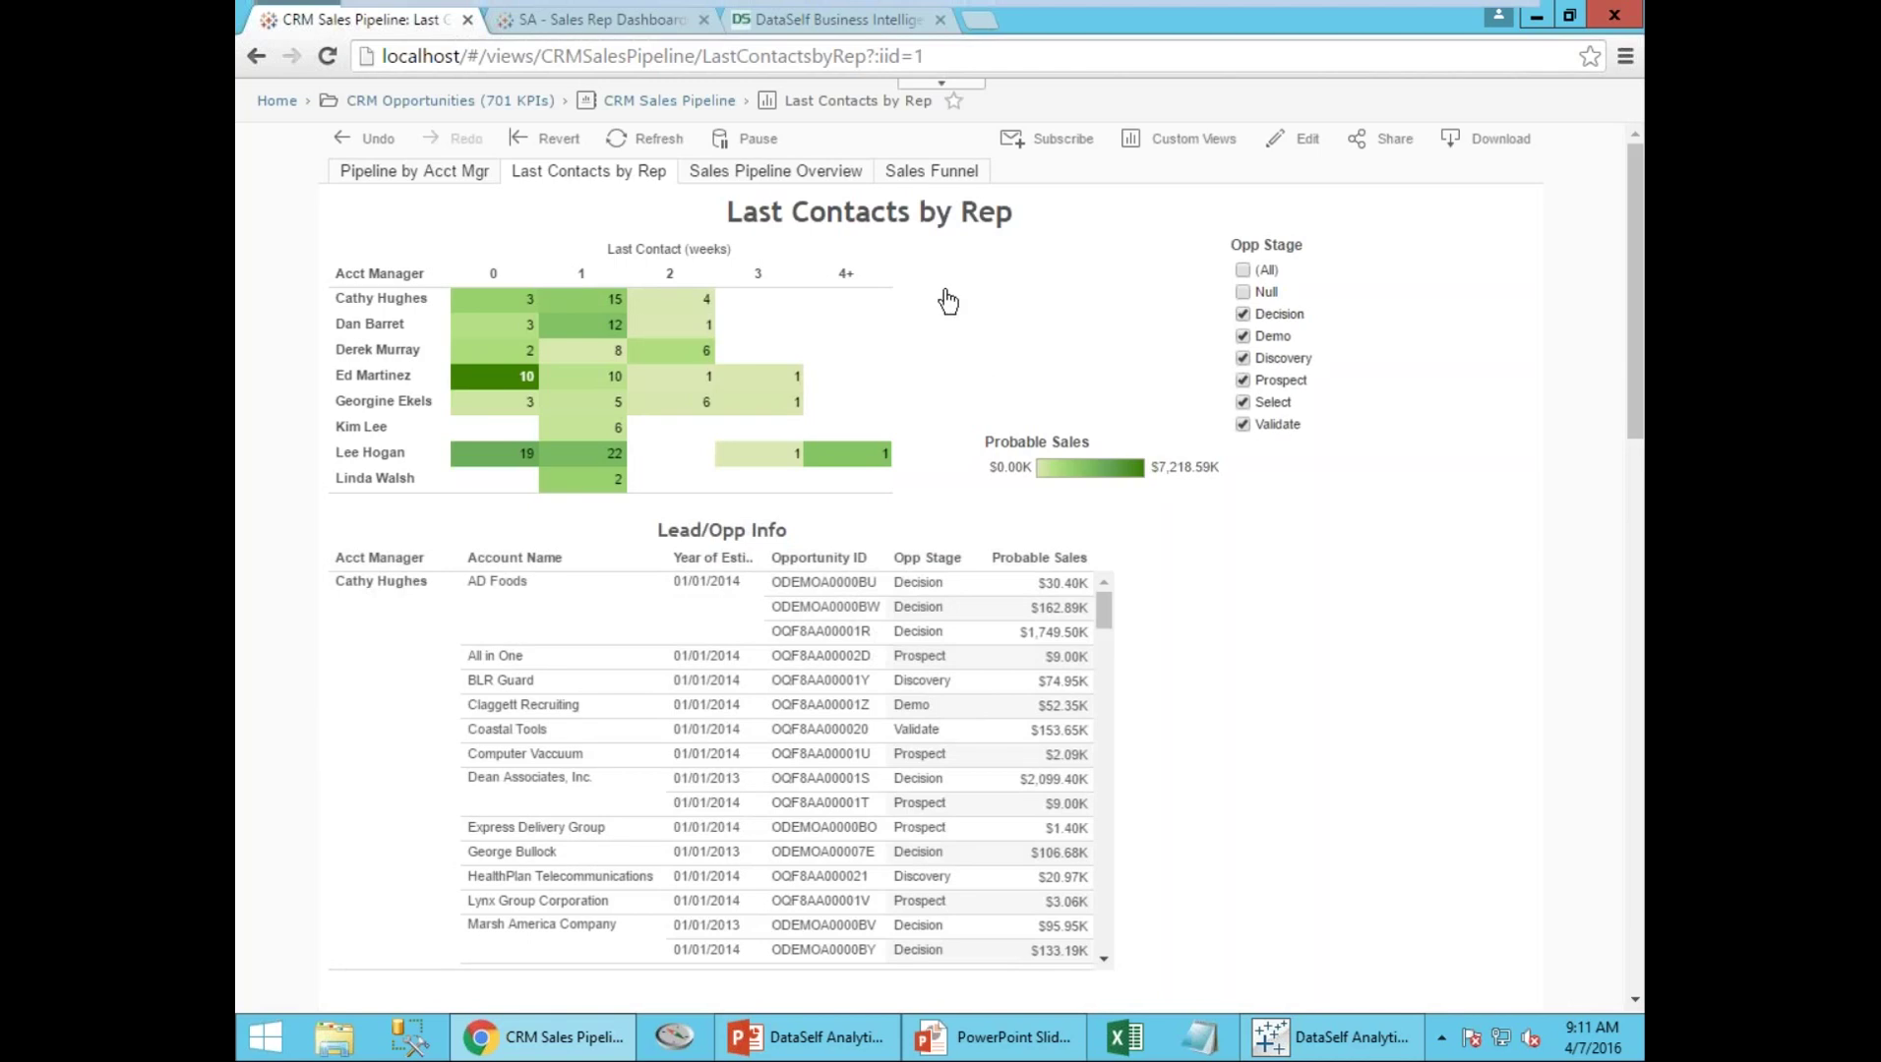
Open the Sales Funnel view and filter it to the seventh individual account manager in the Acct Manager list
click(930, 173)
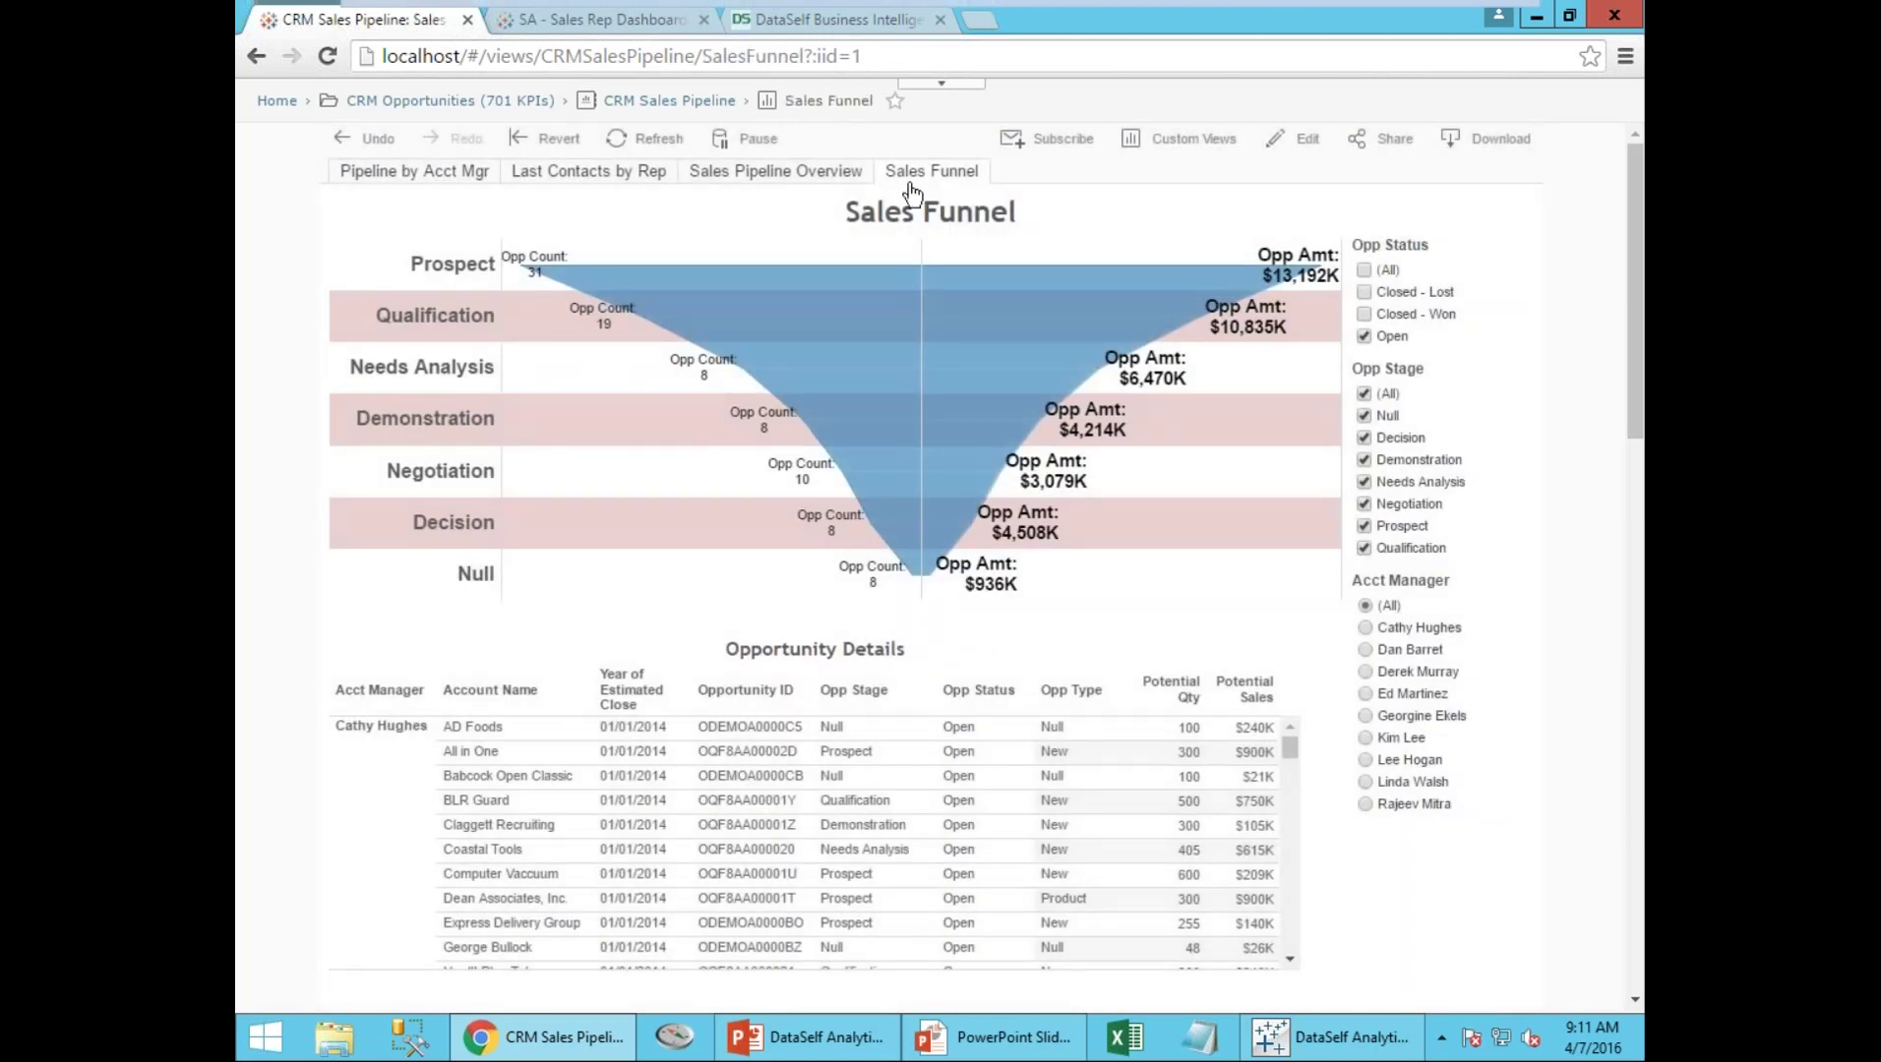
click(1366, 760)
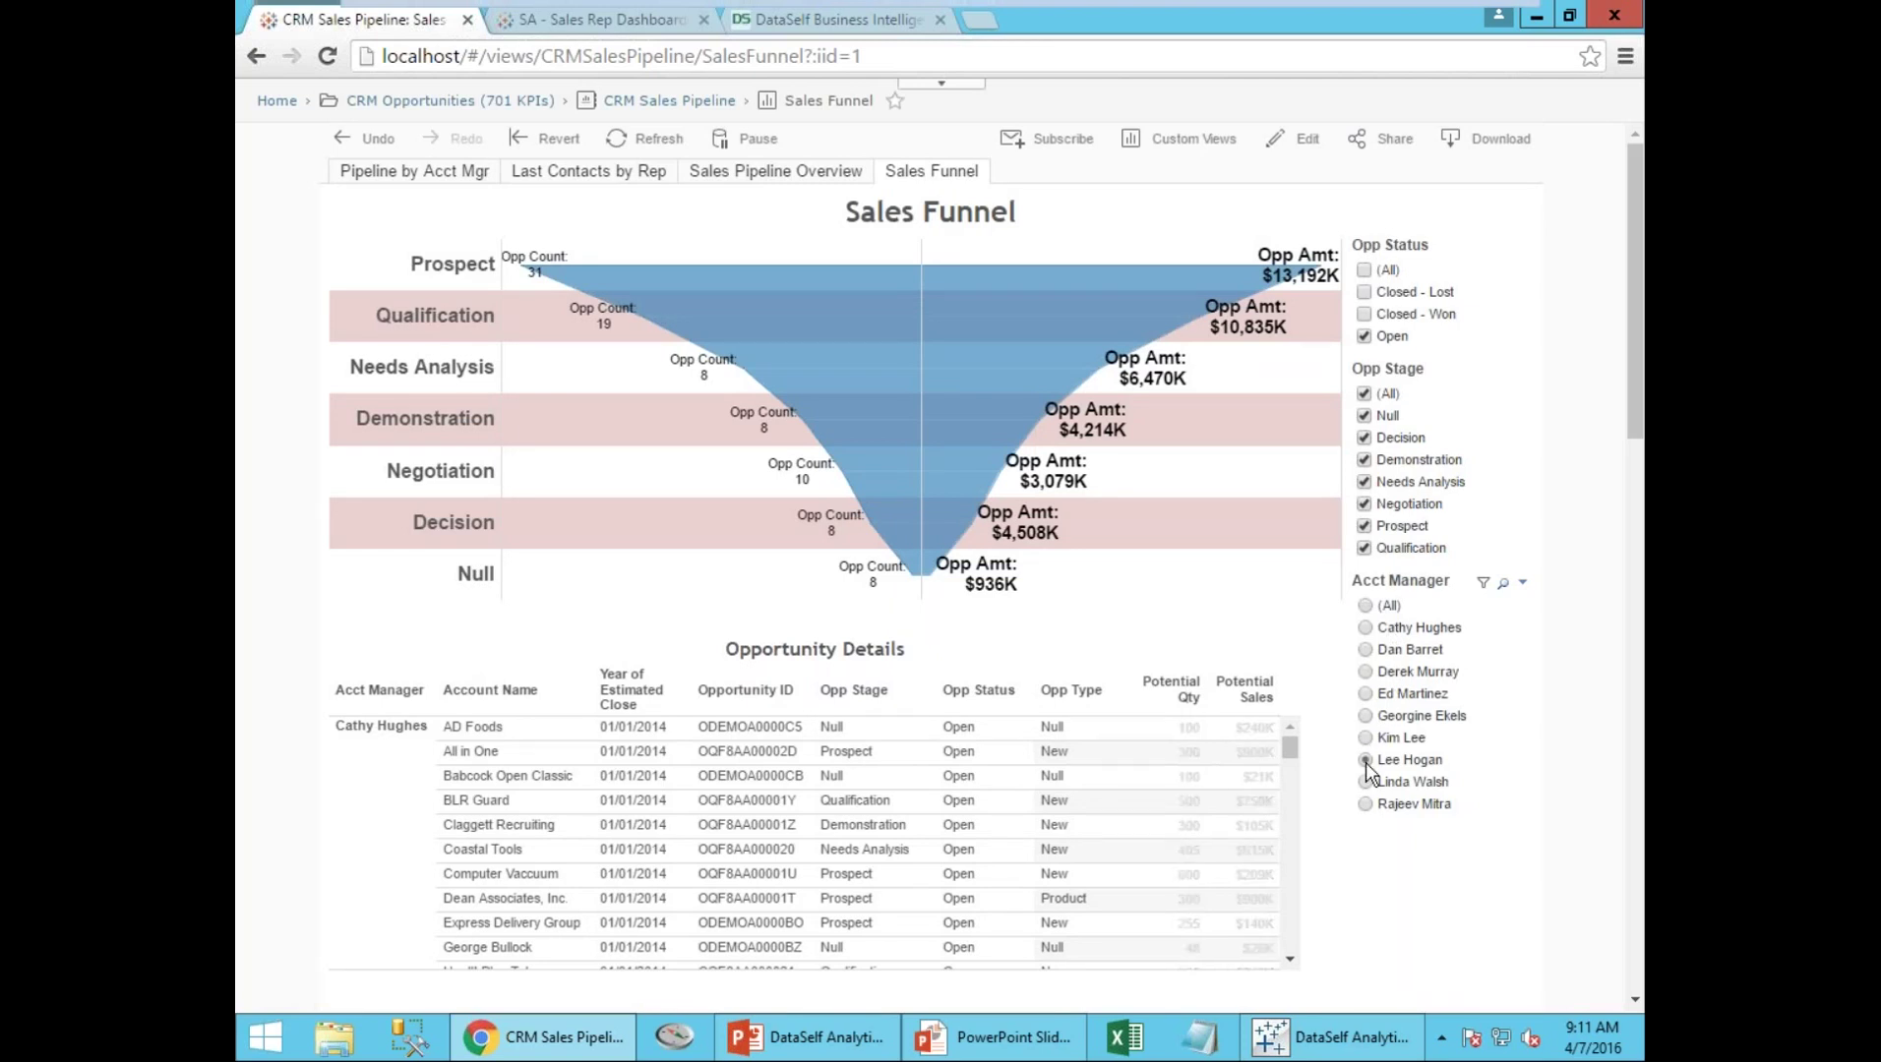
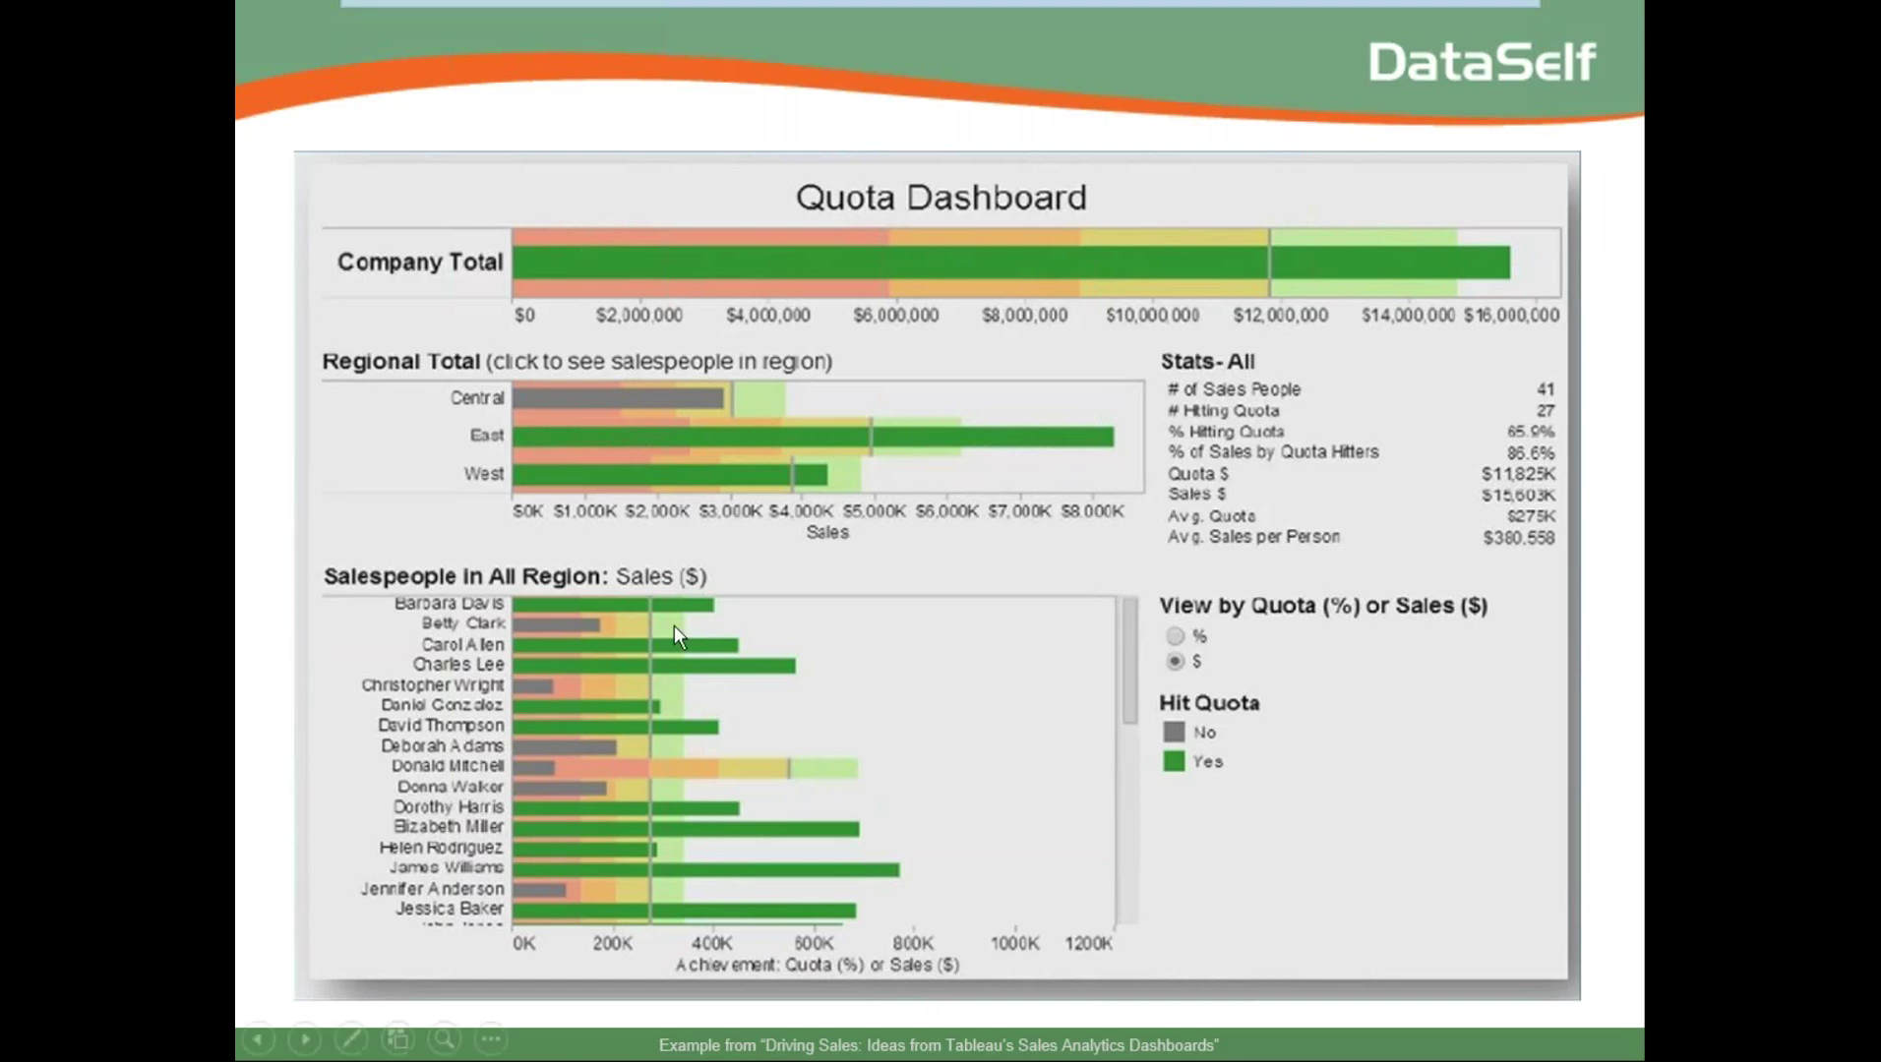
key(Right)
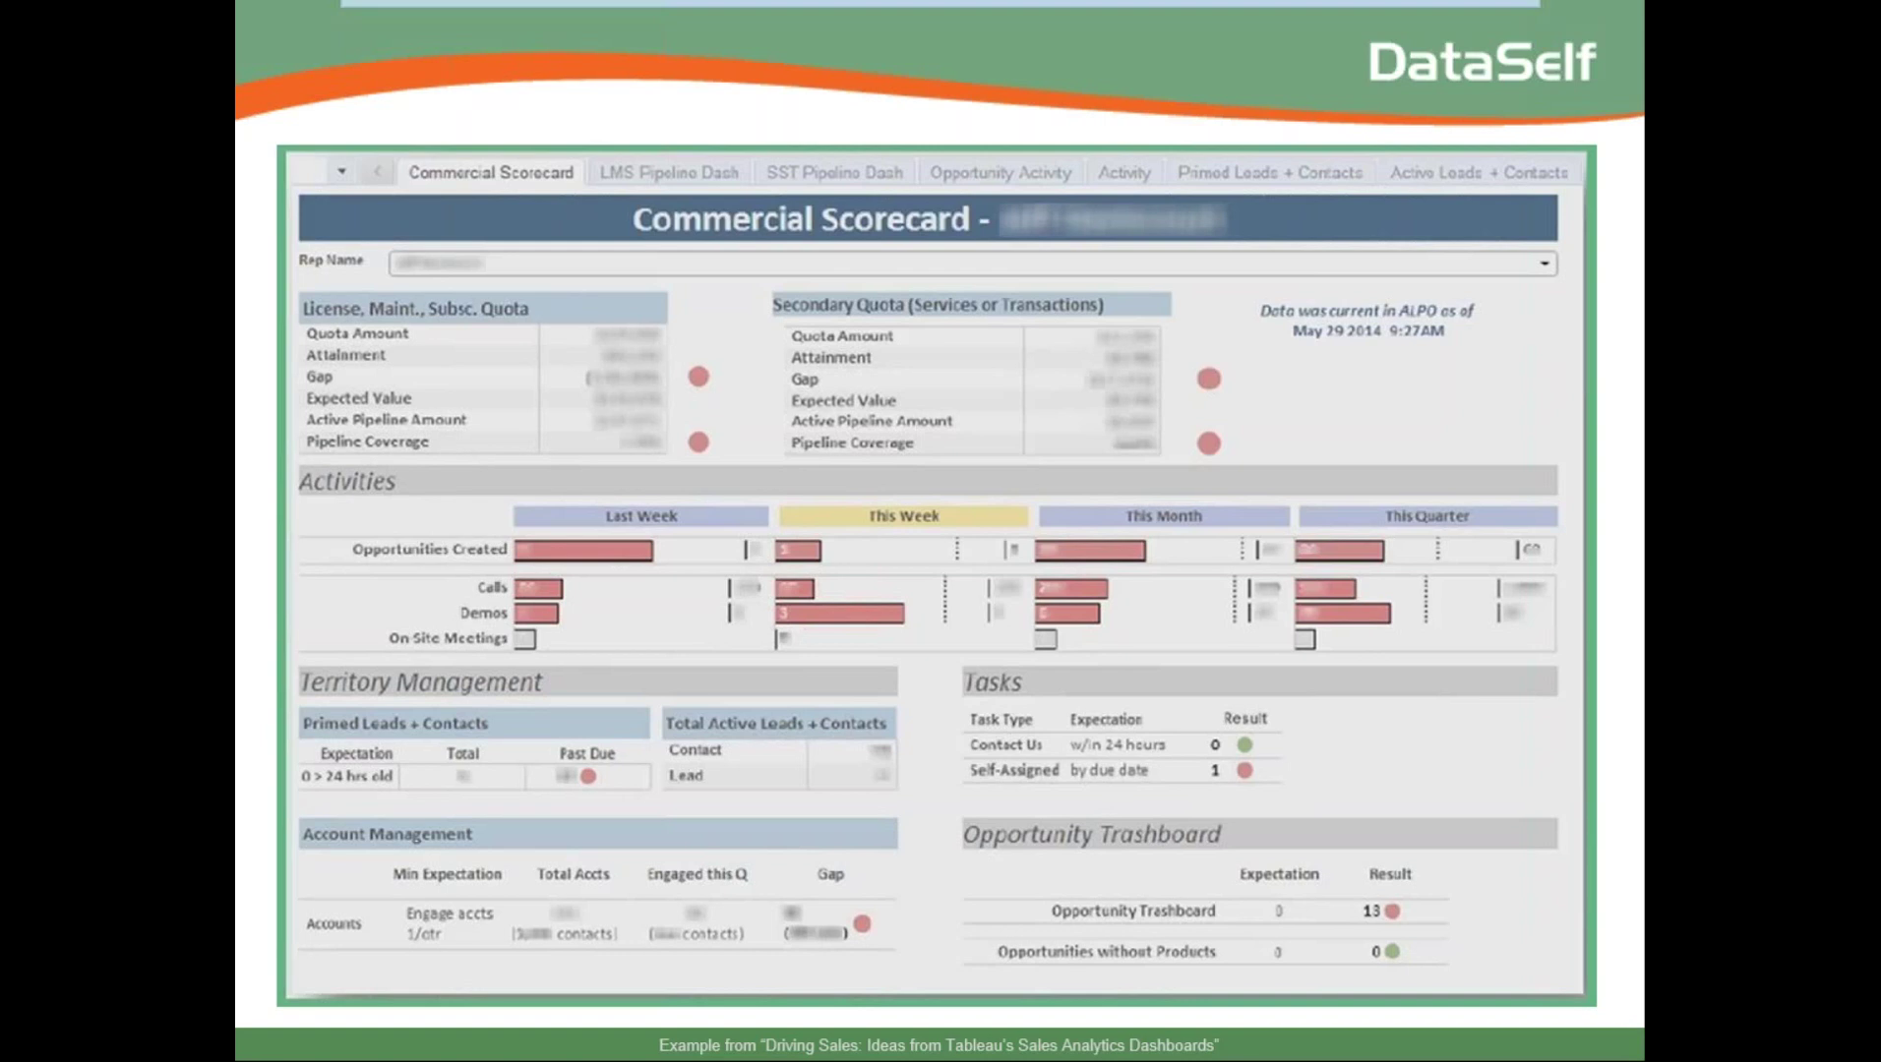
key(Page_Down)
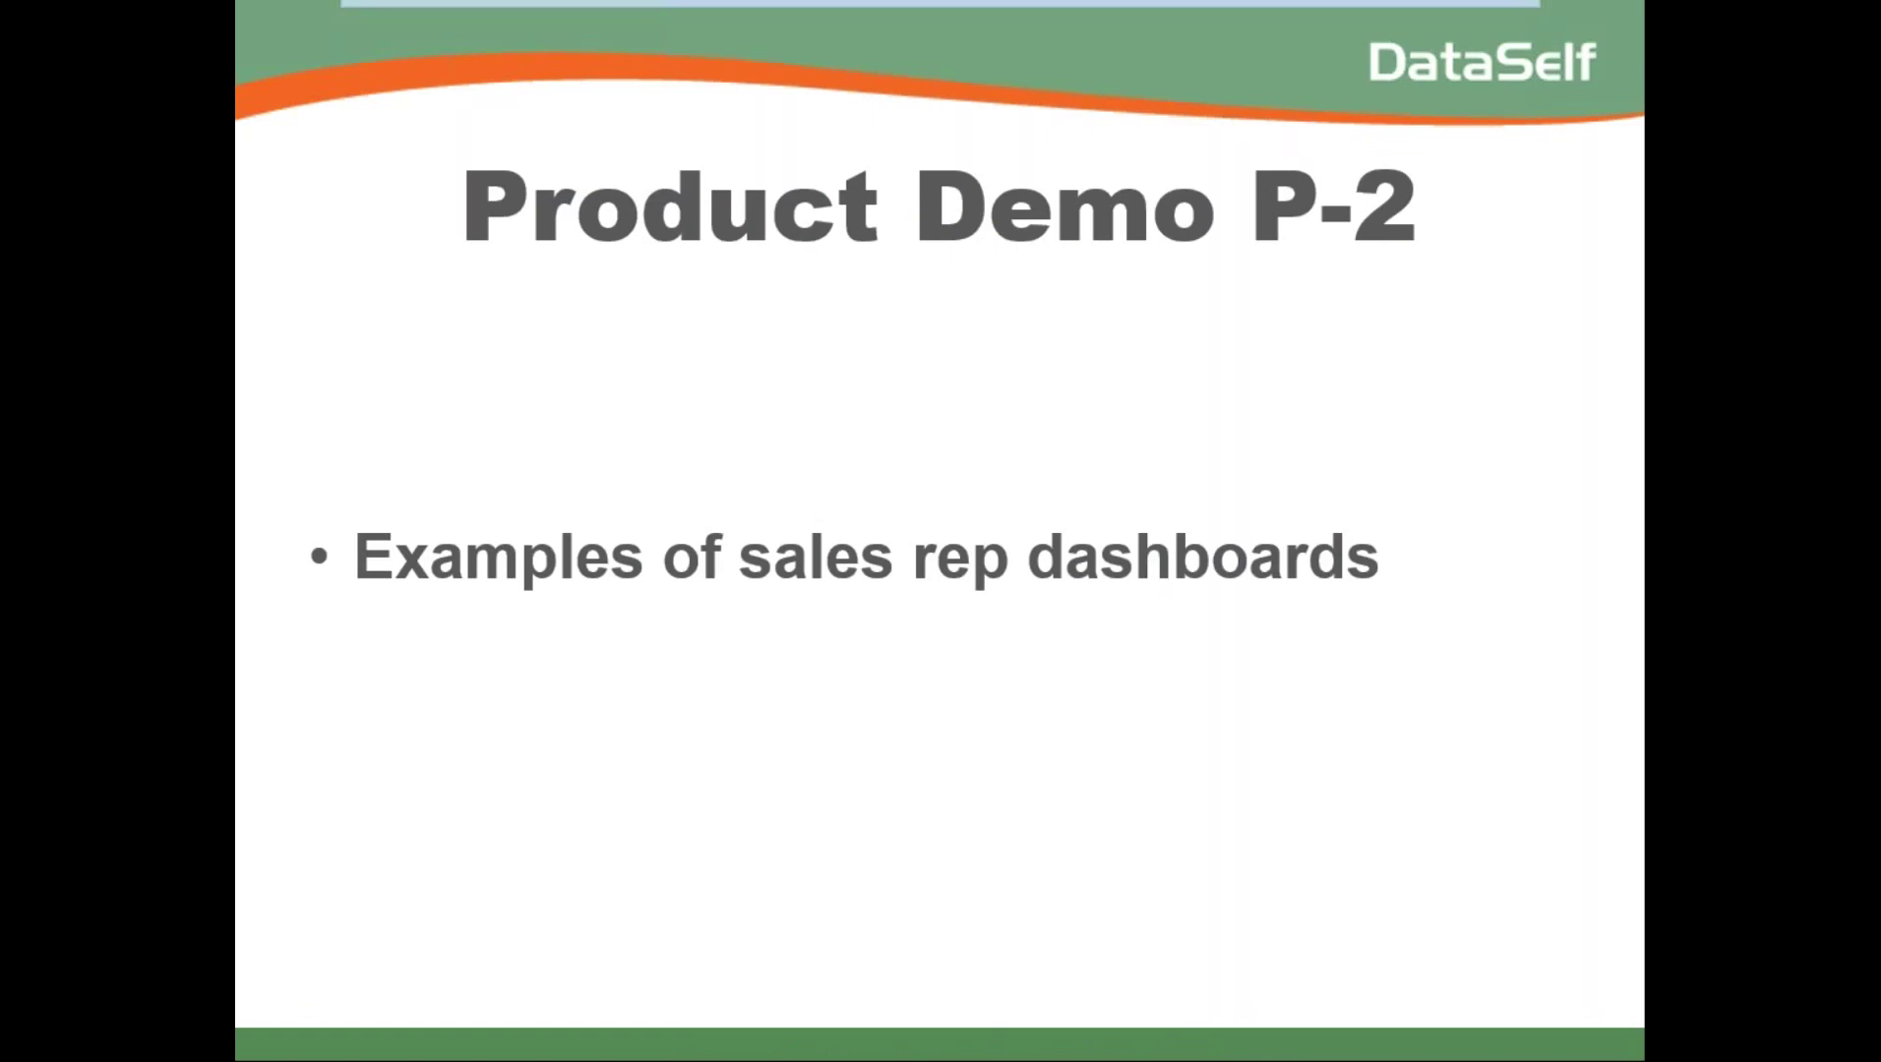
Switch to the SA - Sales Rep Dashboards in the browser and filter Who's Hot to Texas, Missouri, Tennessee and Ontario
key(alt+Tab)
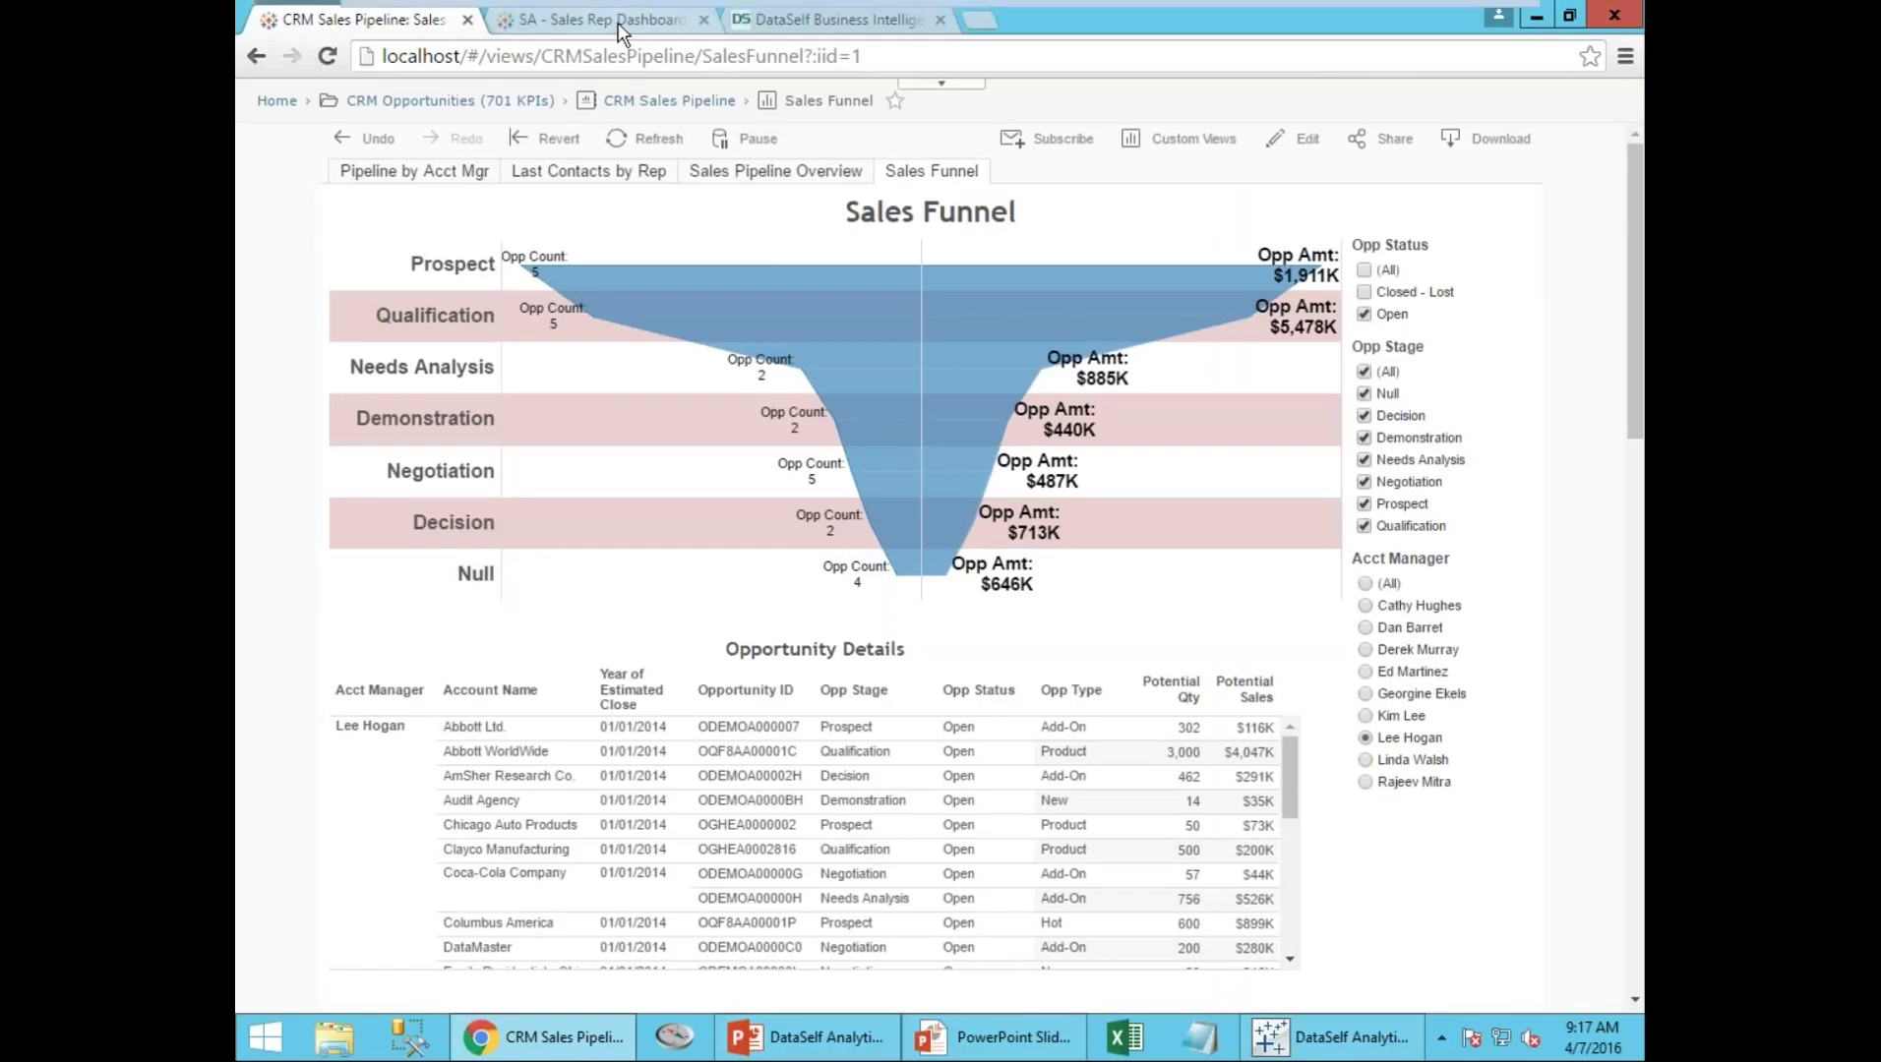
click(621, 22)
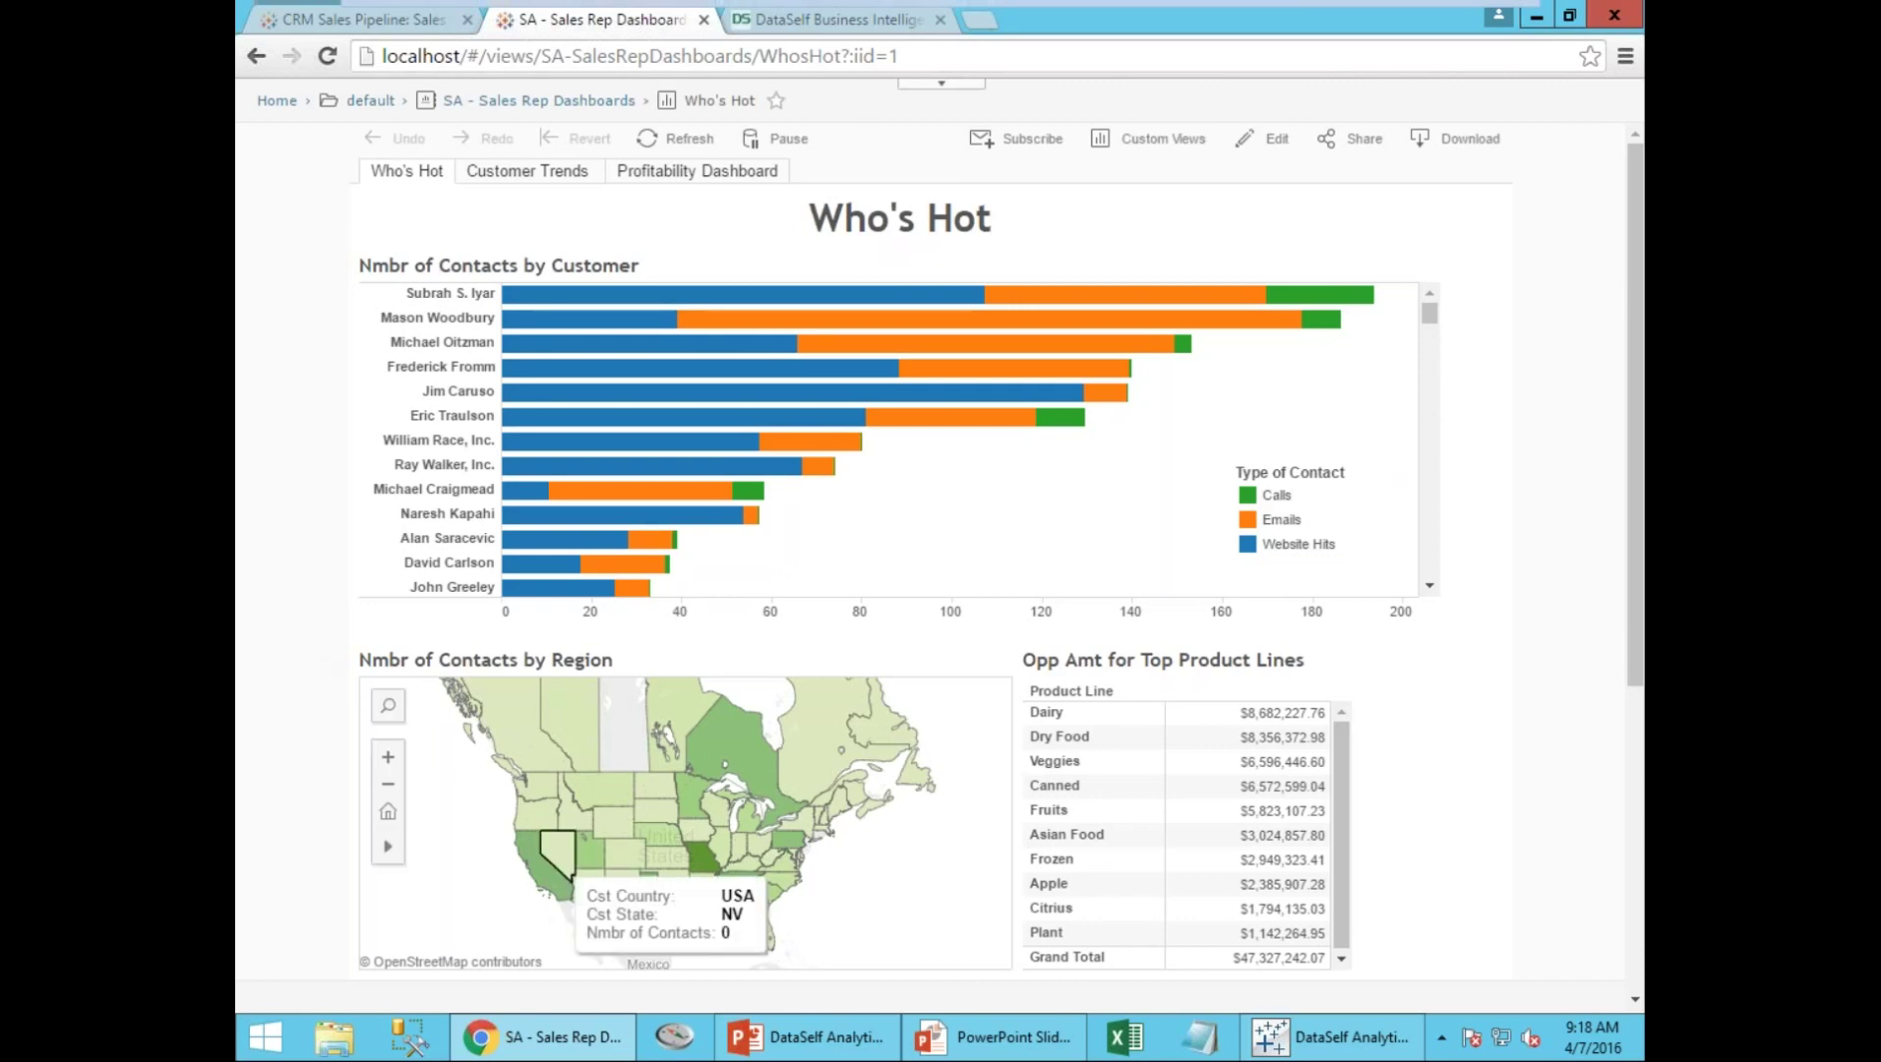
click(653, 891)
ctrl+click(701, 860)
ctrl+click(732, 889)
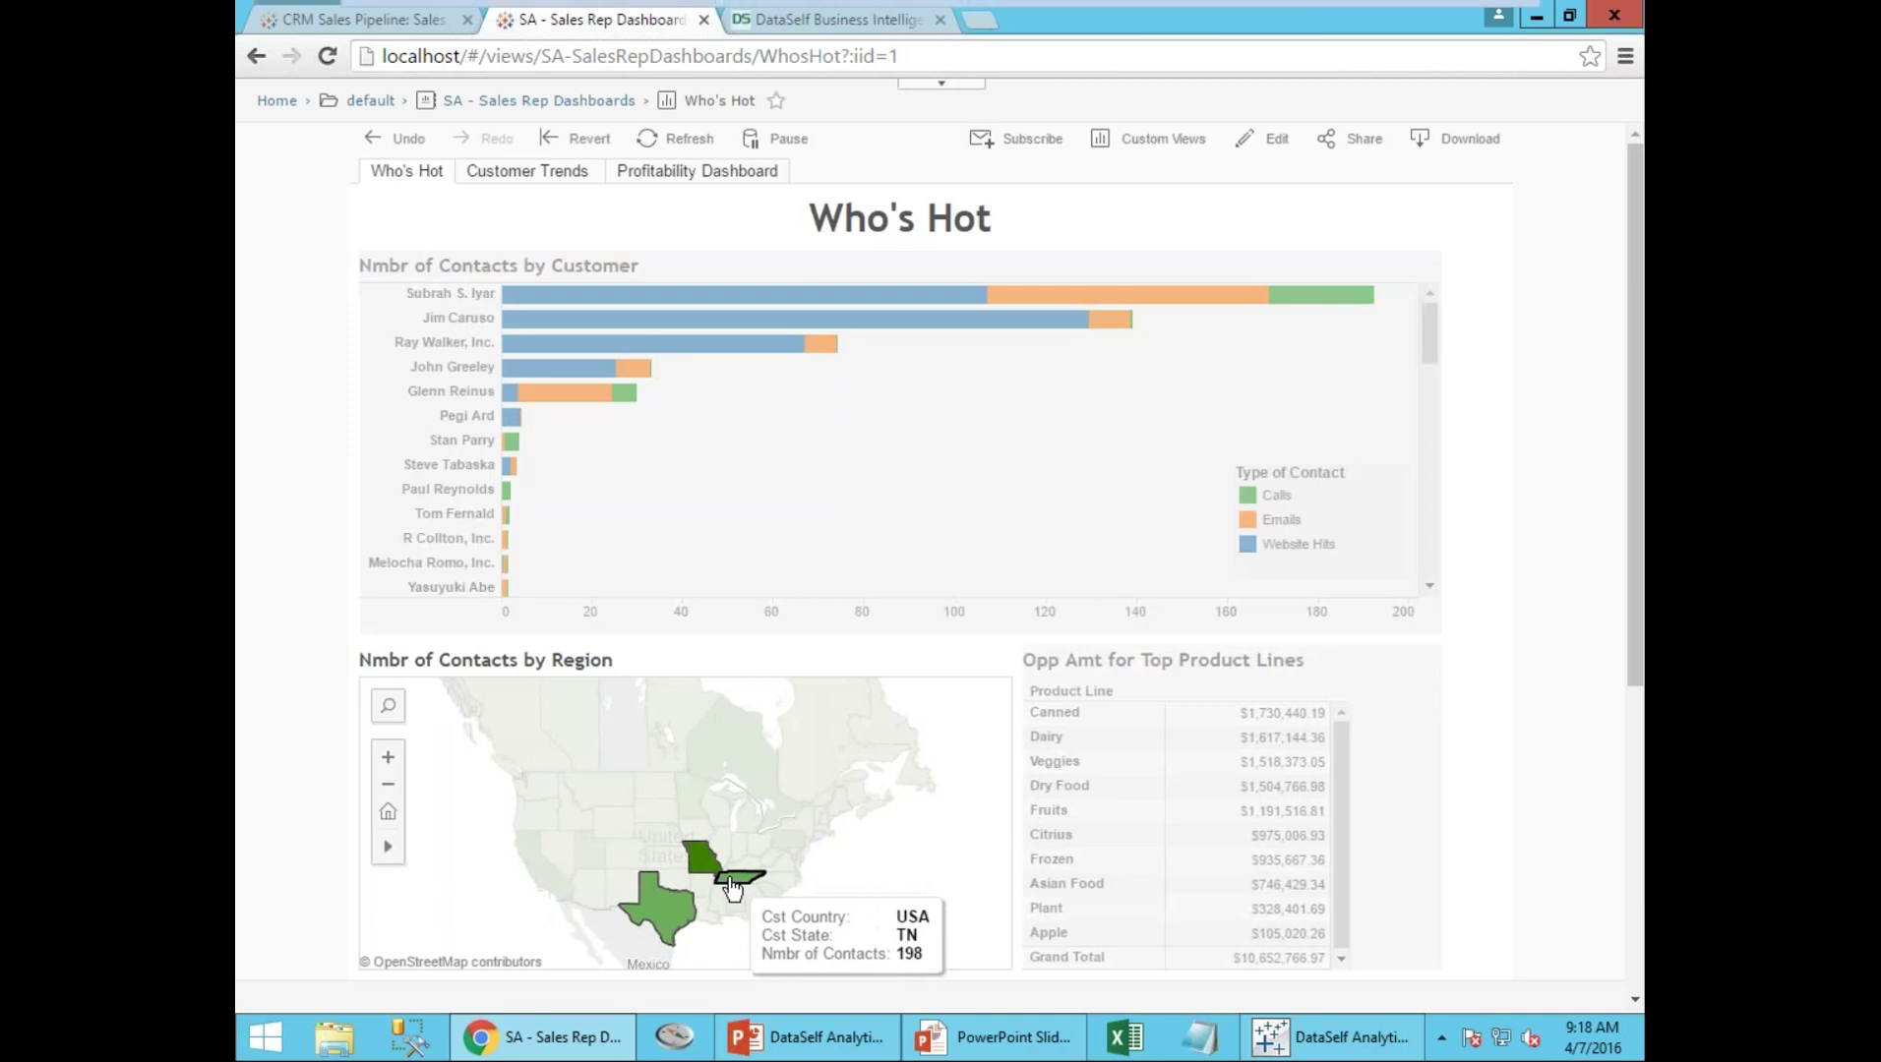
ctrl+click(725, 764)
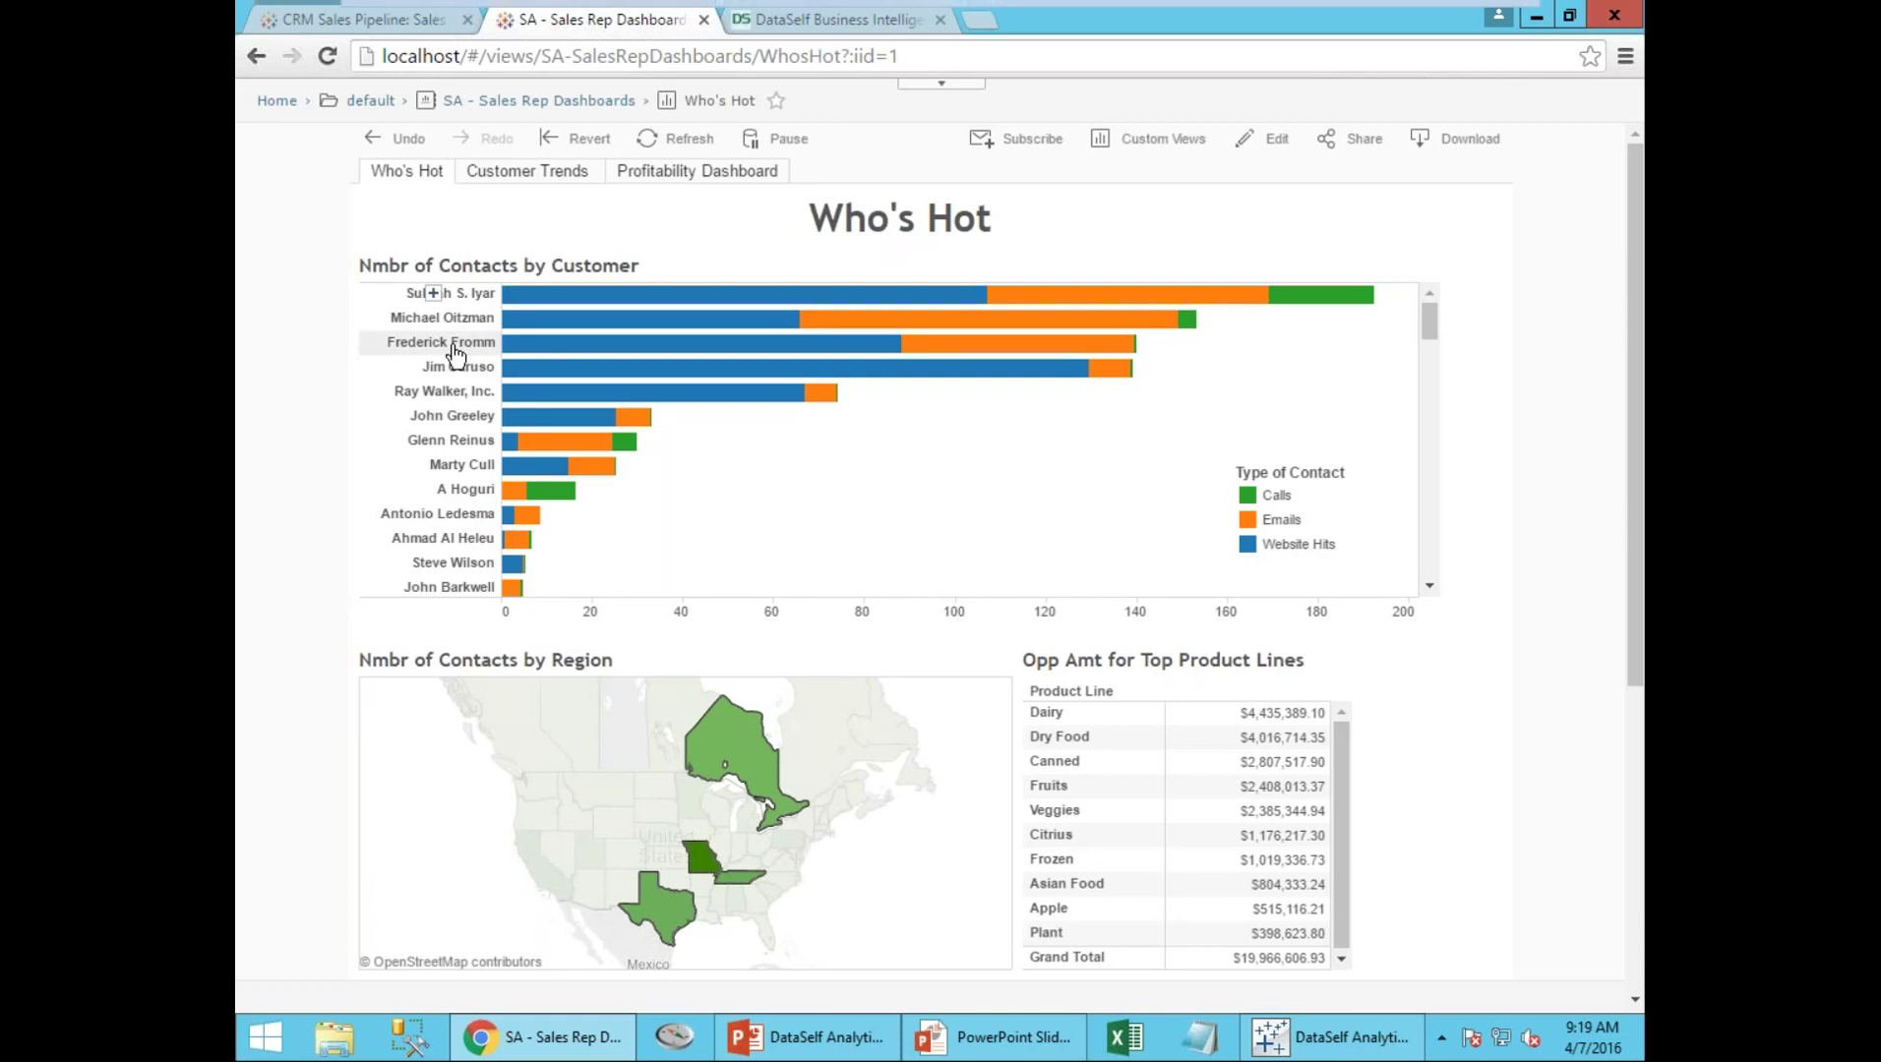
Open the Customer Trends dashboard and filter it to the customer ranked third in the filtered Who's Hot contacts
click(527, 173)
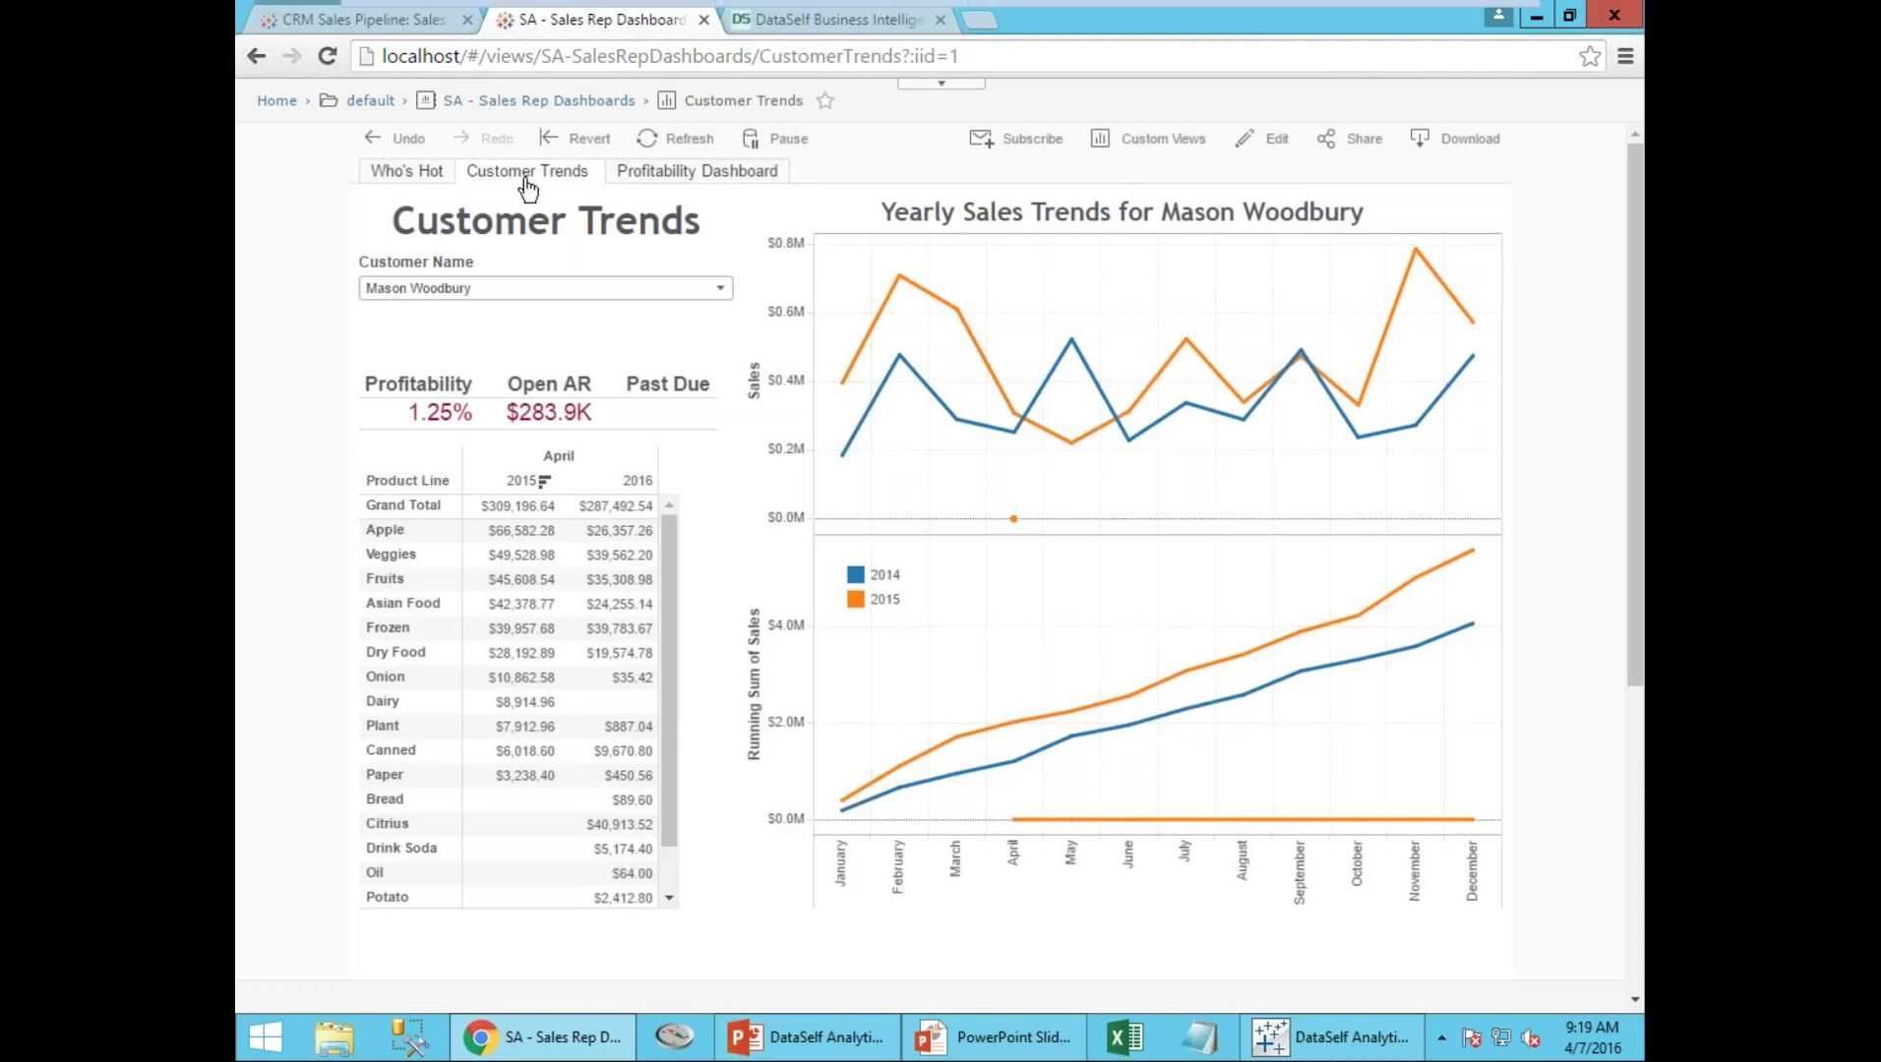
click(508, 290)
text(fr)
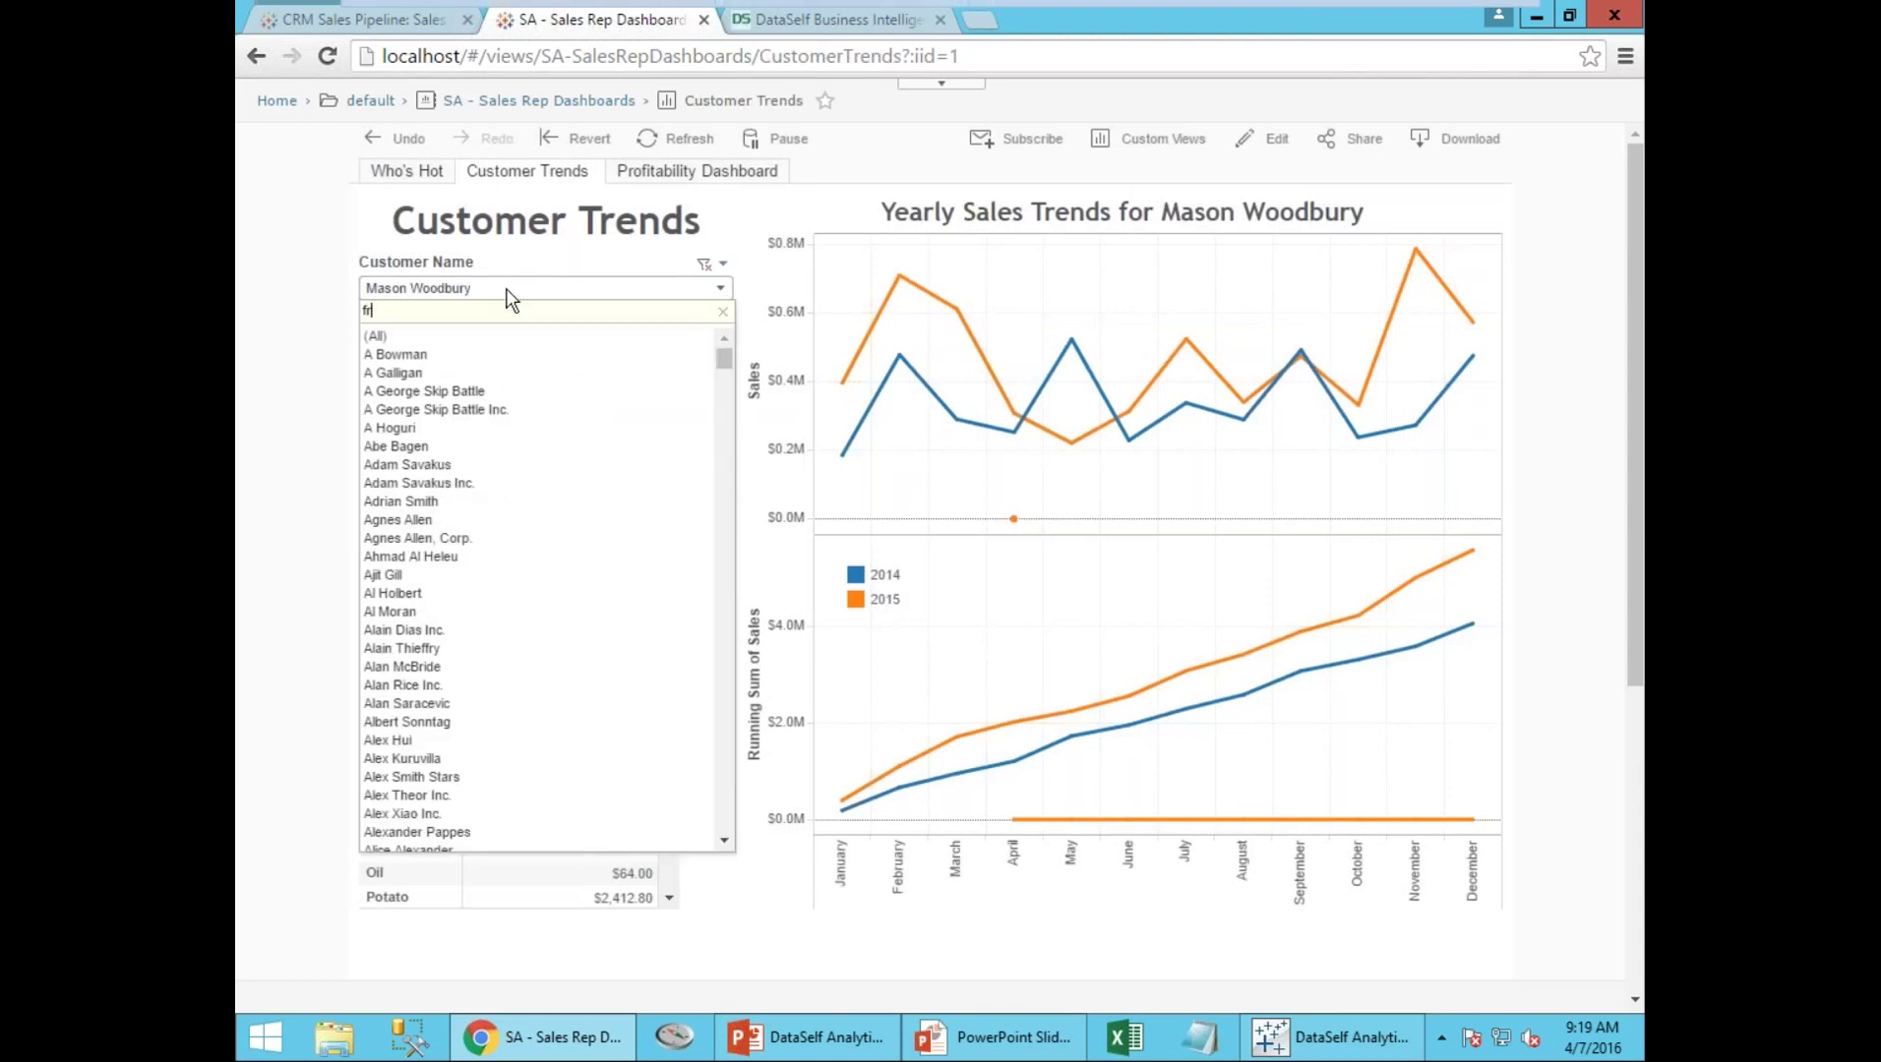
text(ede)
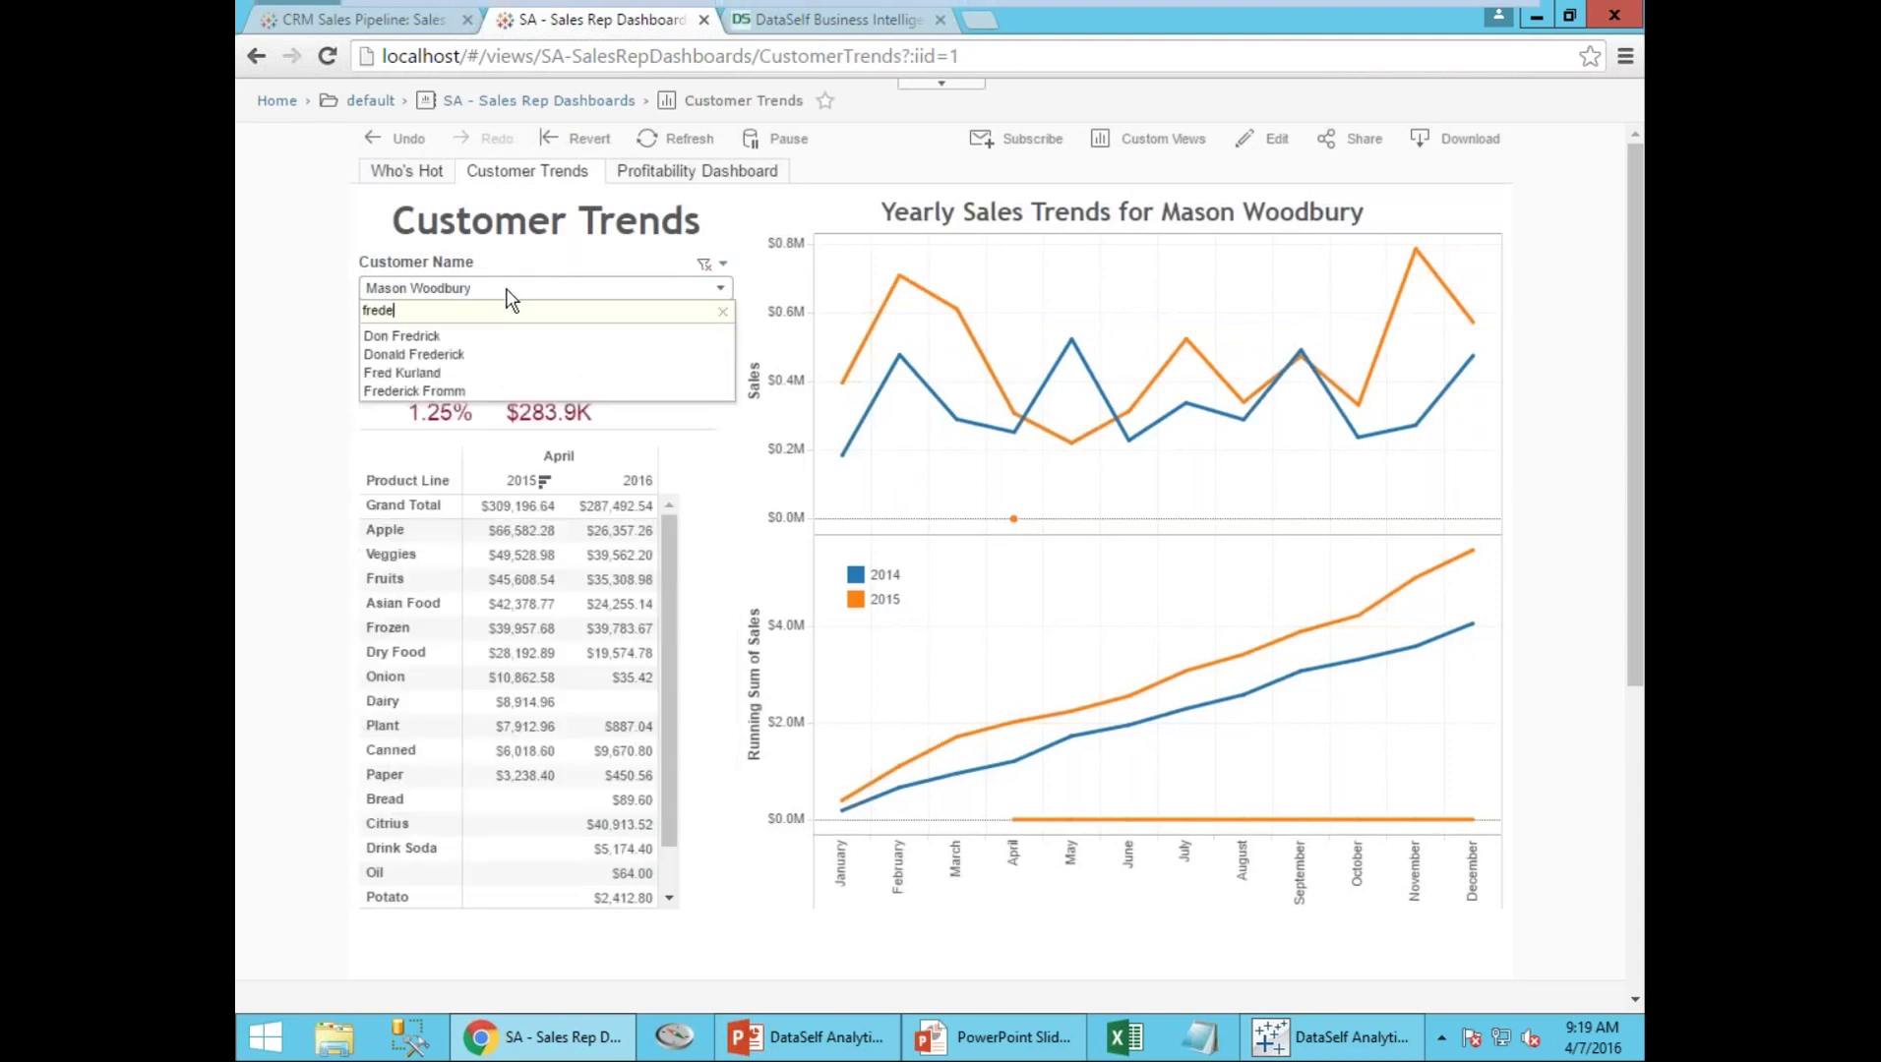
click(466, 354)
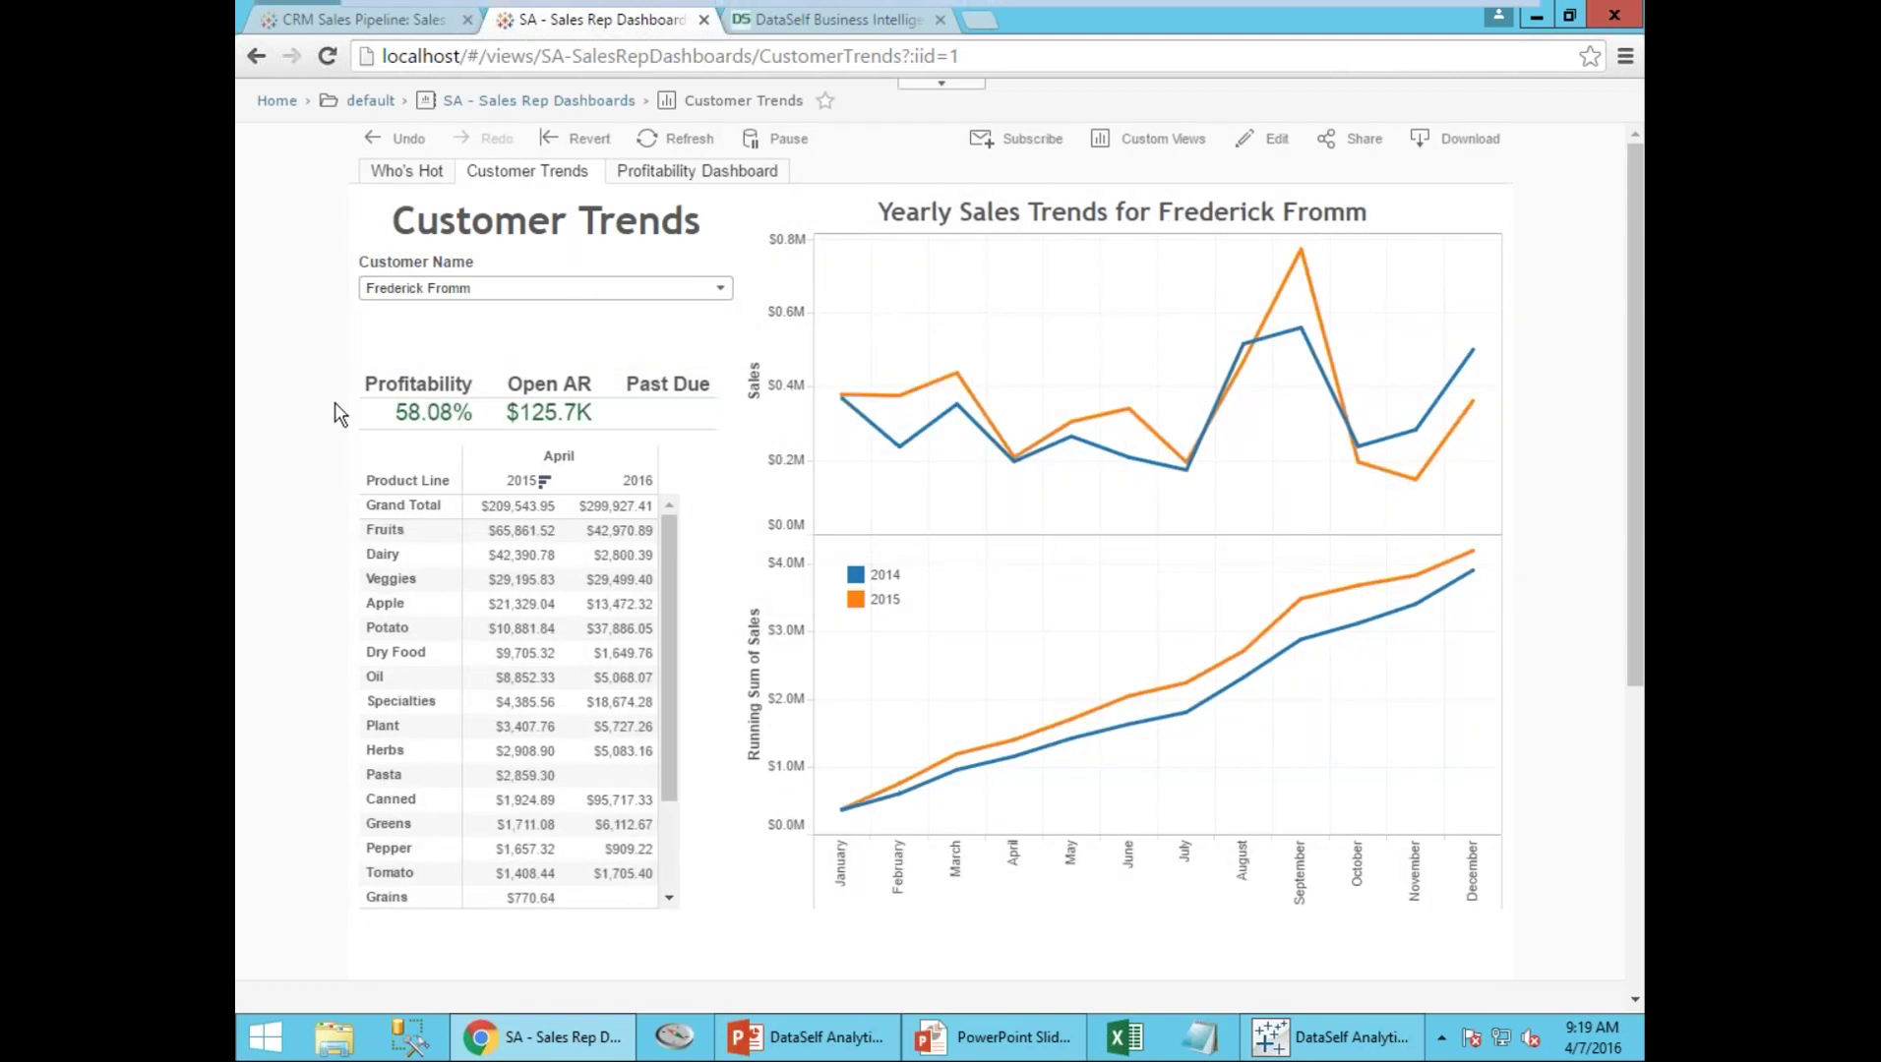
mouse_move(378, 421)
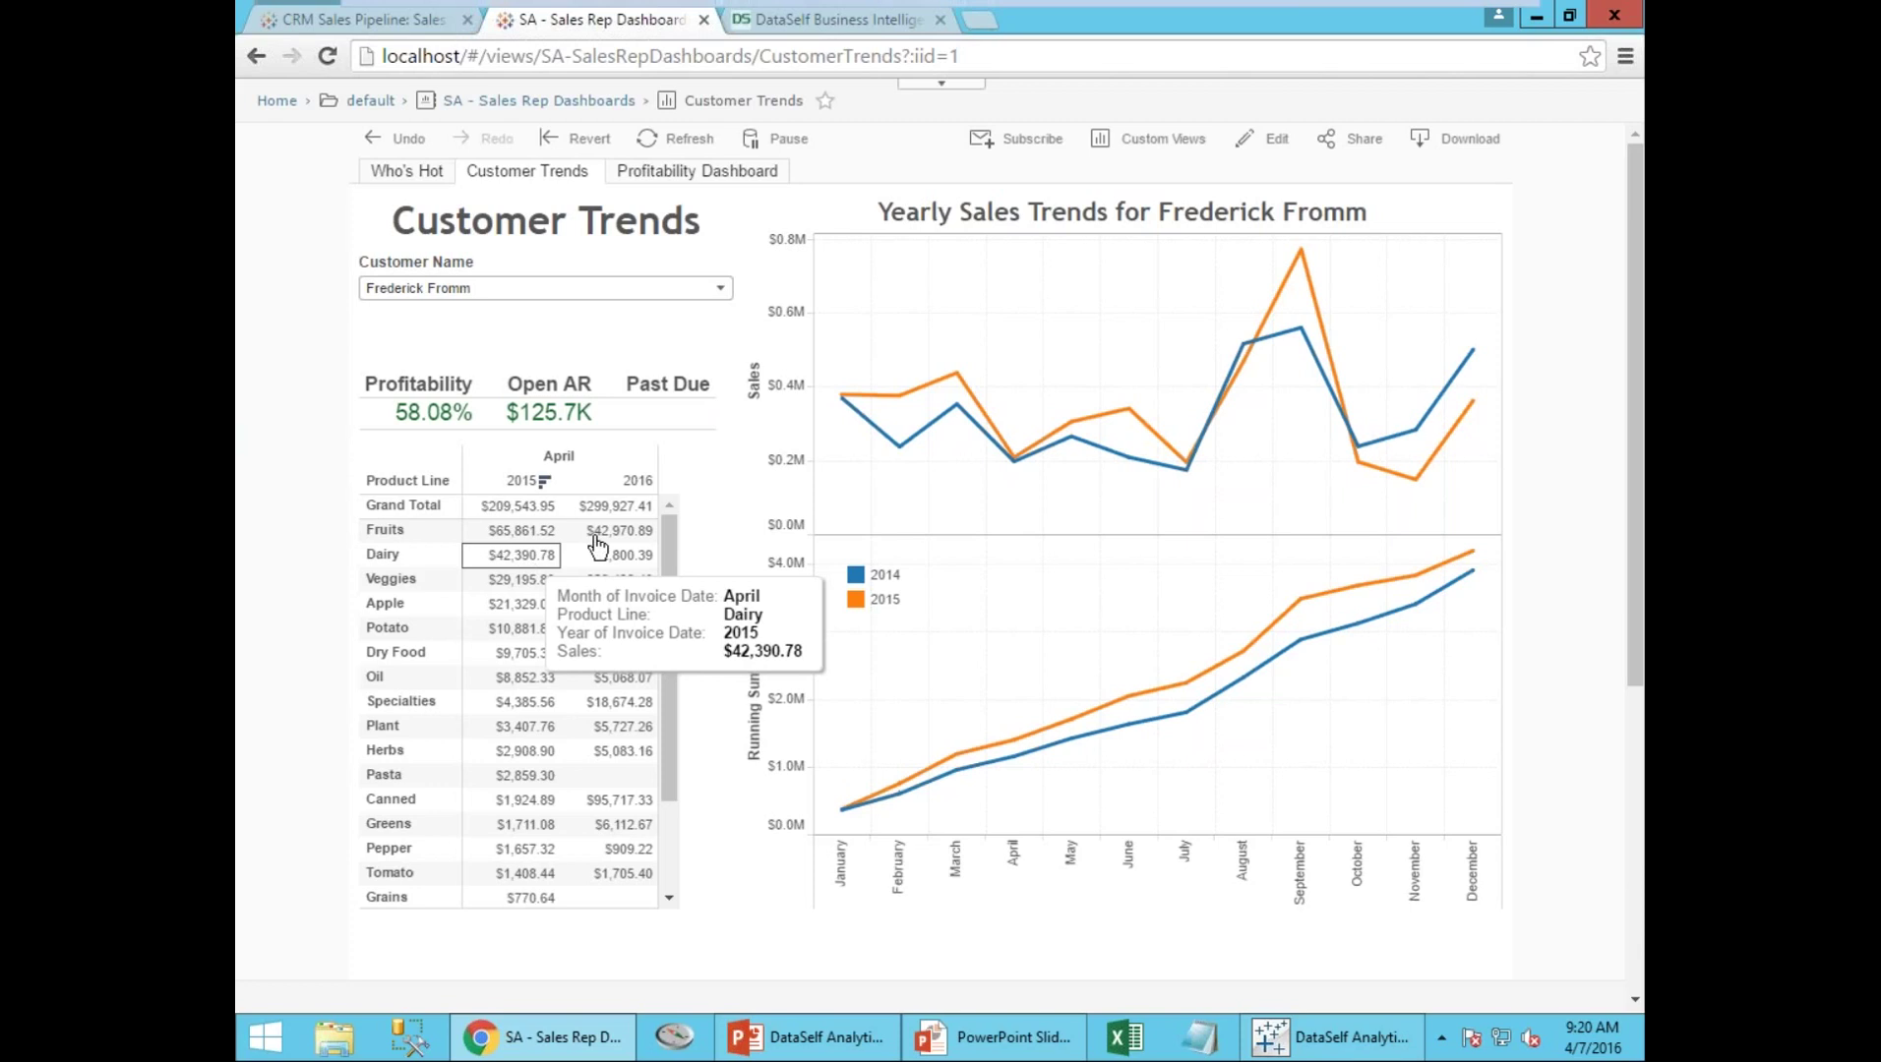
Set Customer Trends back to the customer it originally showed and drill into that customer's Profitability value
click(548, 289)
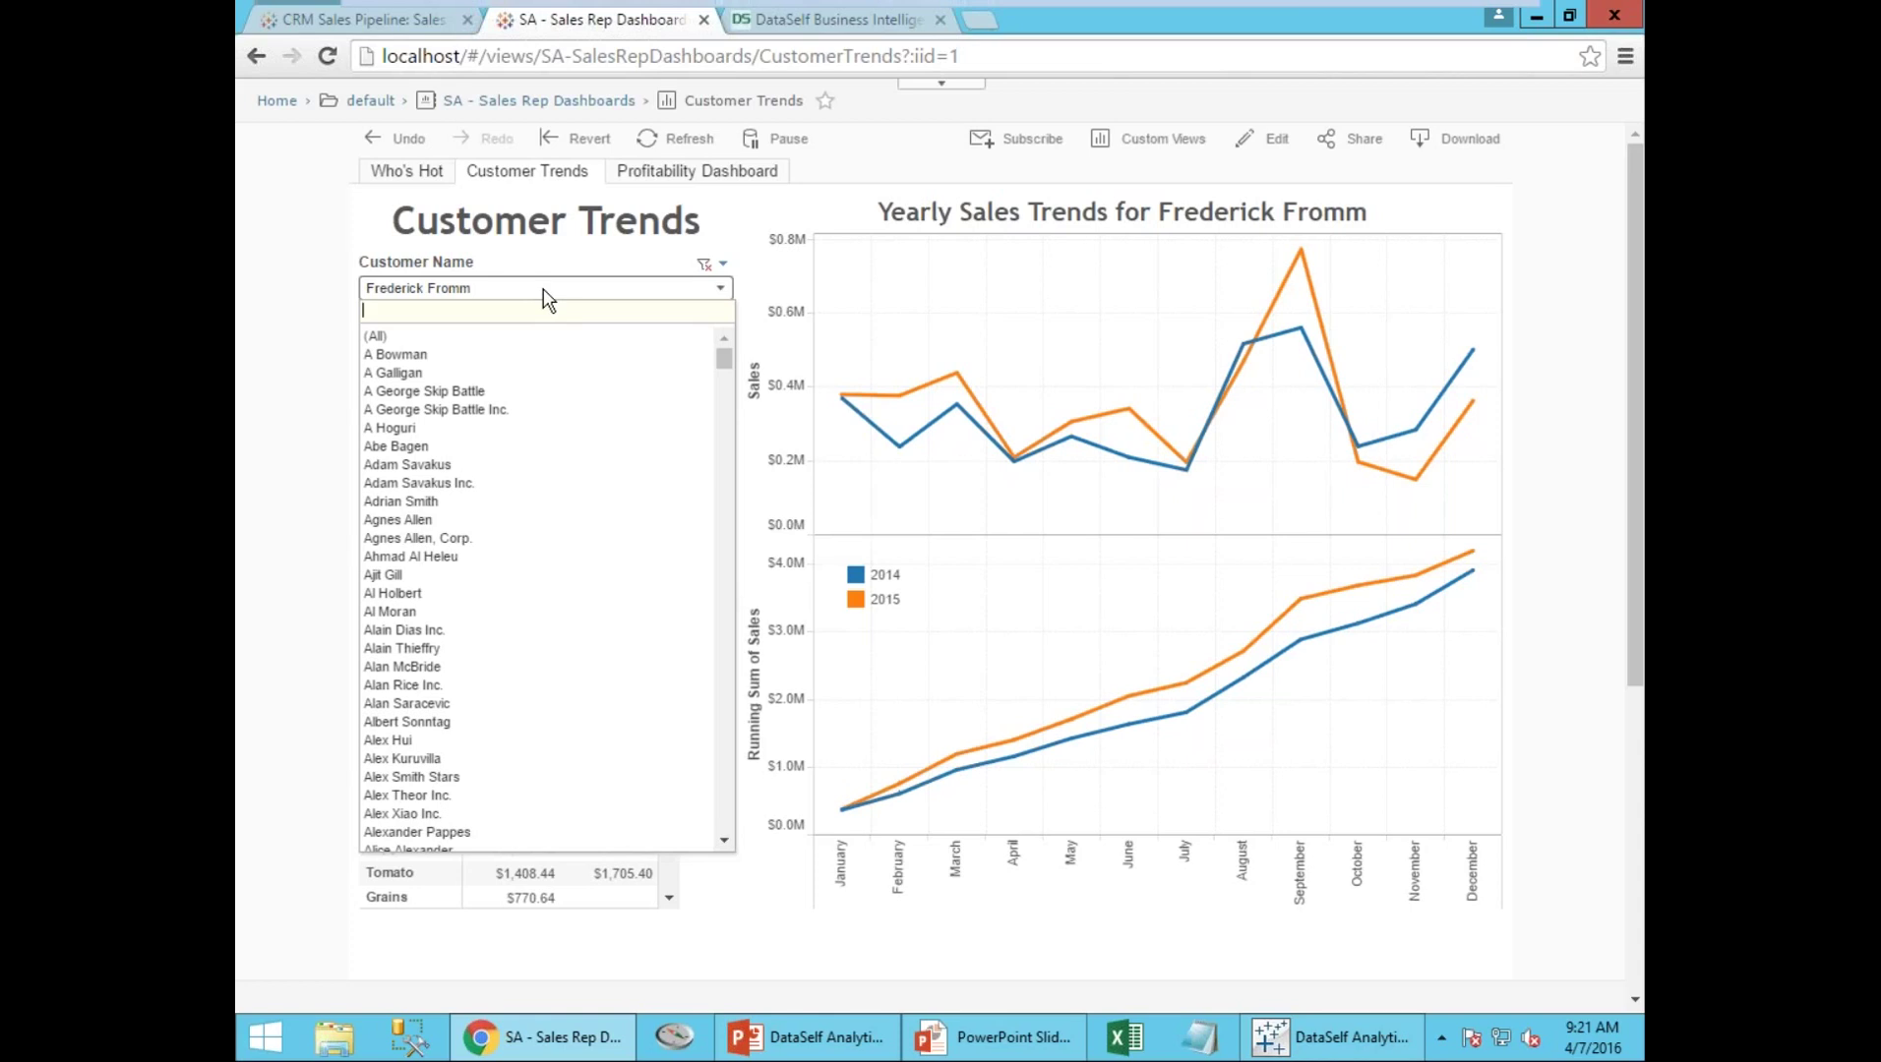
text(mason)
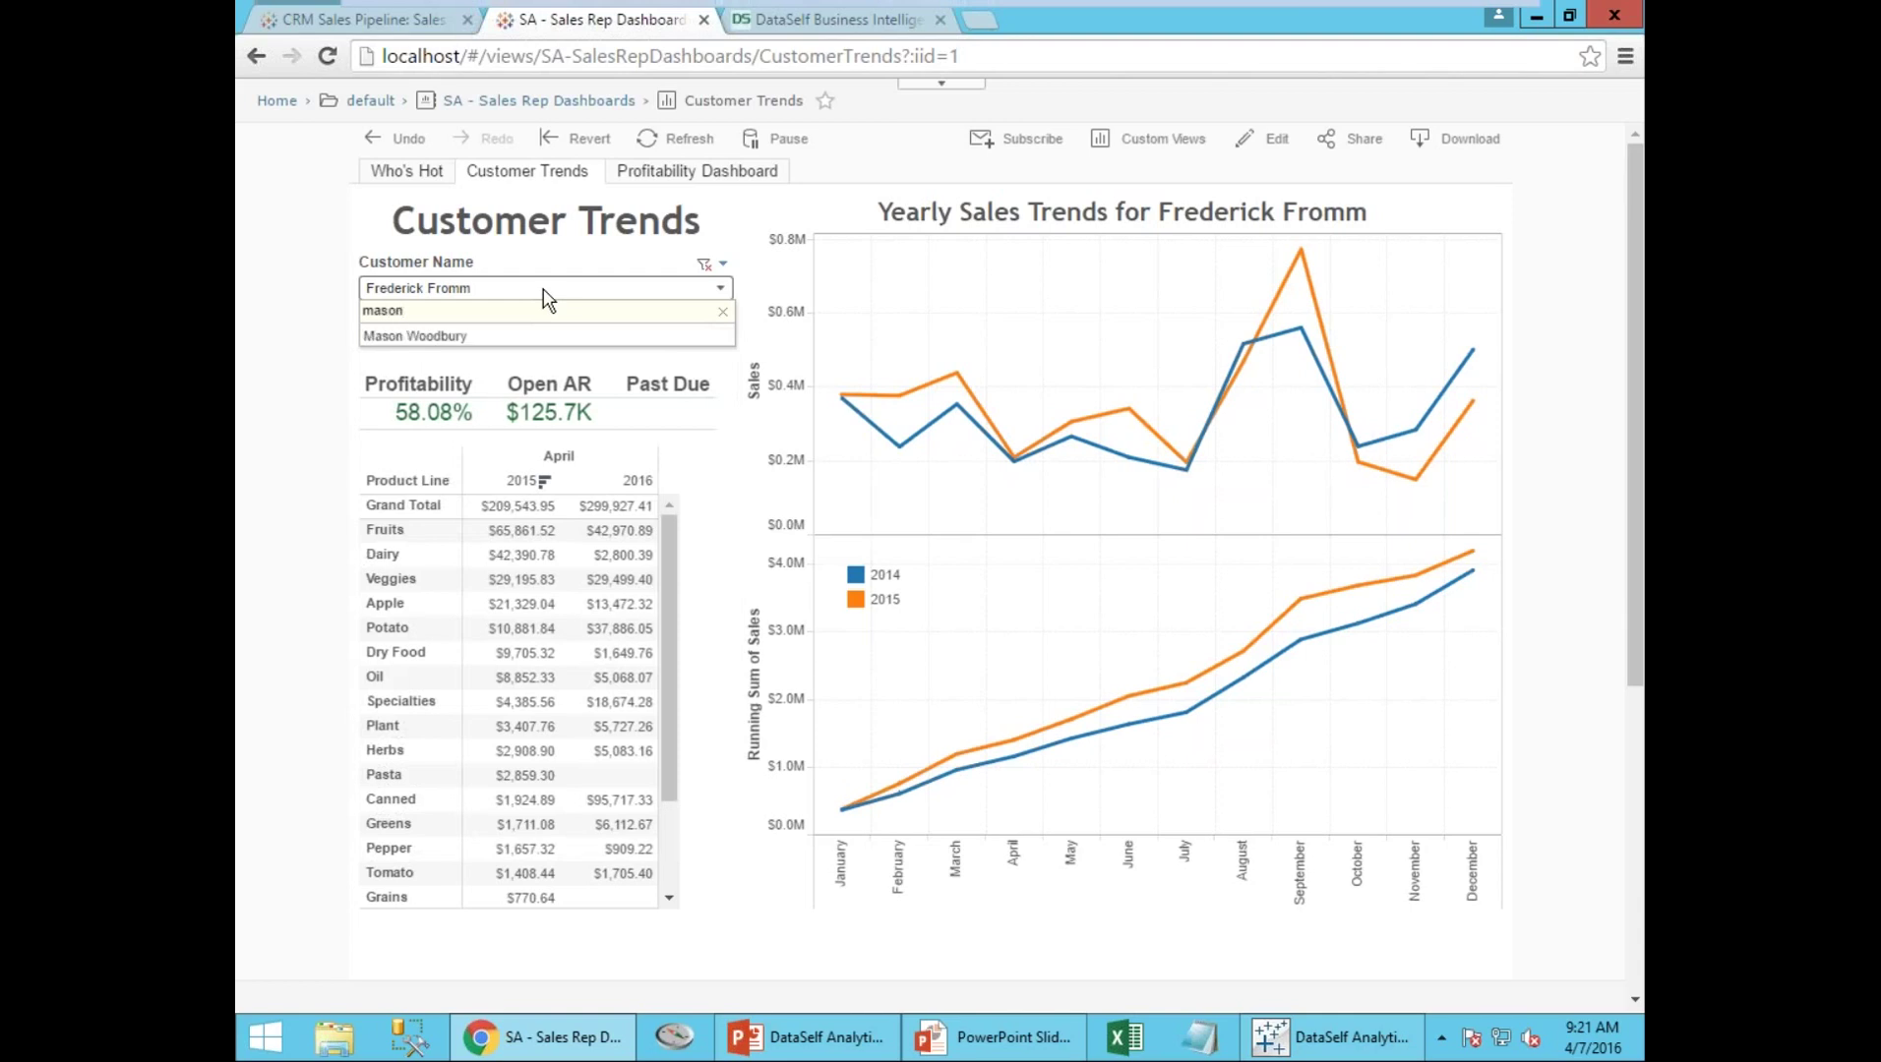
click(471, 333)
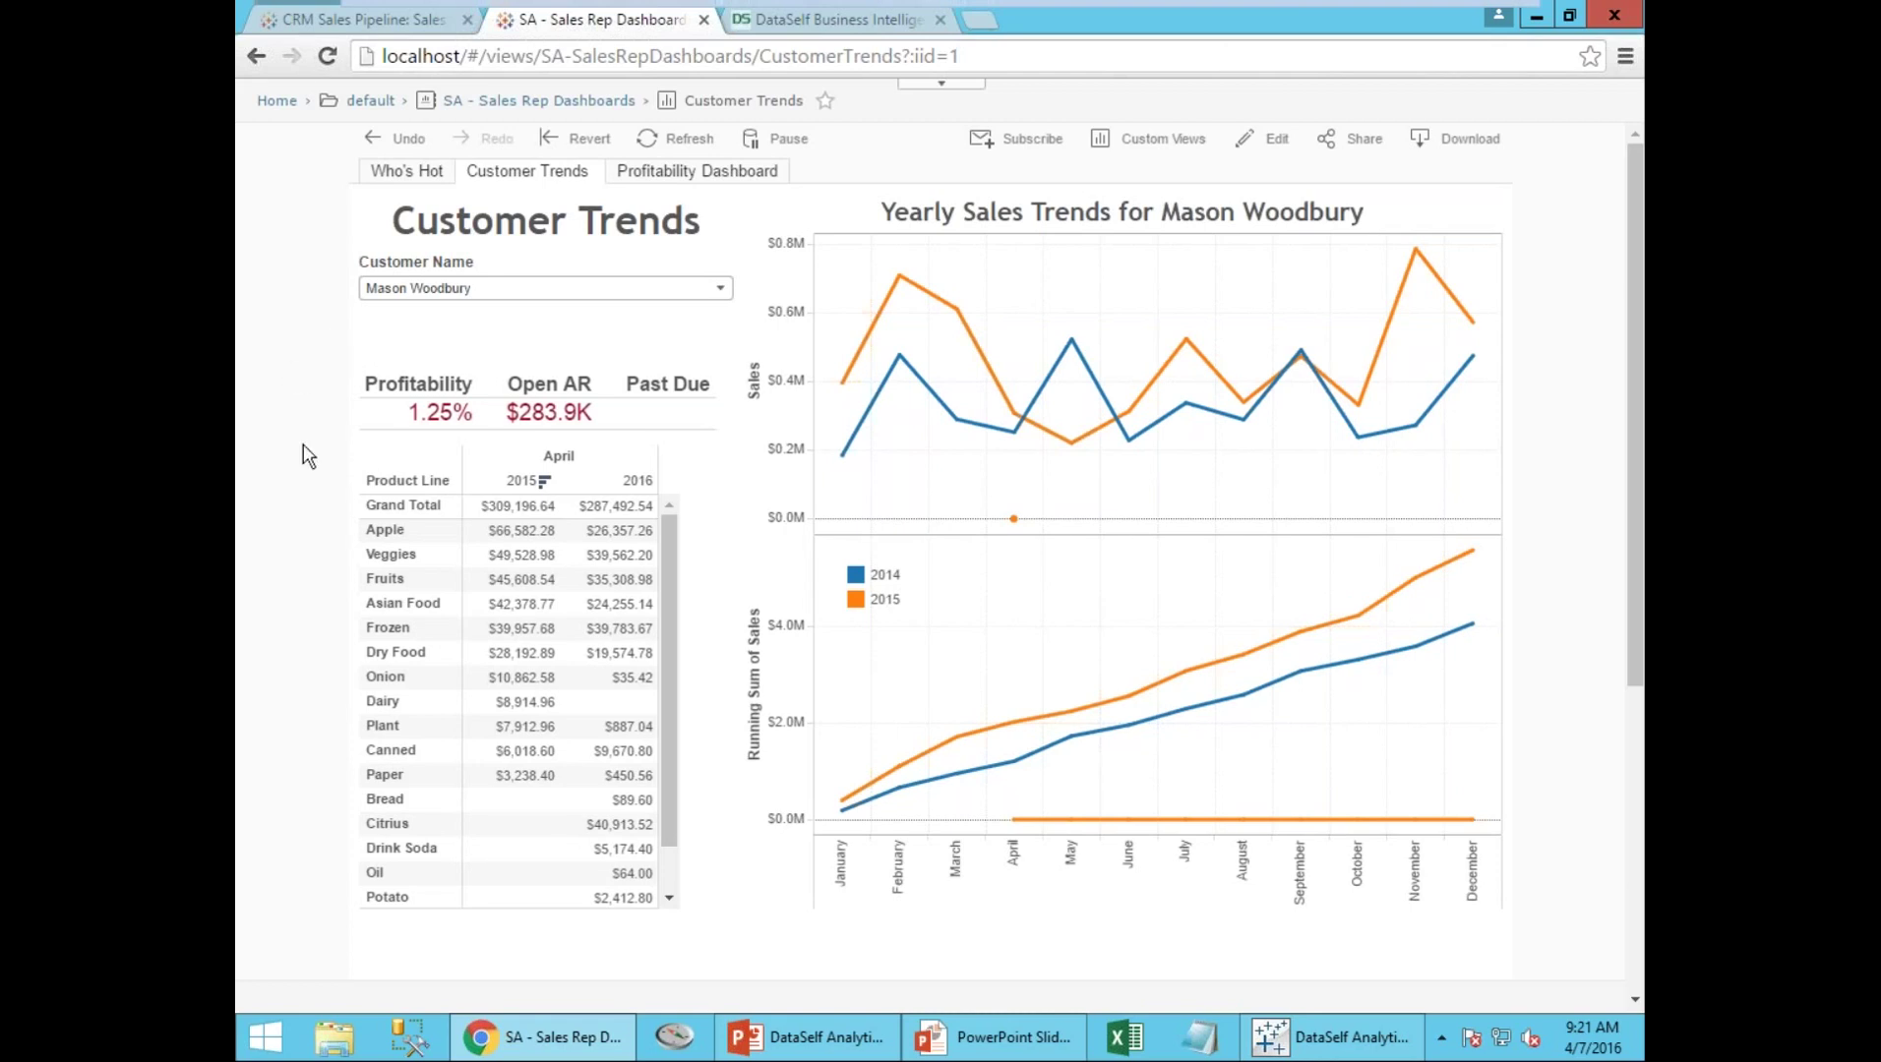
mouse_move(481, 425)
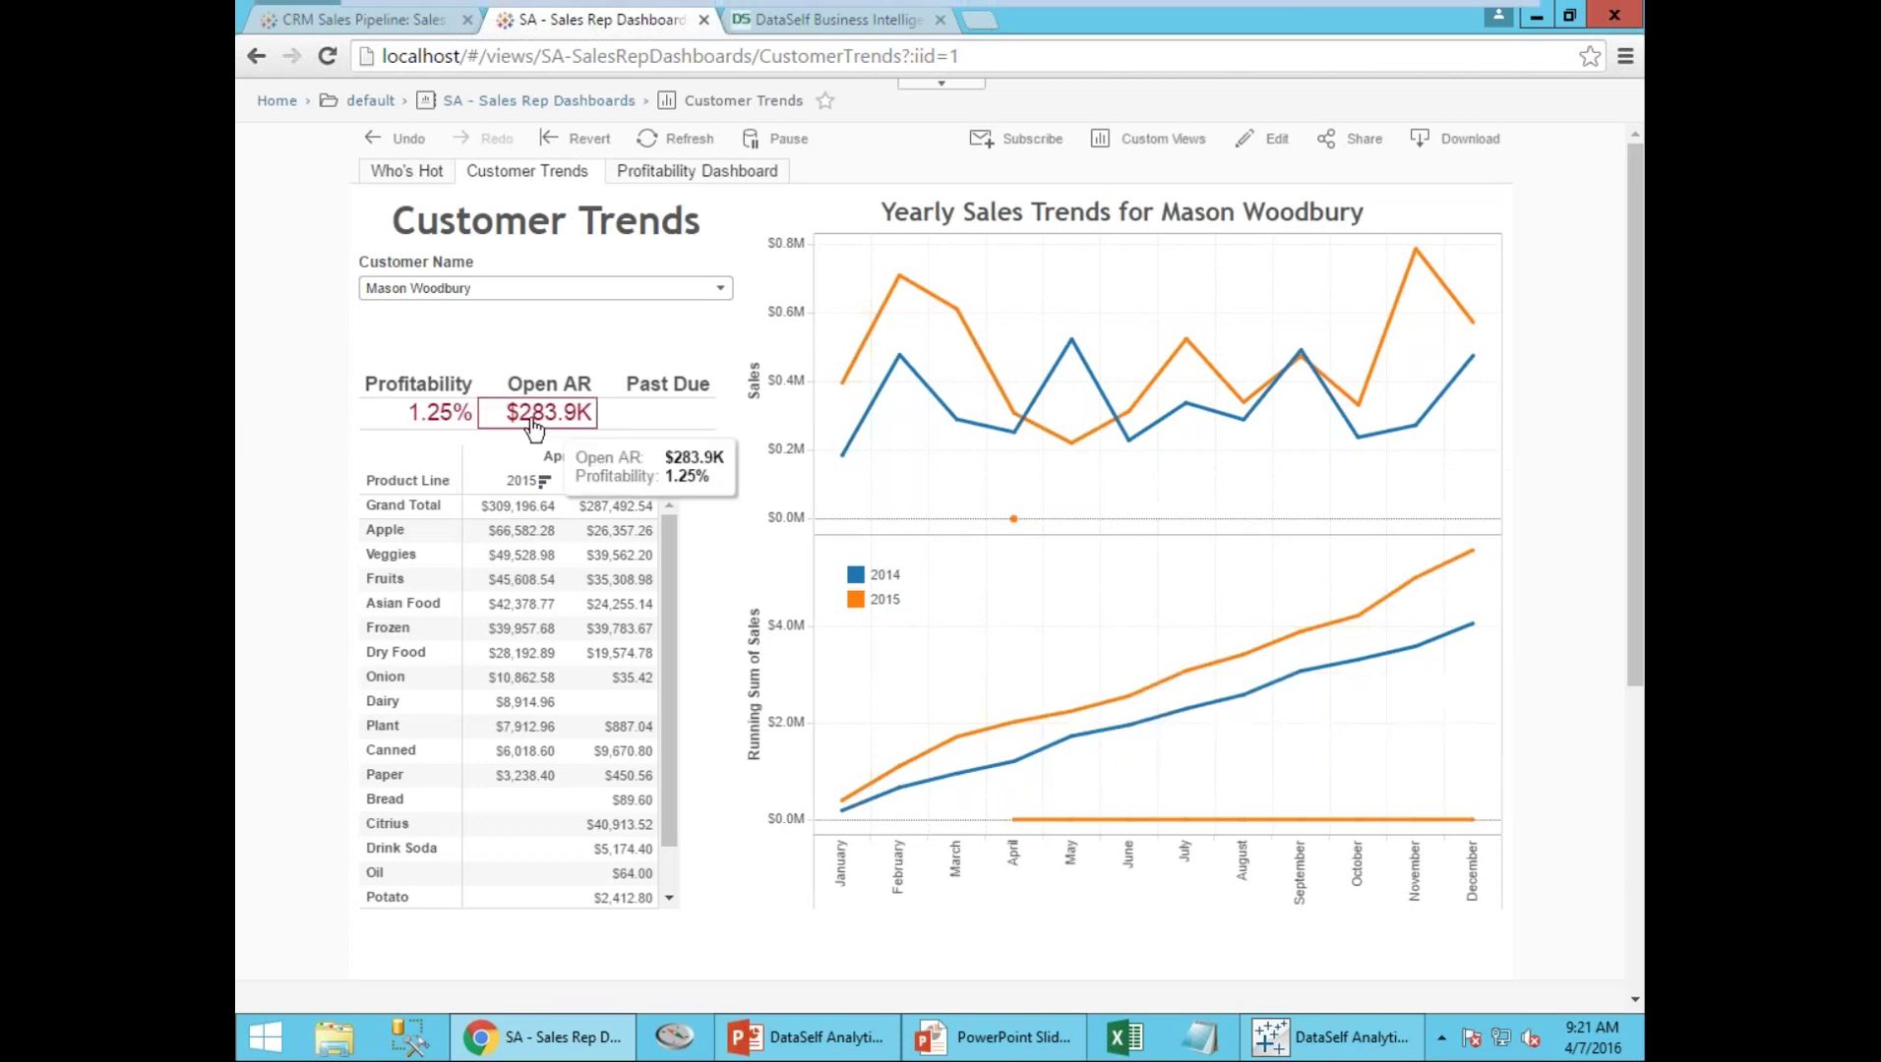
click(438, 419)
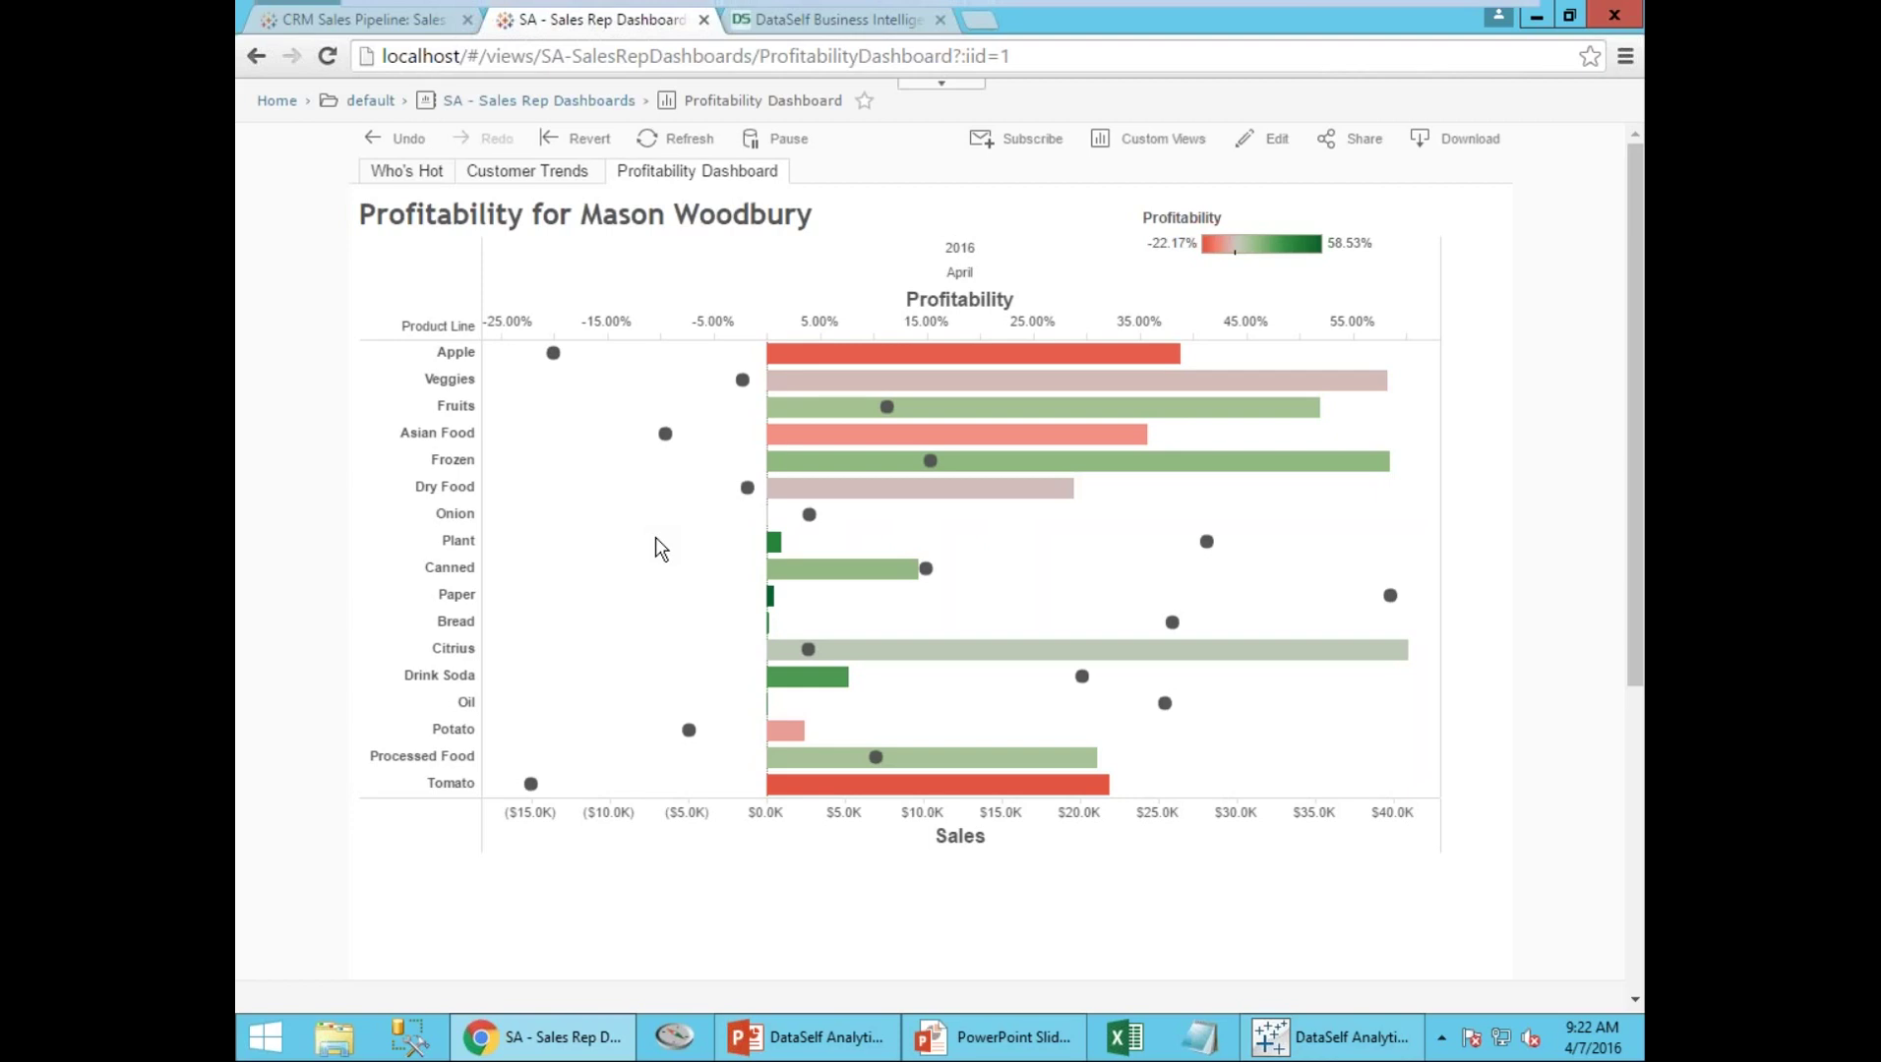
Switch to the PowerPoint slide show and advance it to the Poll #3 slide
click(993, 1036)
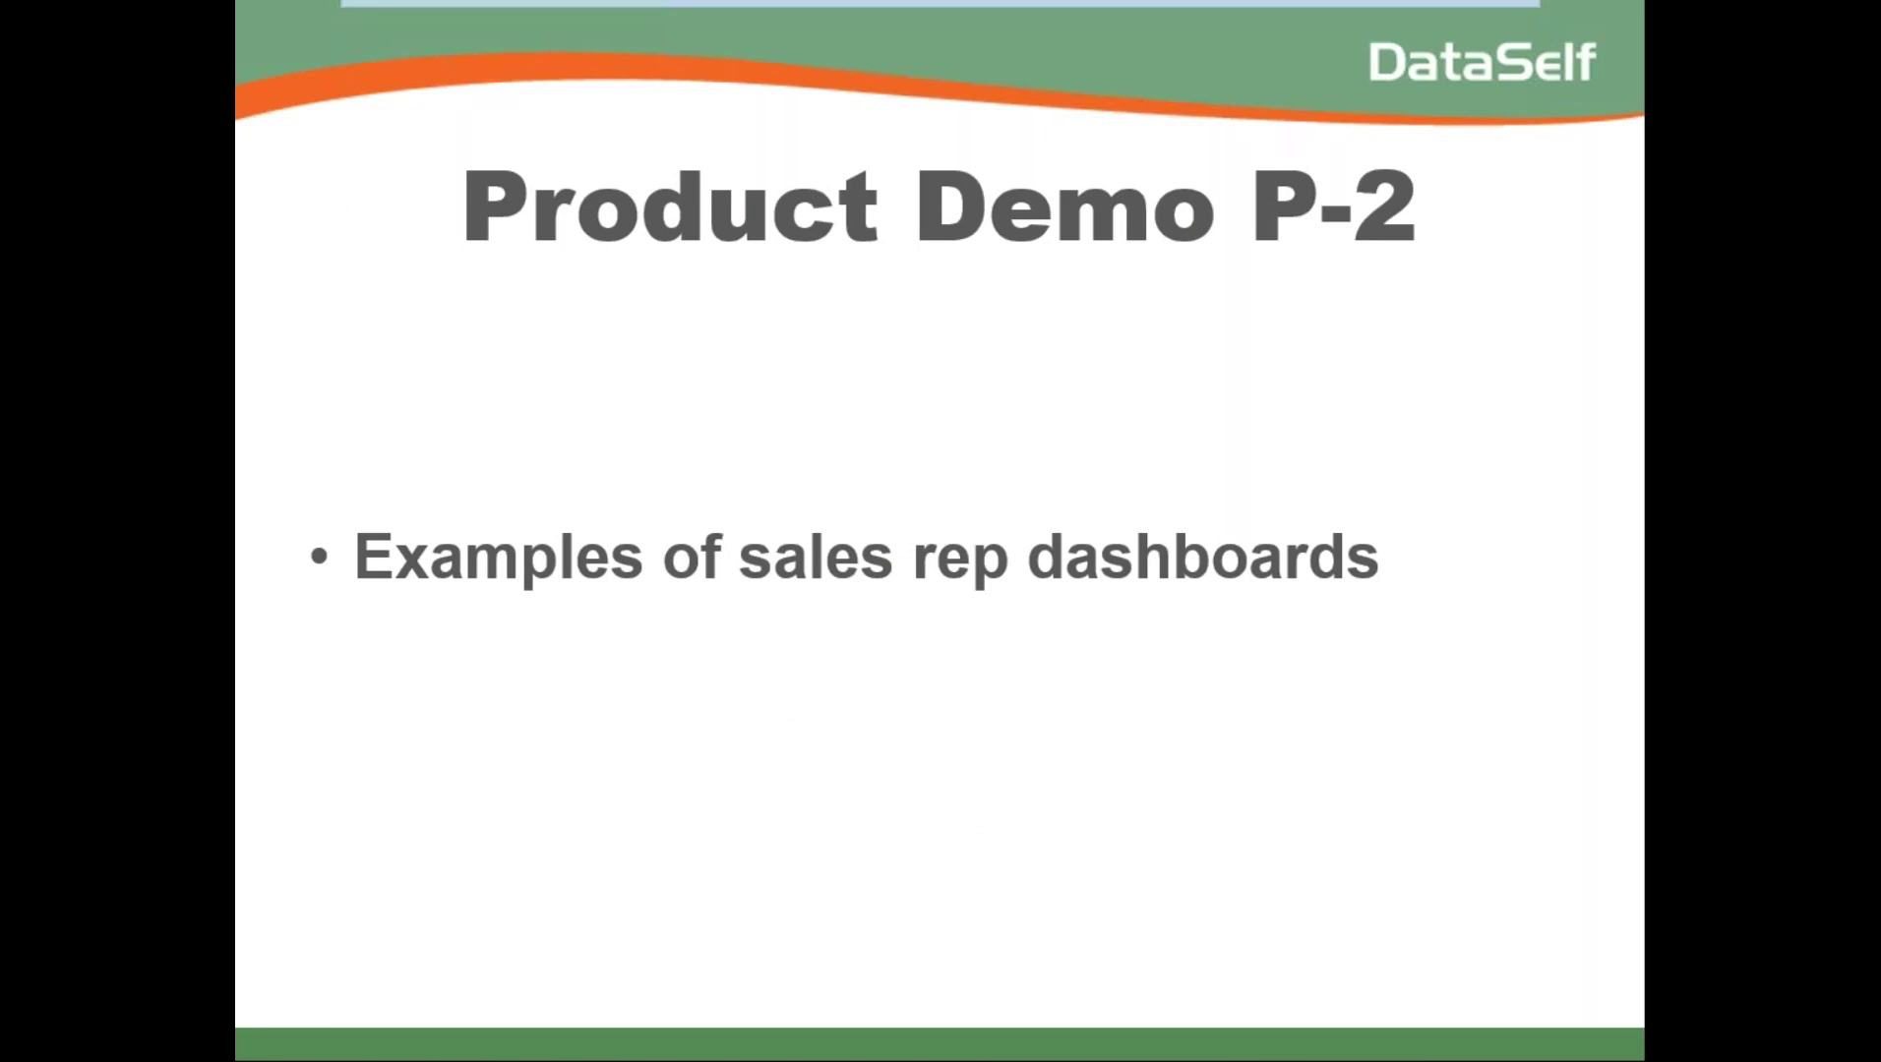
key(Right)
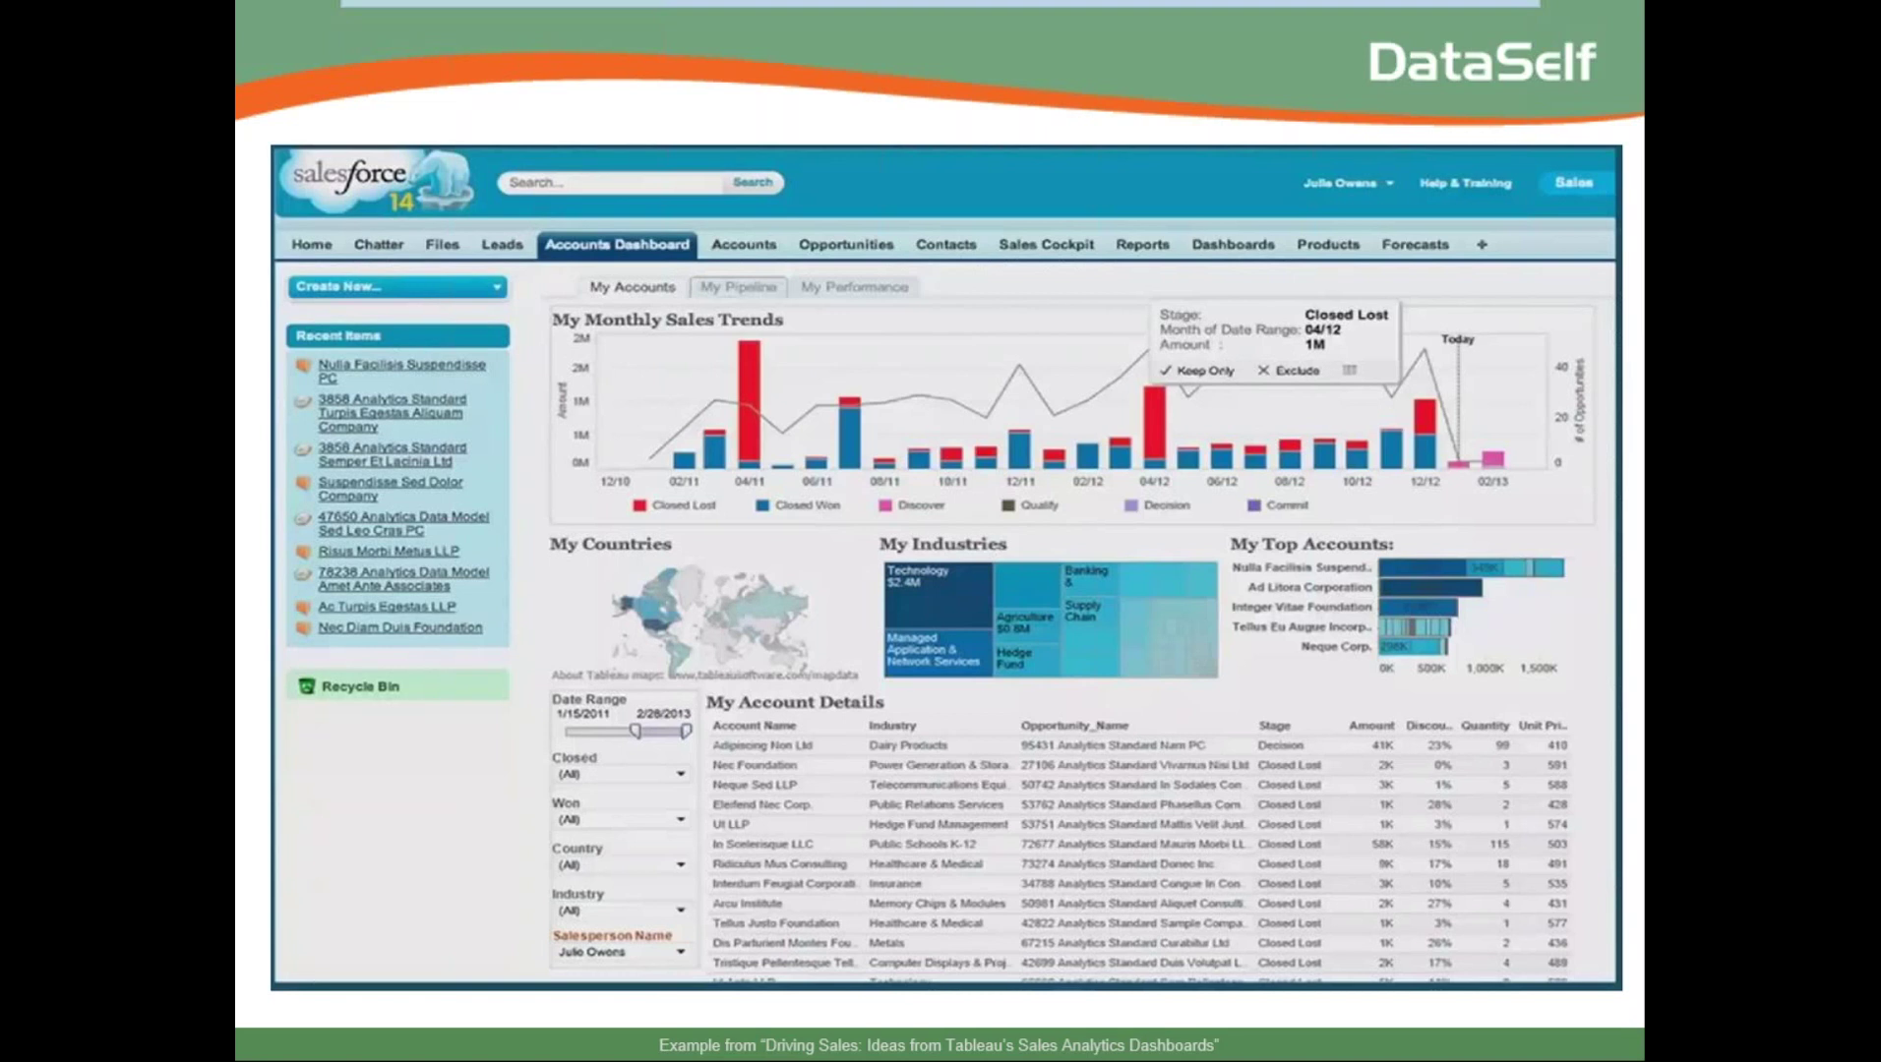
key(Right)
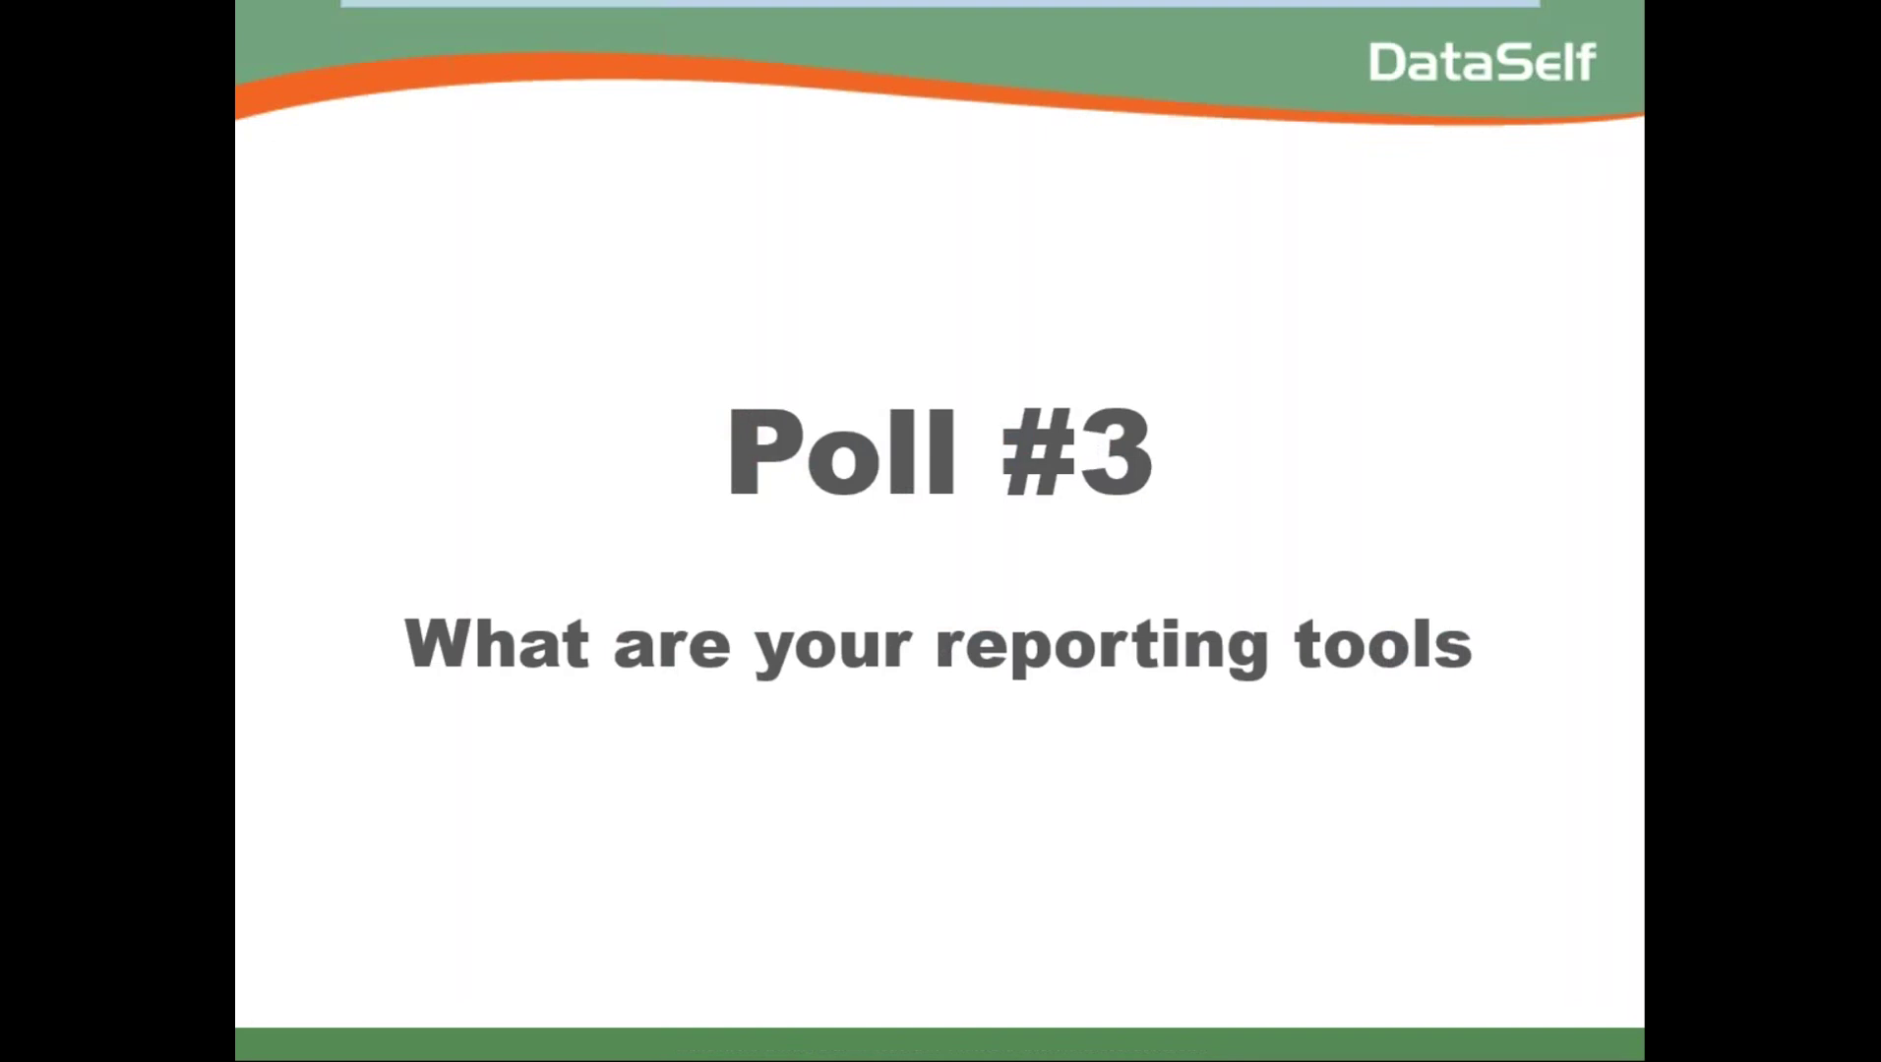
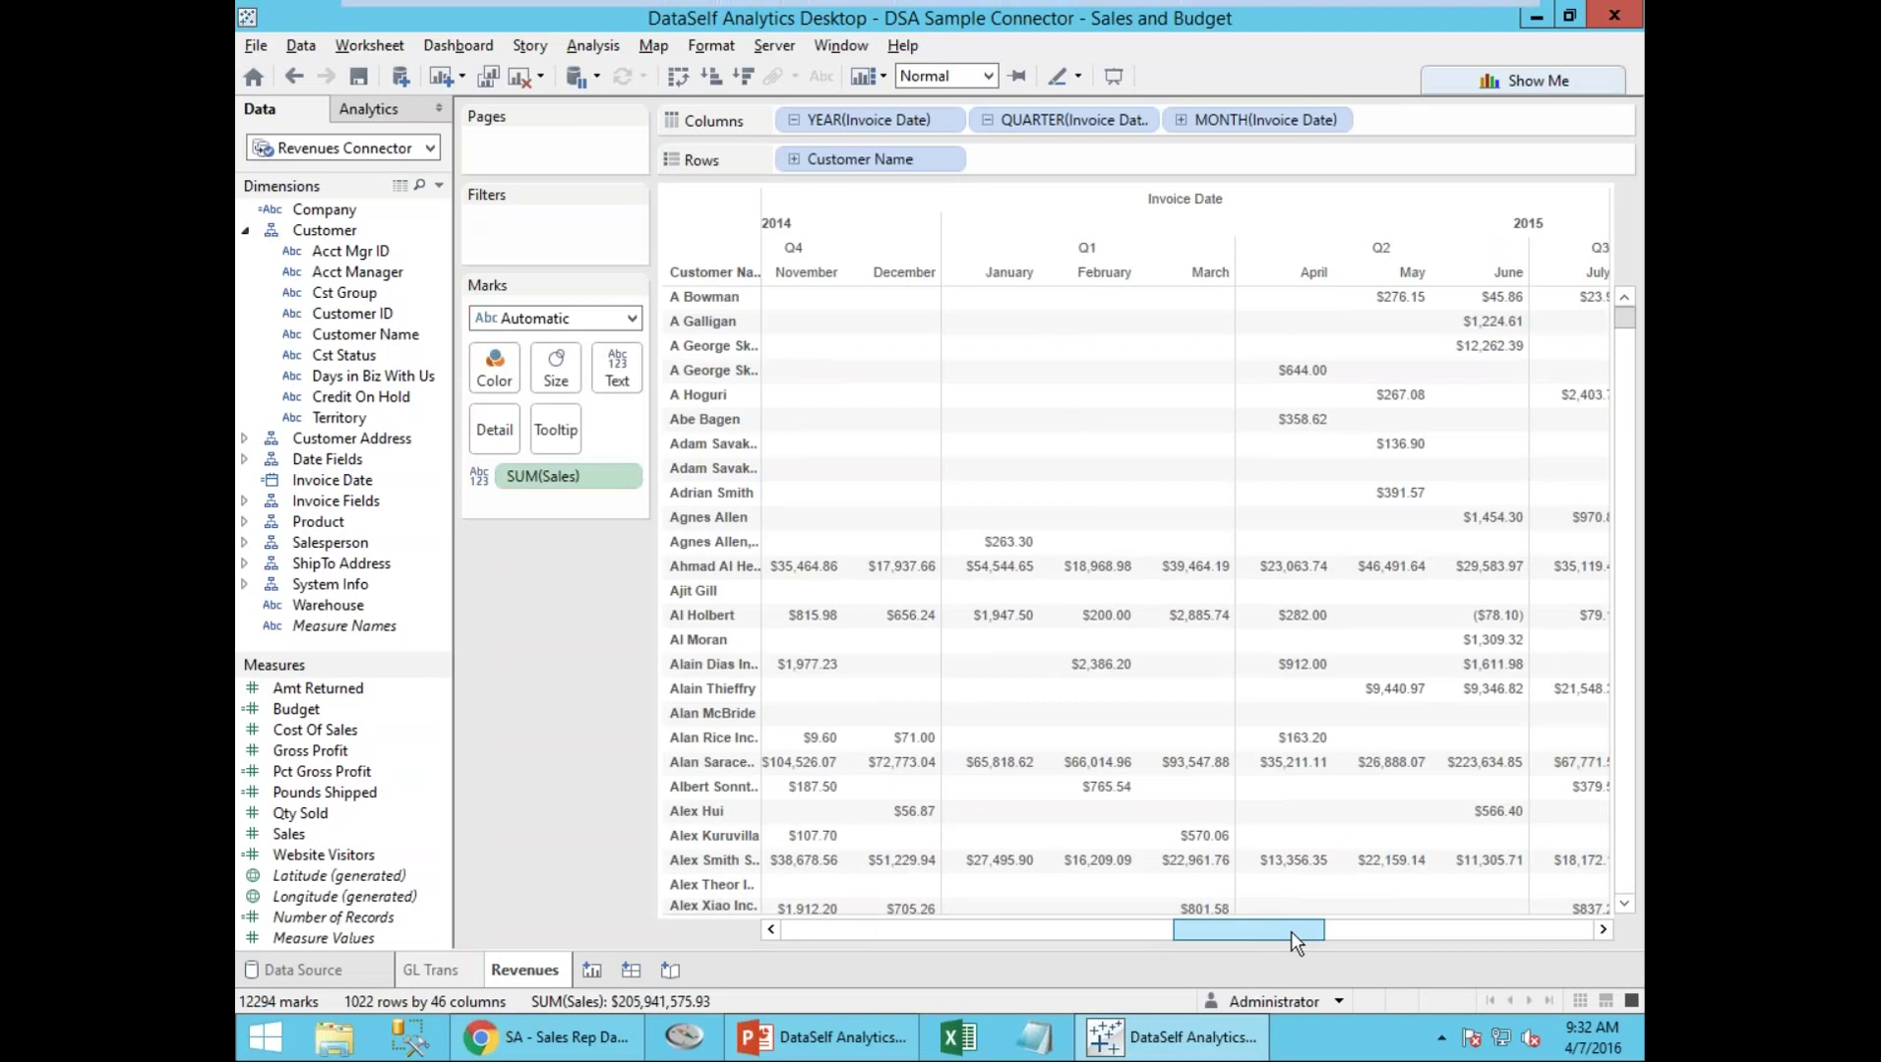
Filter the Revenues sheet by Invoice Date to This month
drag(1291, 931, 1273, 933)
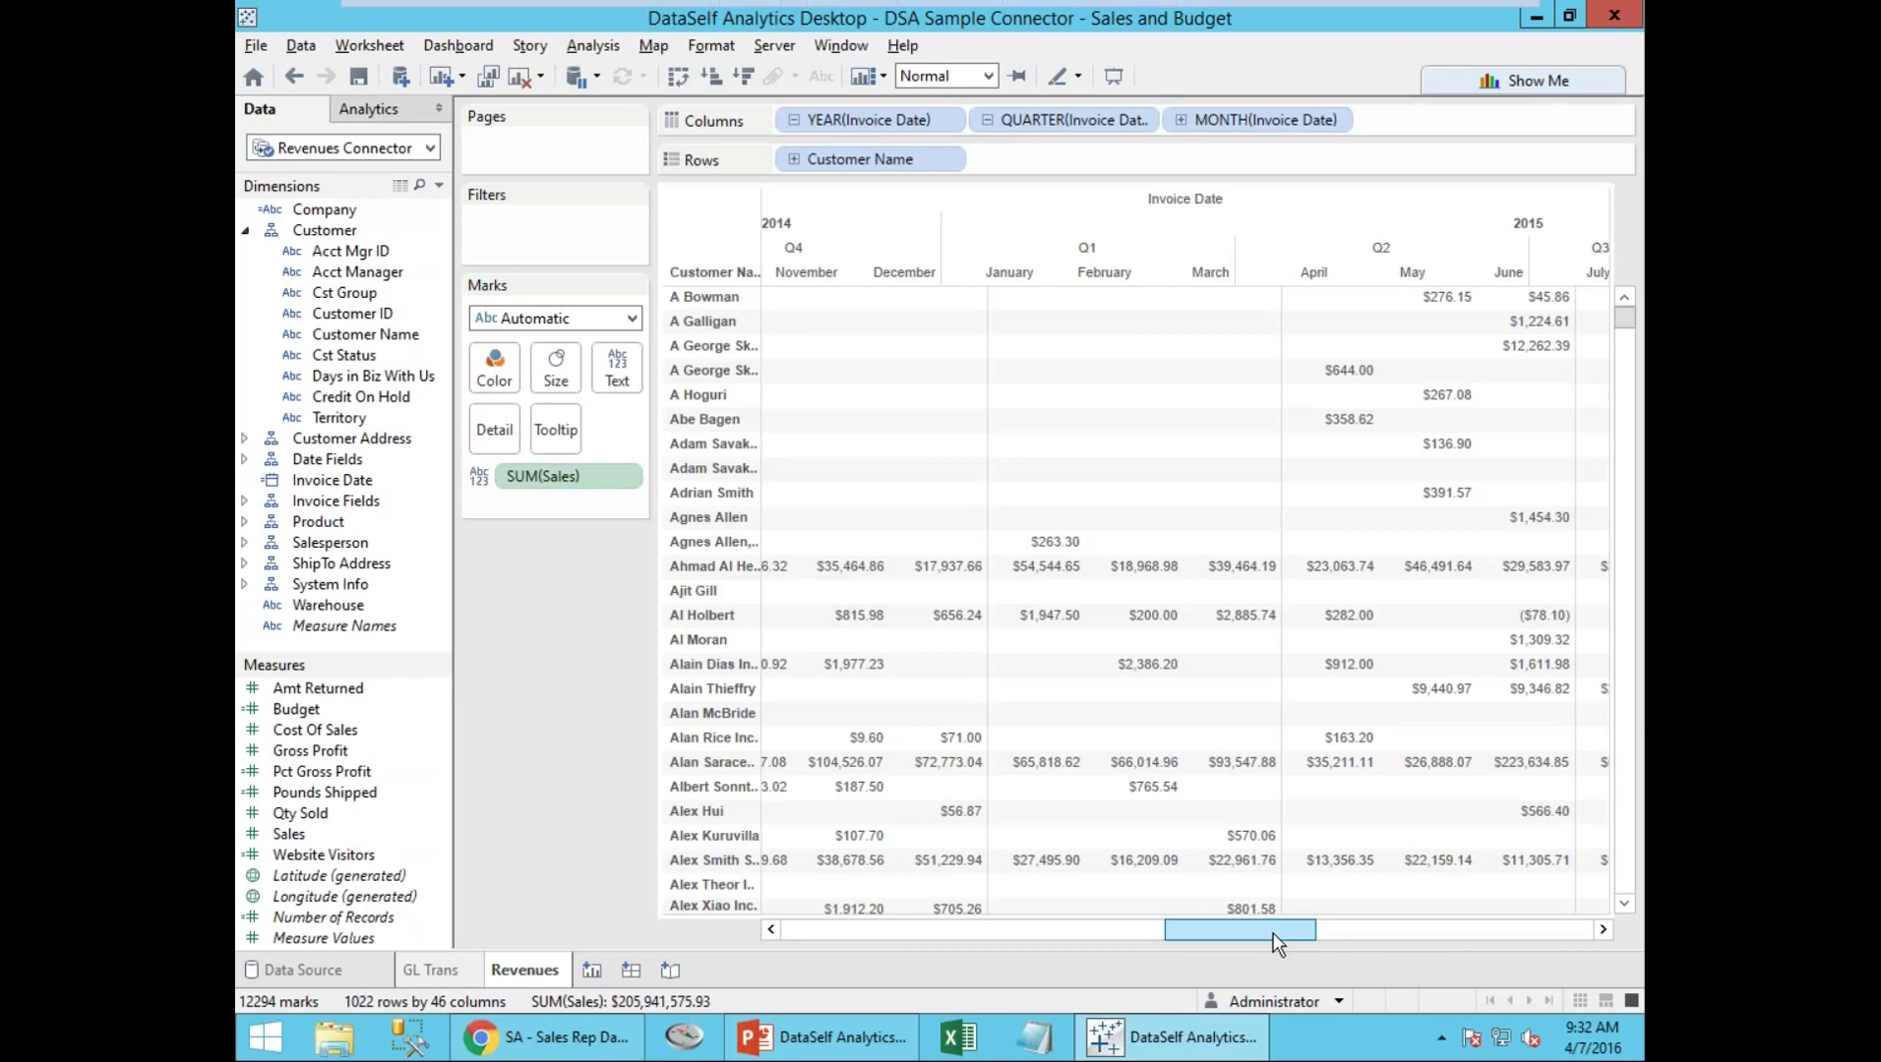
drag(1273, 934, 886, 933)
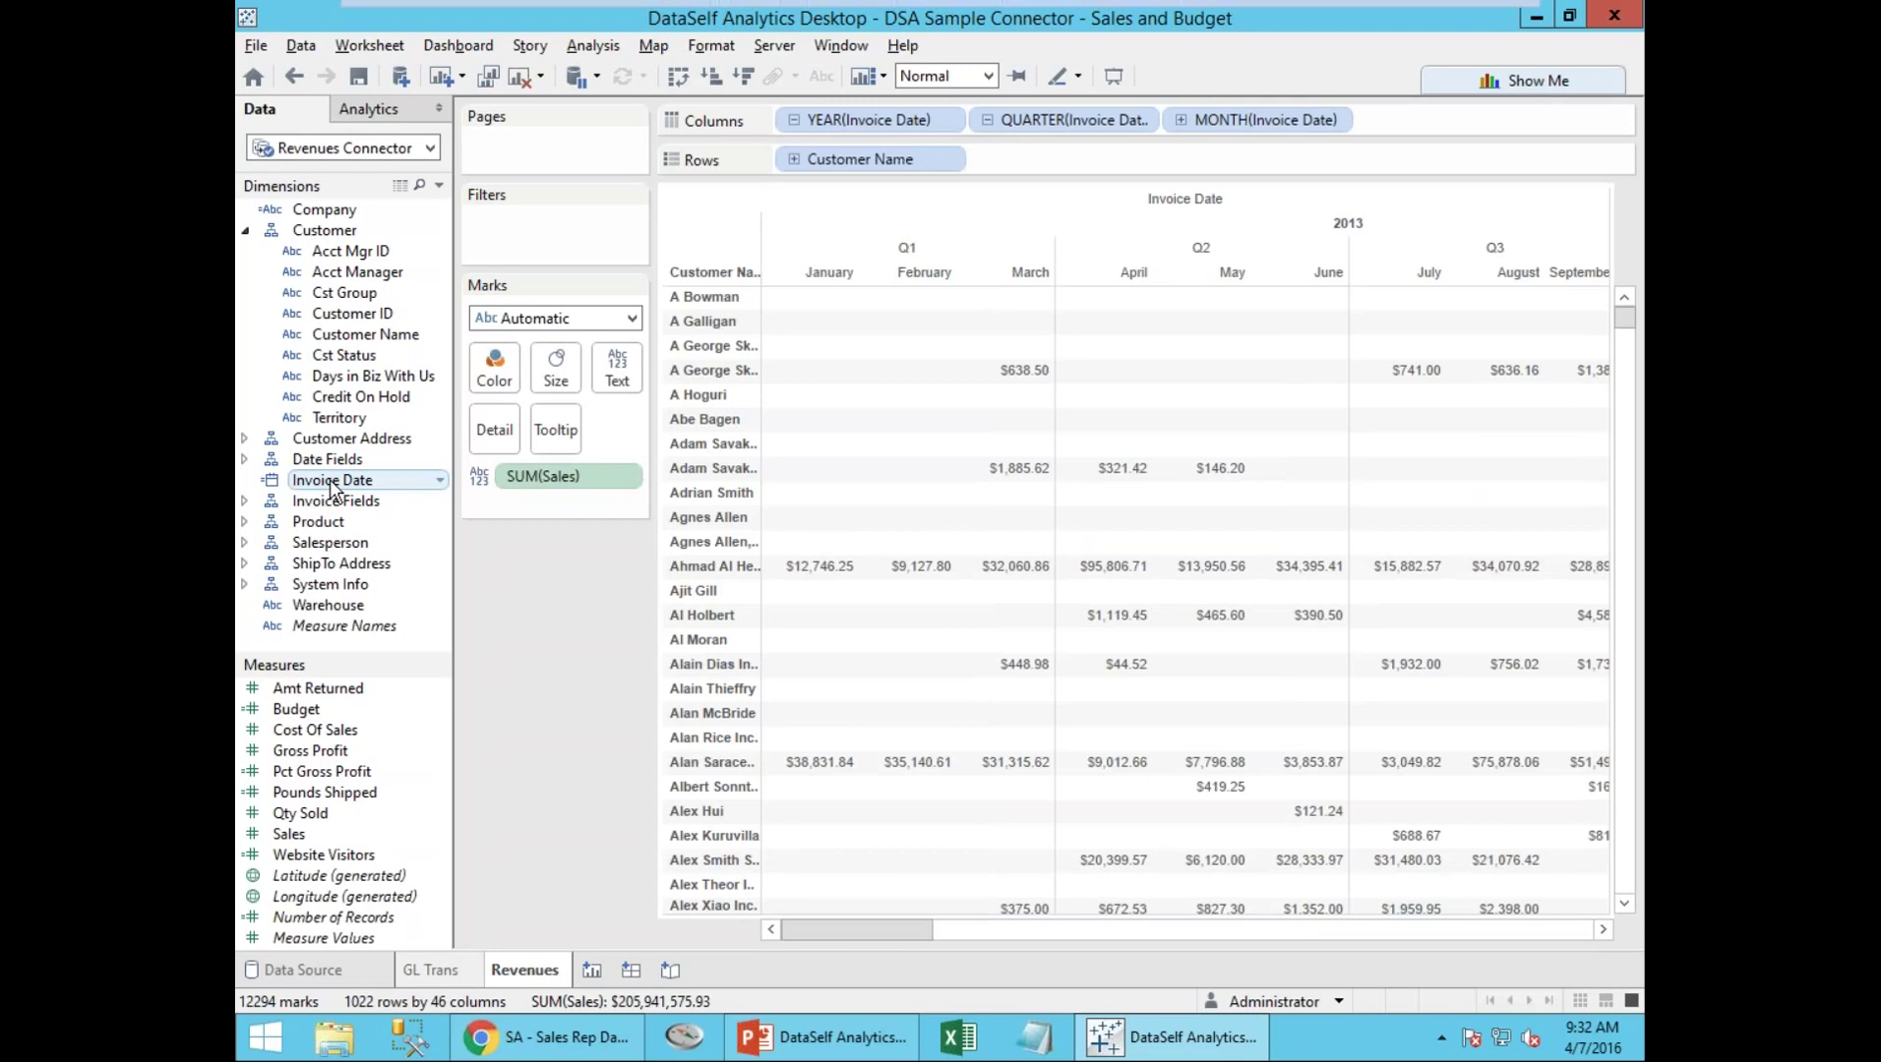
drag(333, 487, 551, 222)
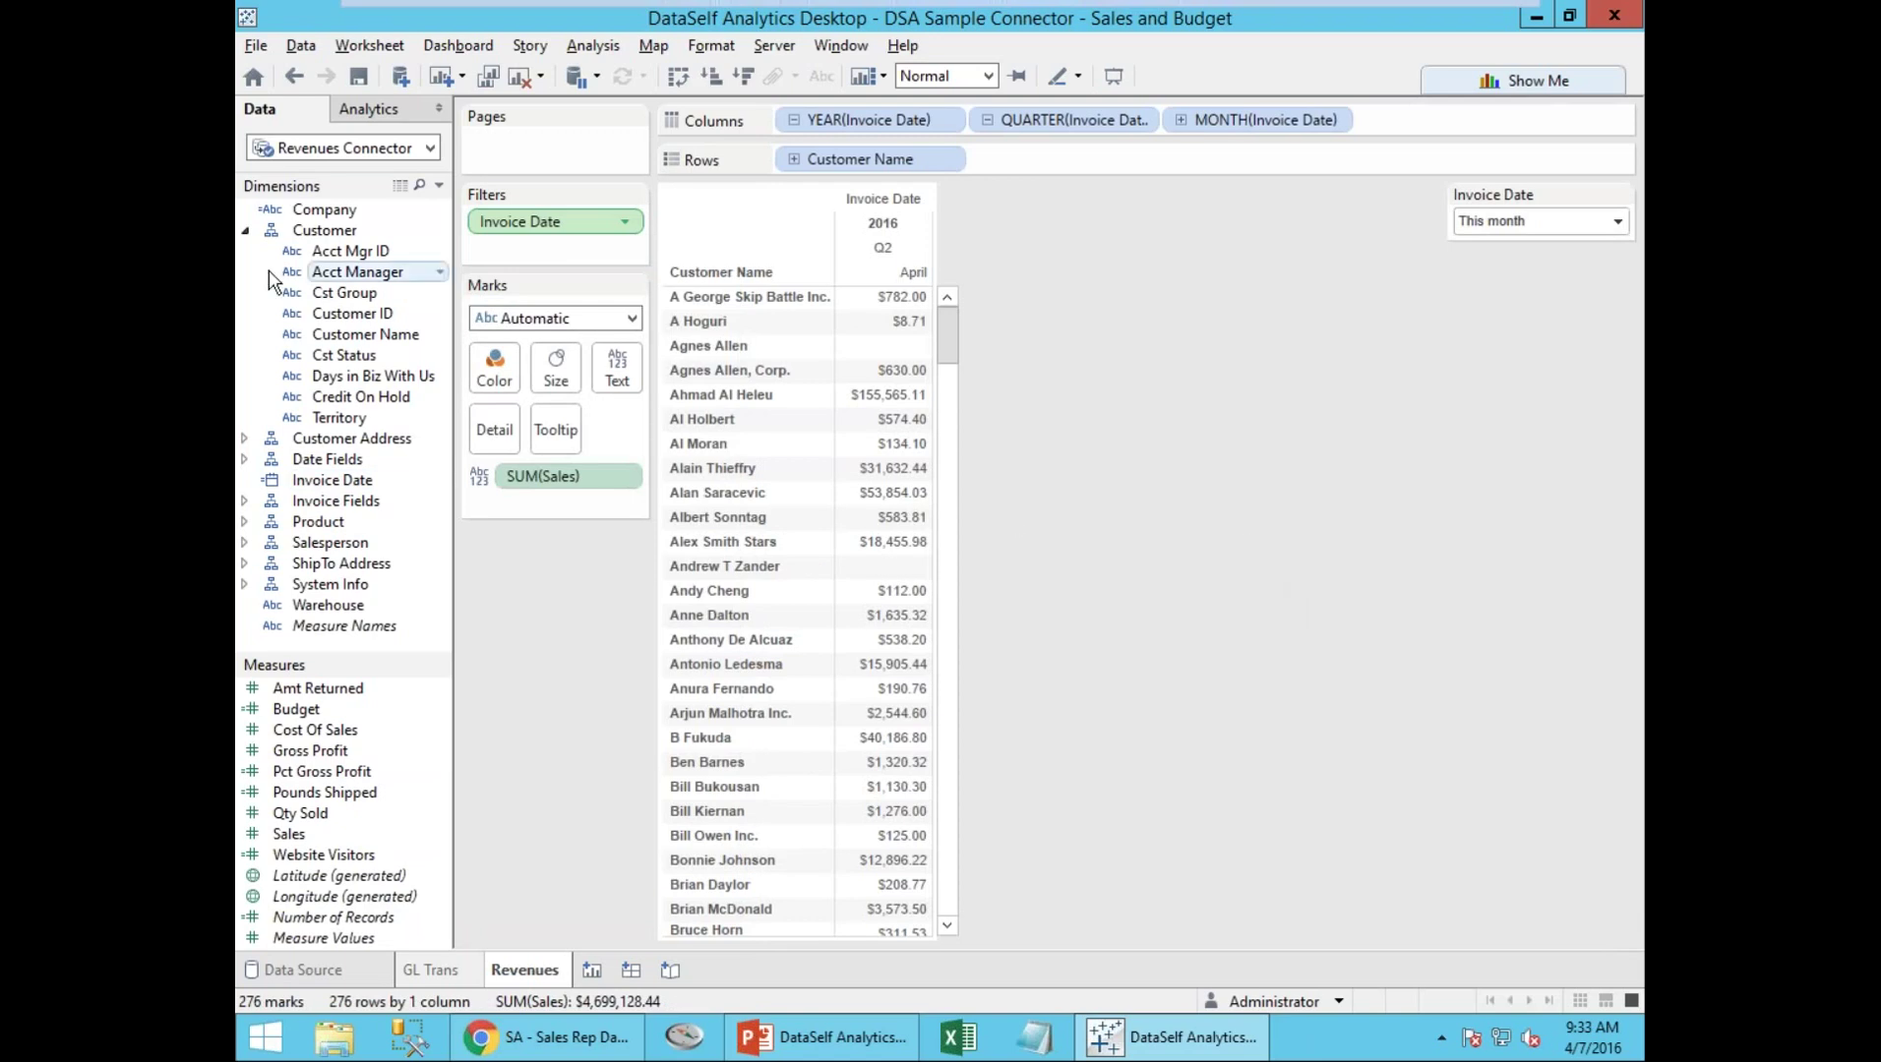
Add the Product field from the Product folder to the rows after Customer Name, breaking down each customer's sales
click(245, 231)
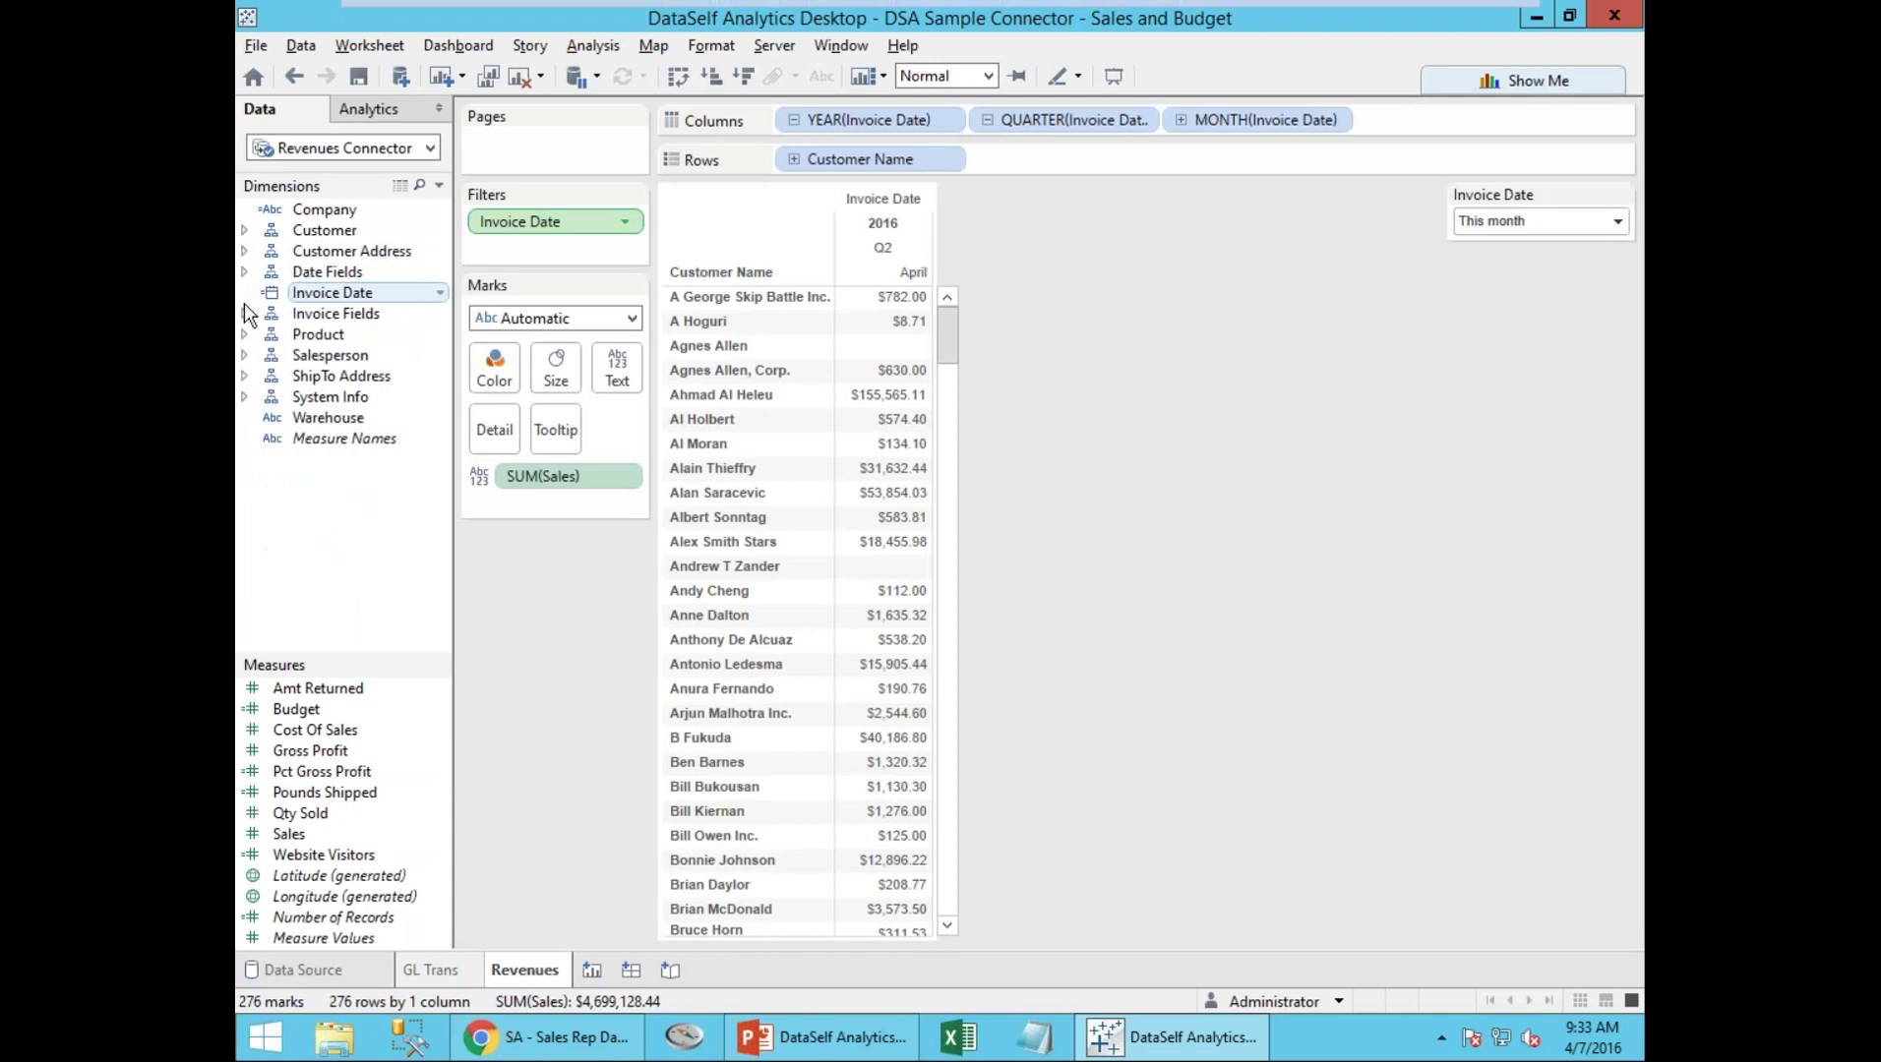
click(245, 335)
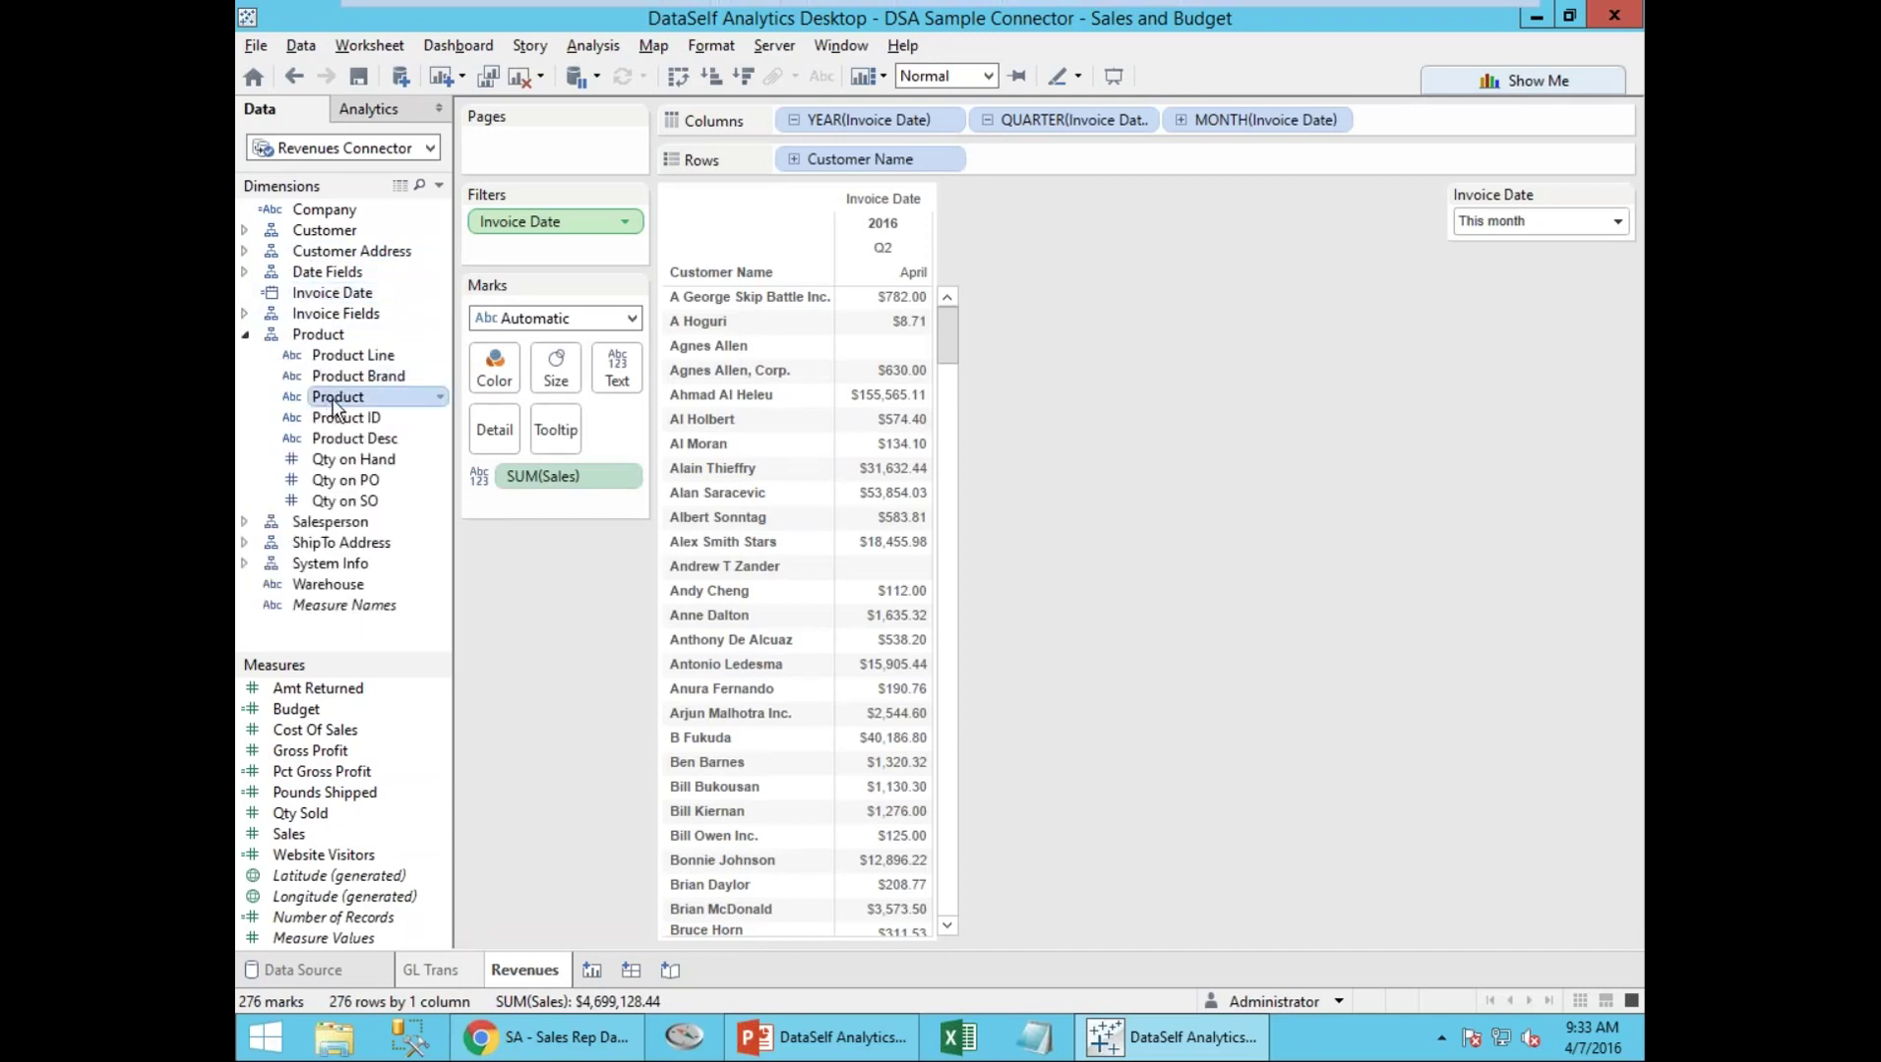
drag(334, 407, 854, 402)
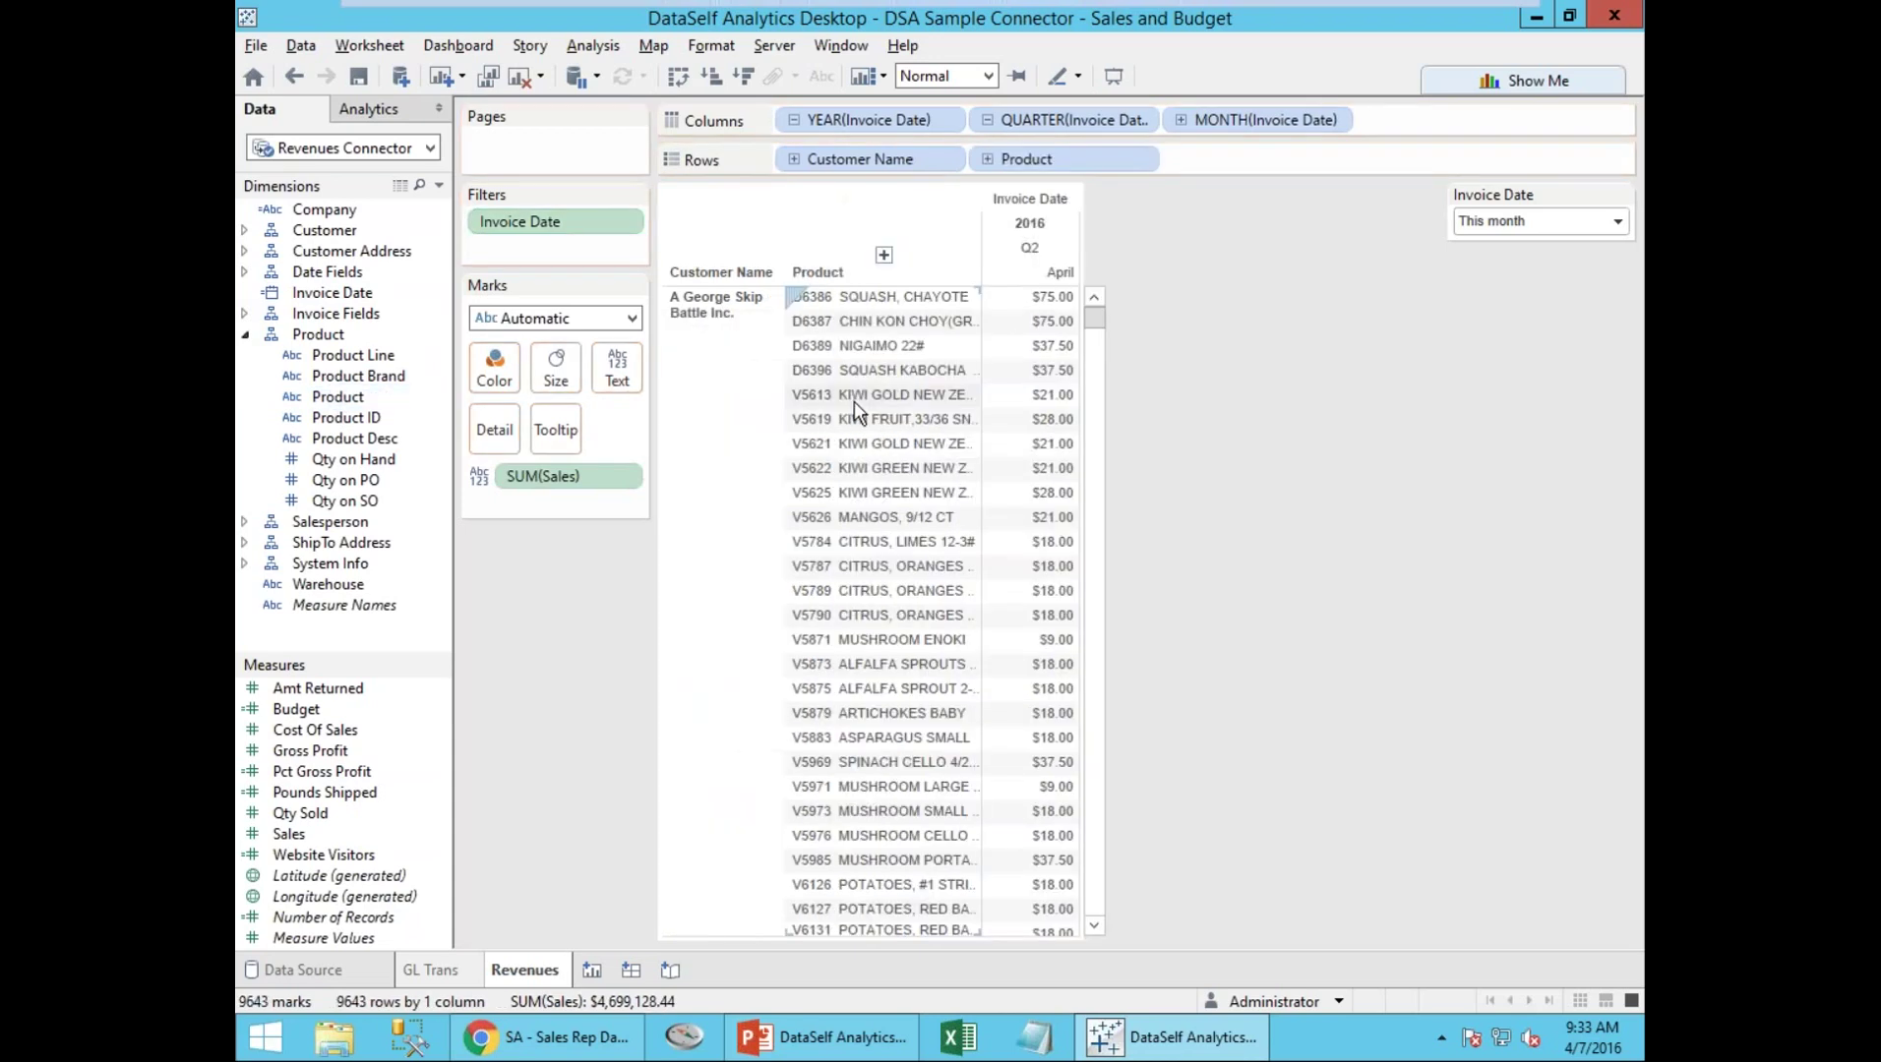
mouse_move(1060, 452)
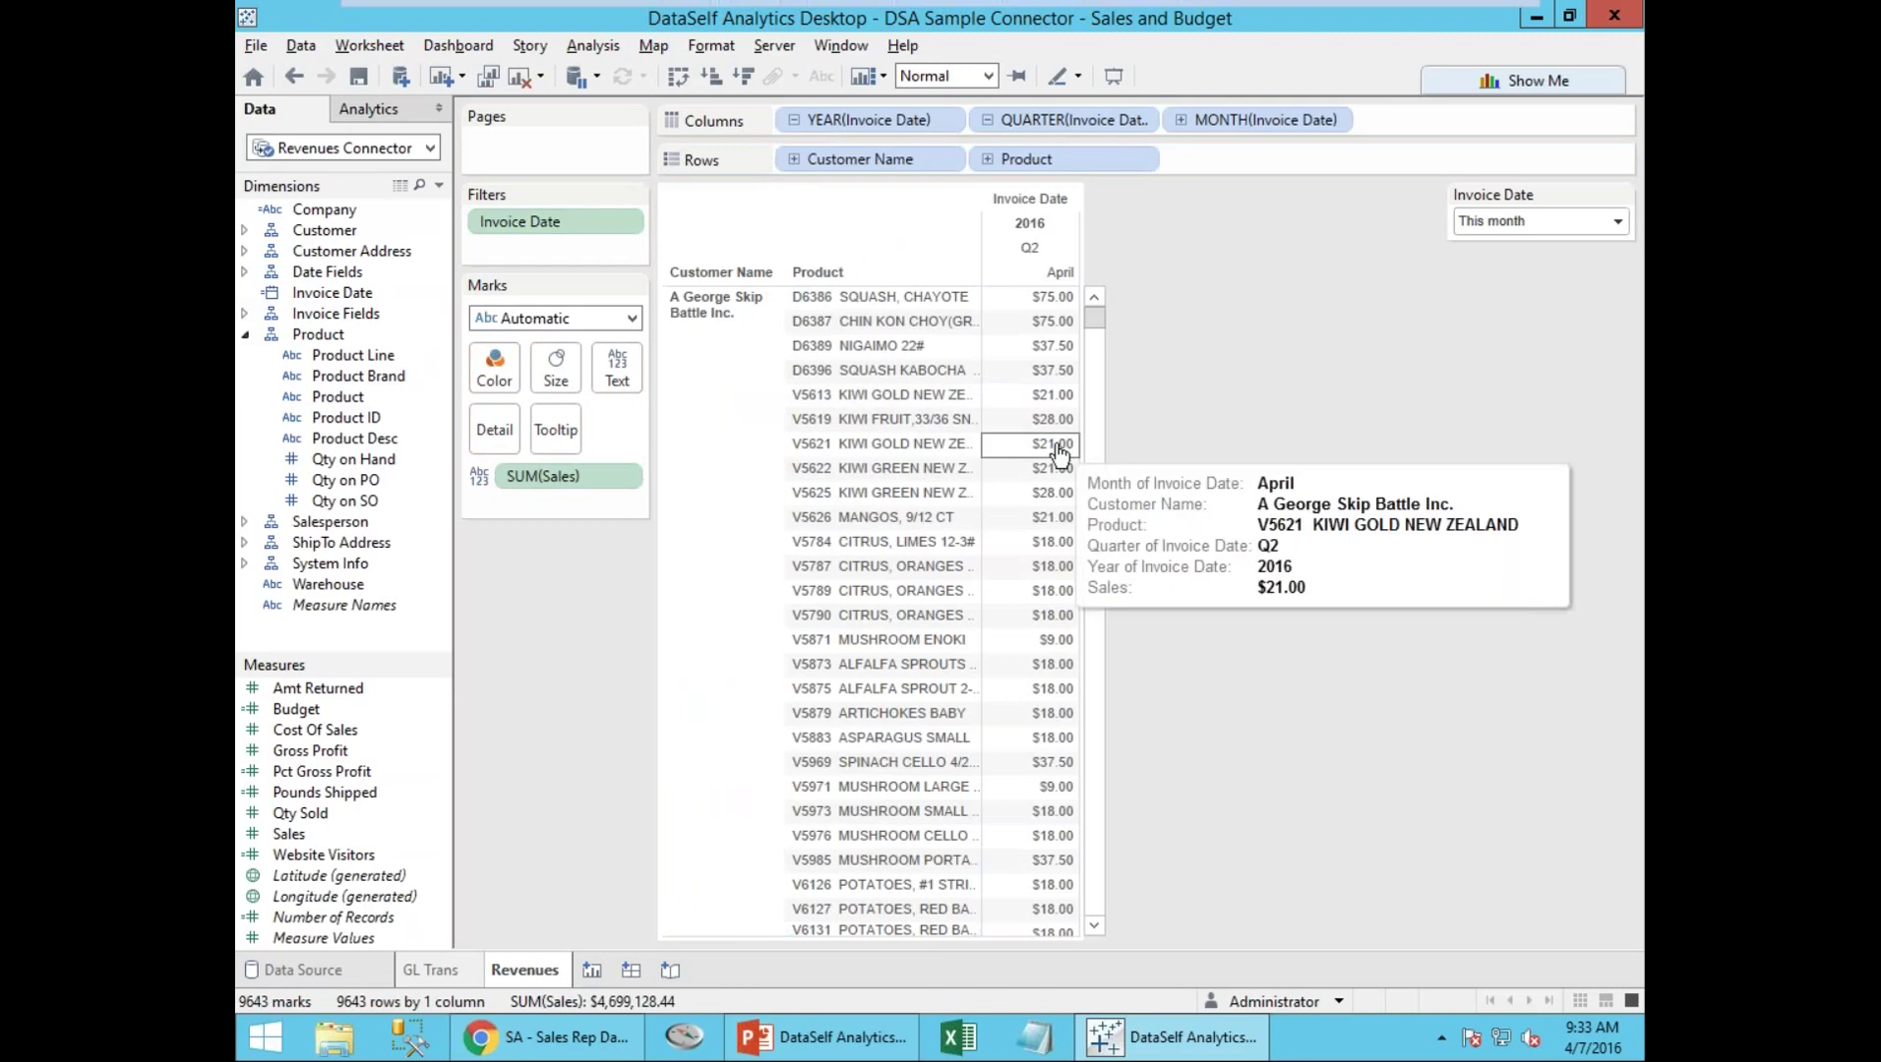
Add Invoice No from Invoice Fields between Customer Name and Product in the rows, and add Pct Gross Profit beside Sales in the table
click(245, 312)
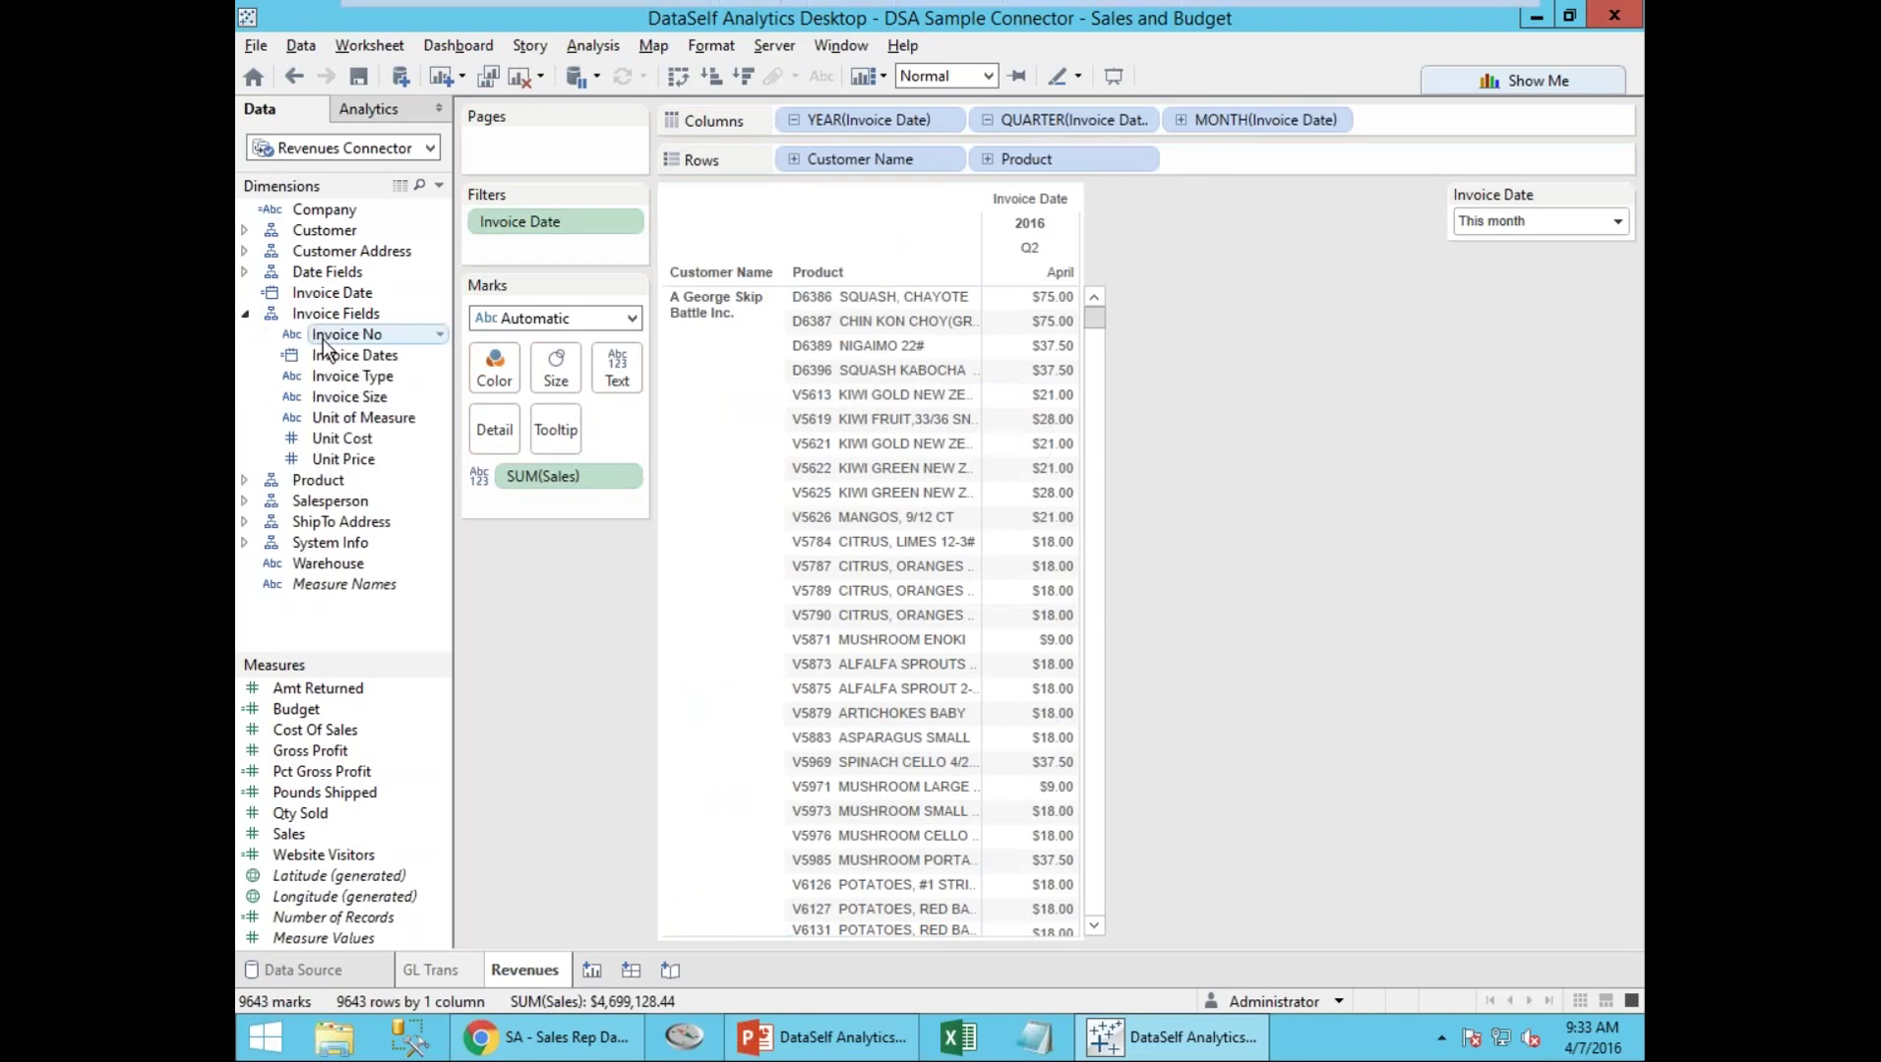
click(324, 337)
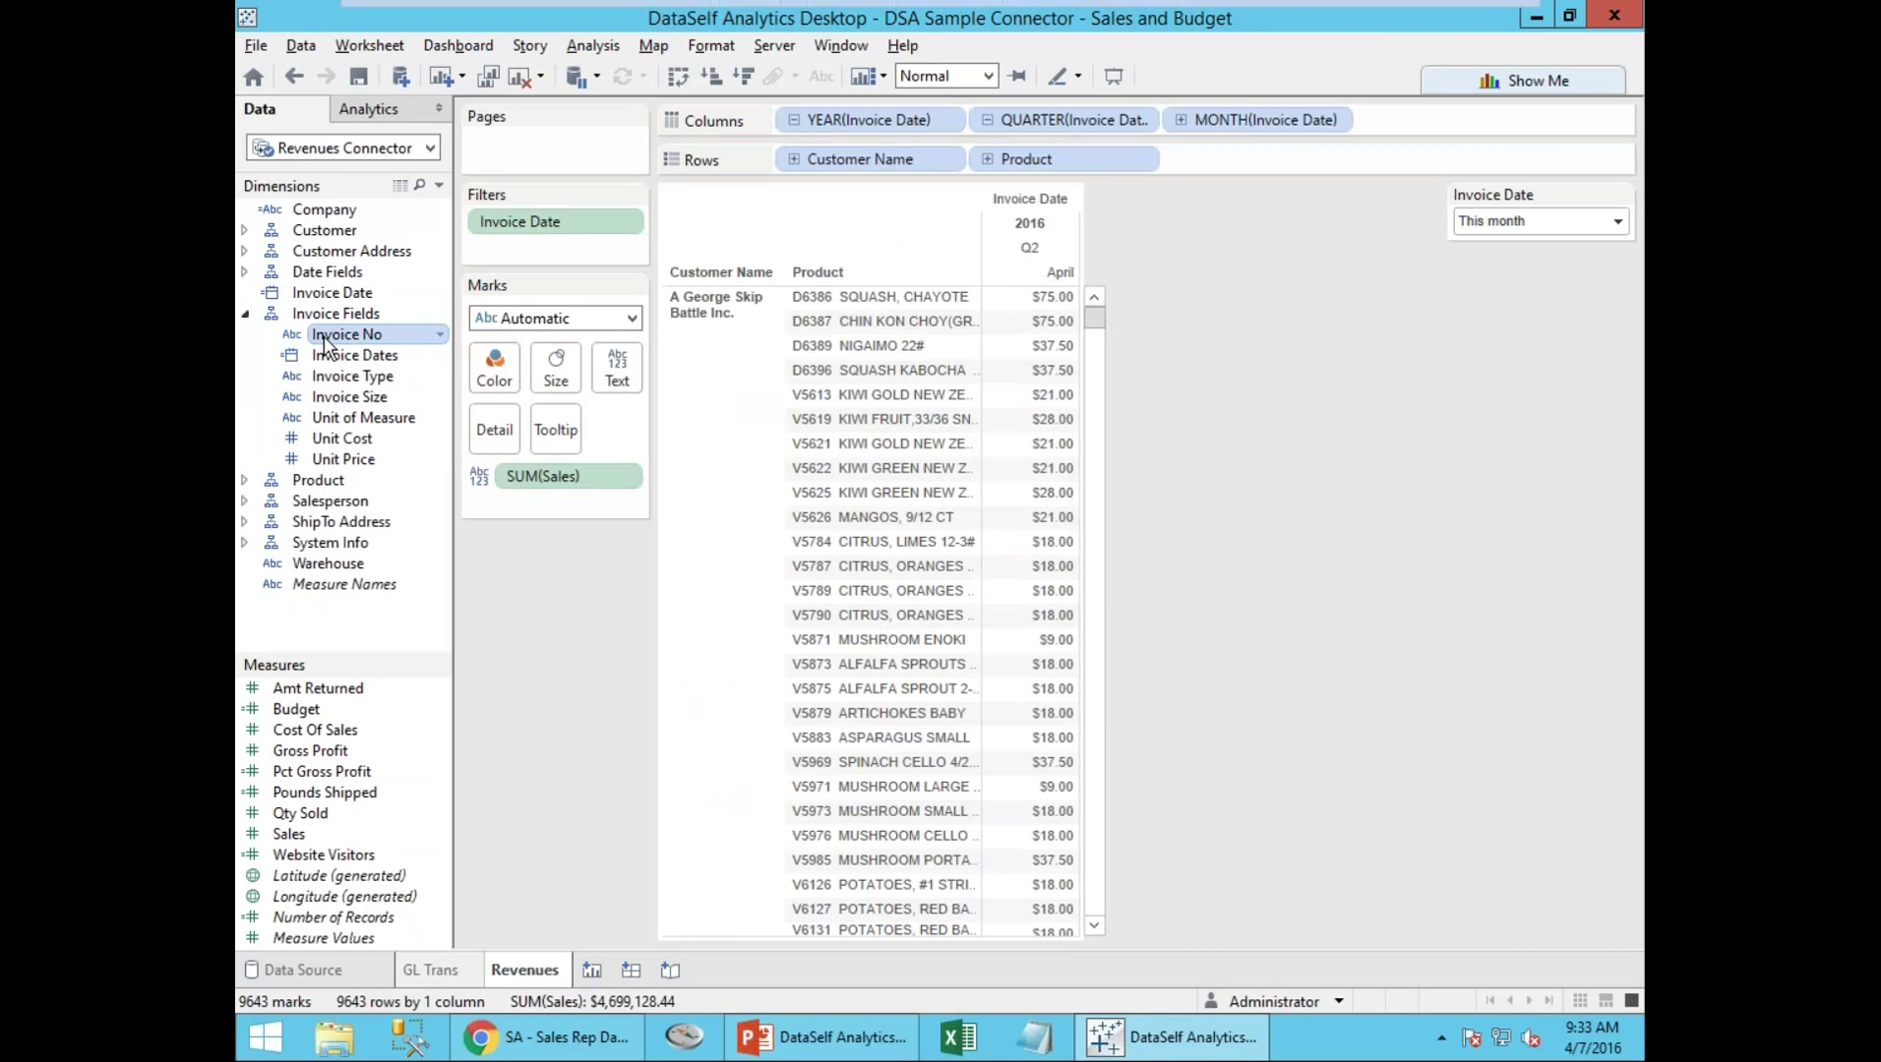
drag(325, 340, 379, 357)
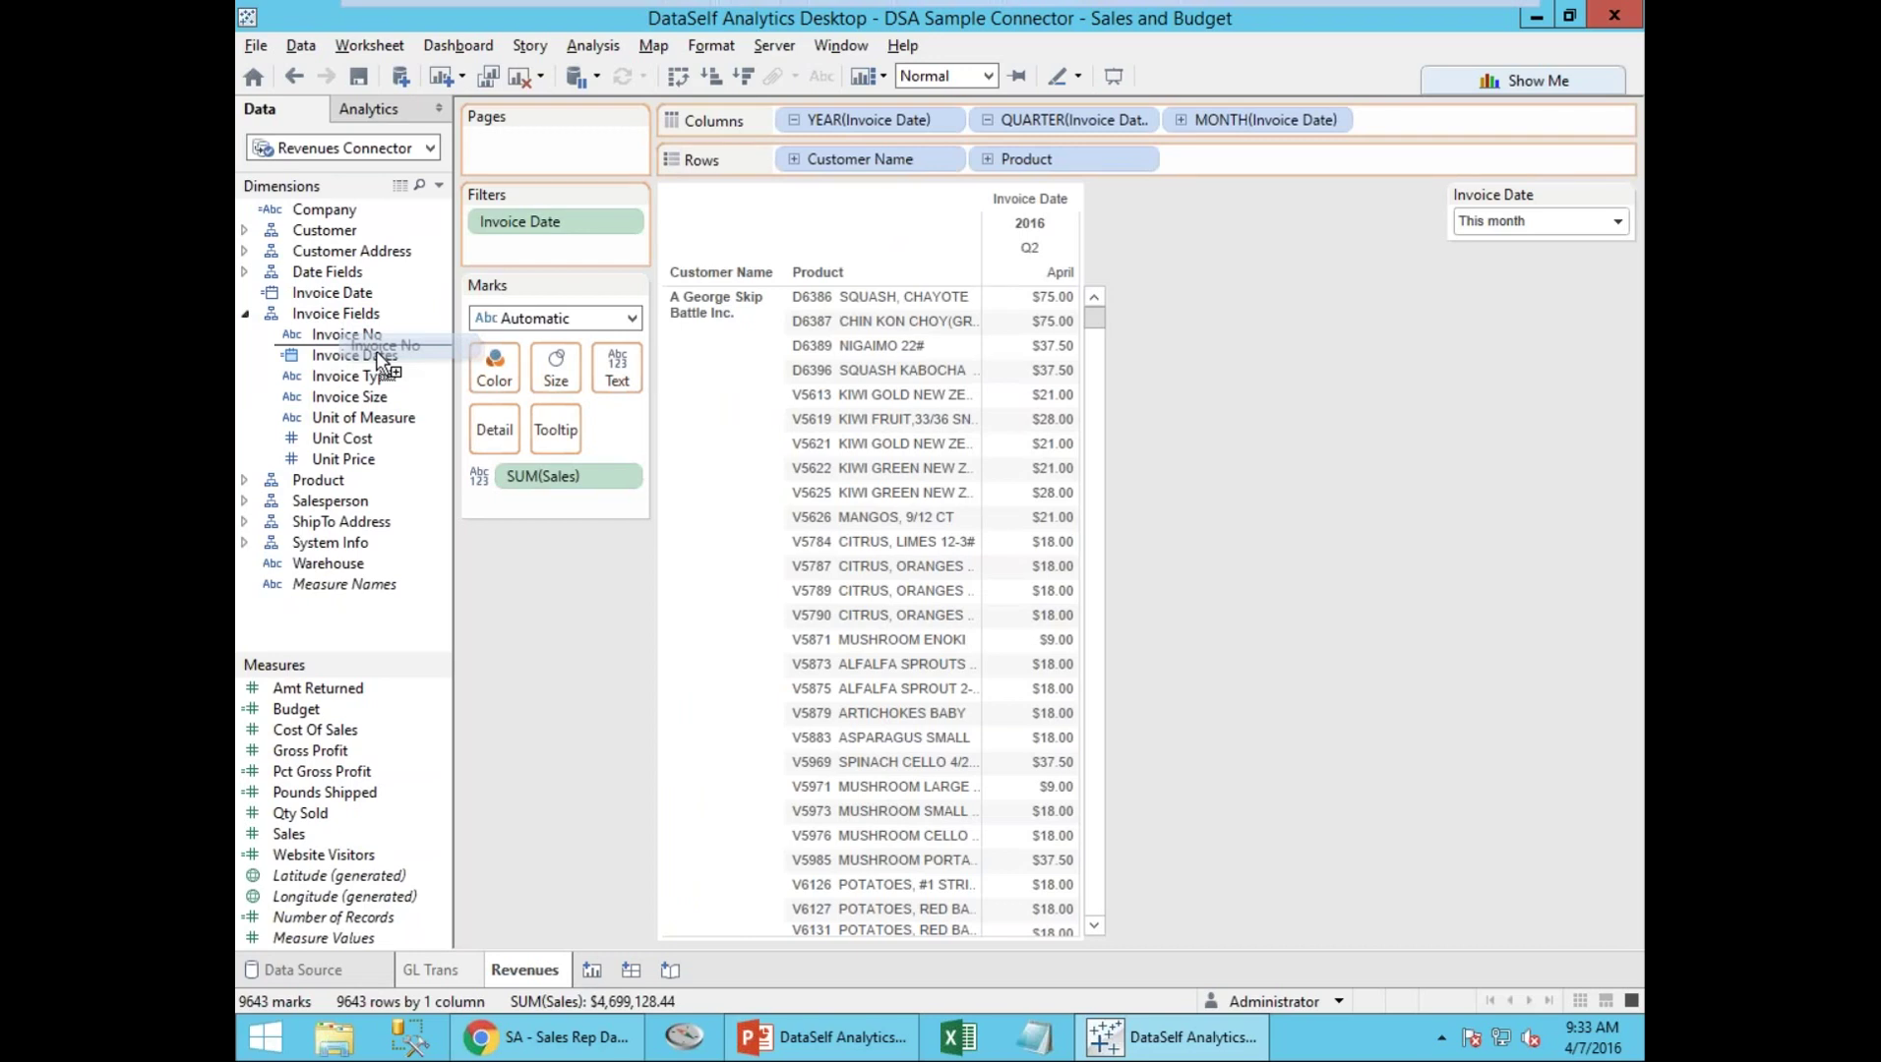
drag(379, 359, 974, 159)
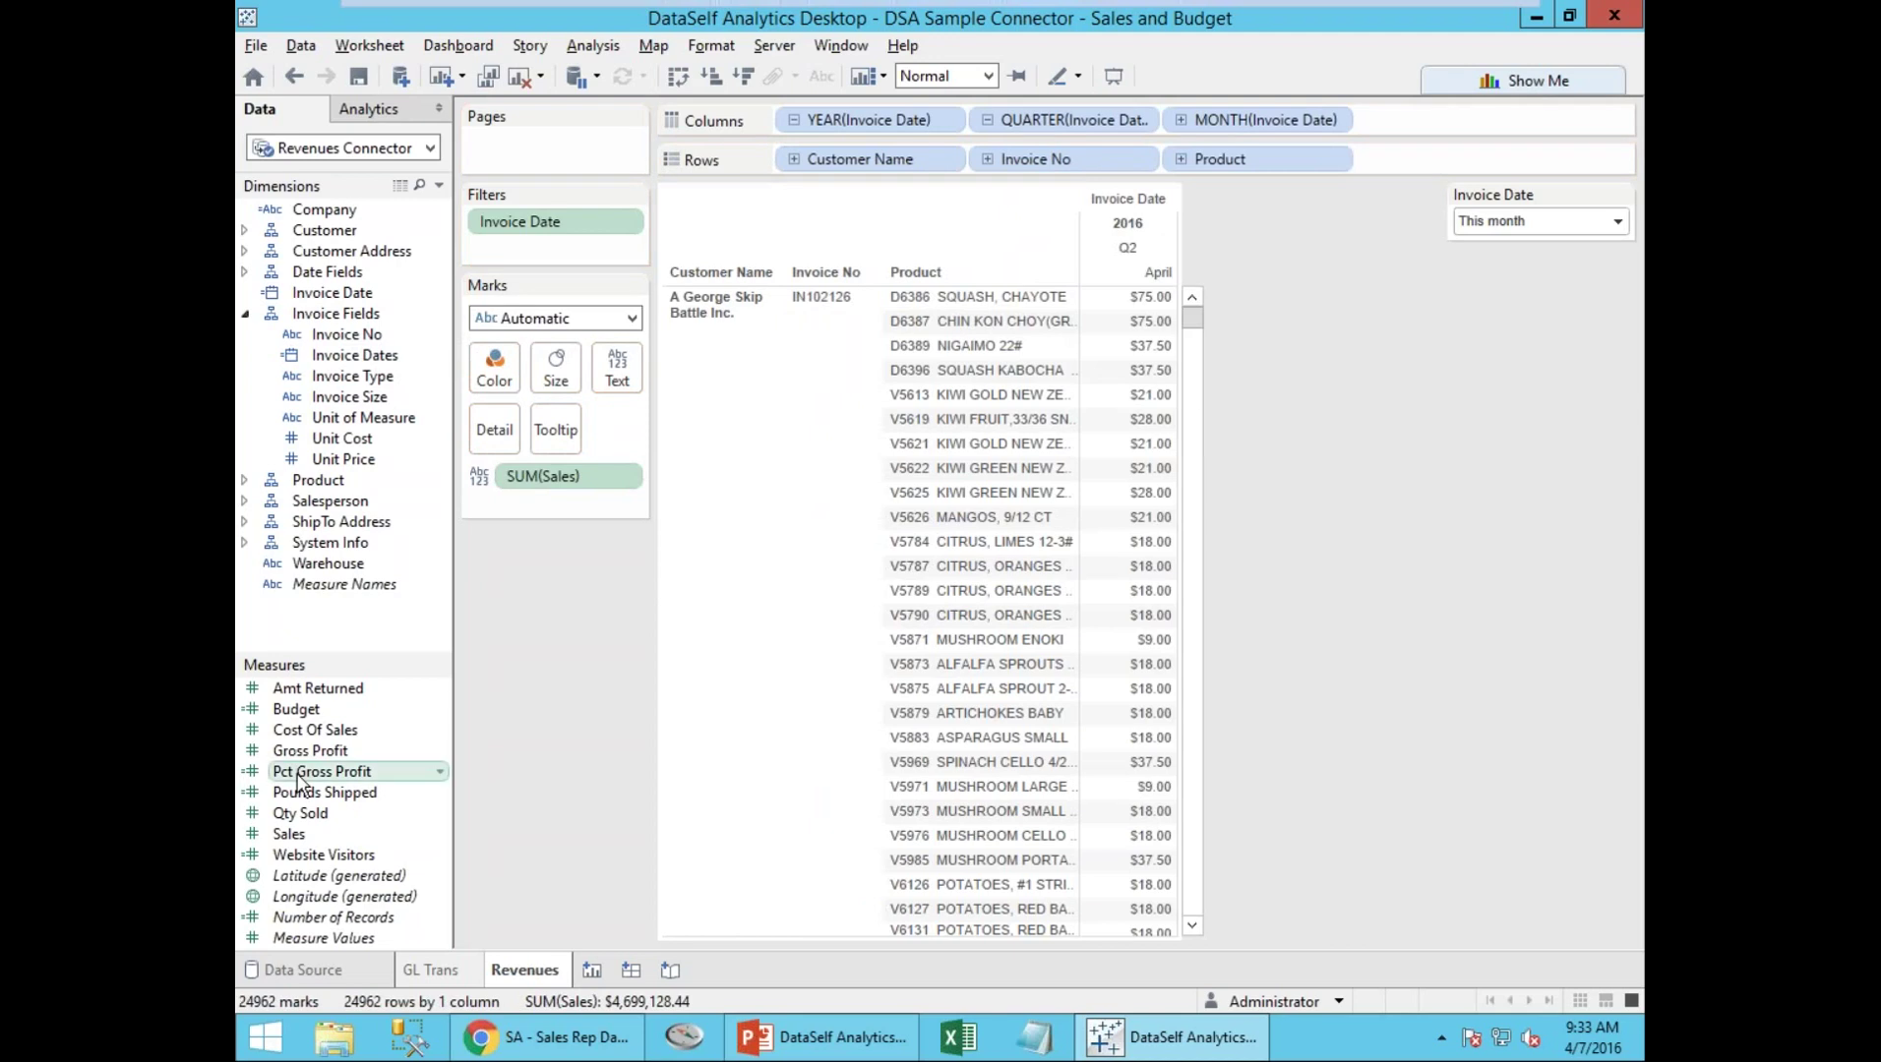
drag(321, 771, 1128, 610)
drag(1427, 158, 1423, 120)
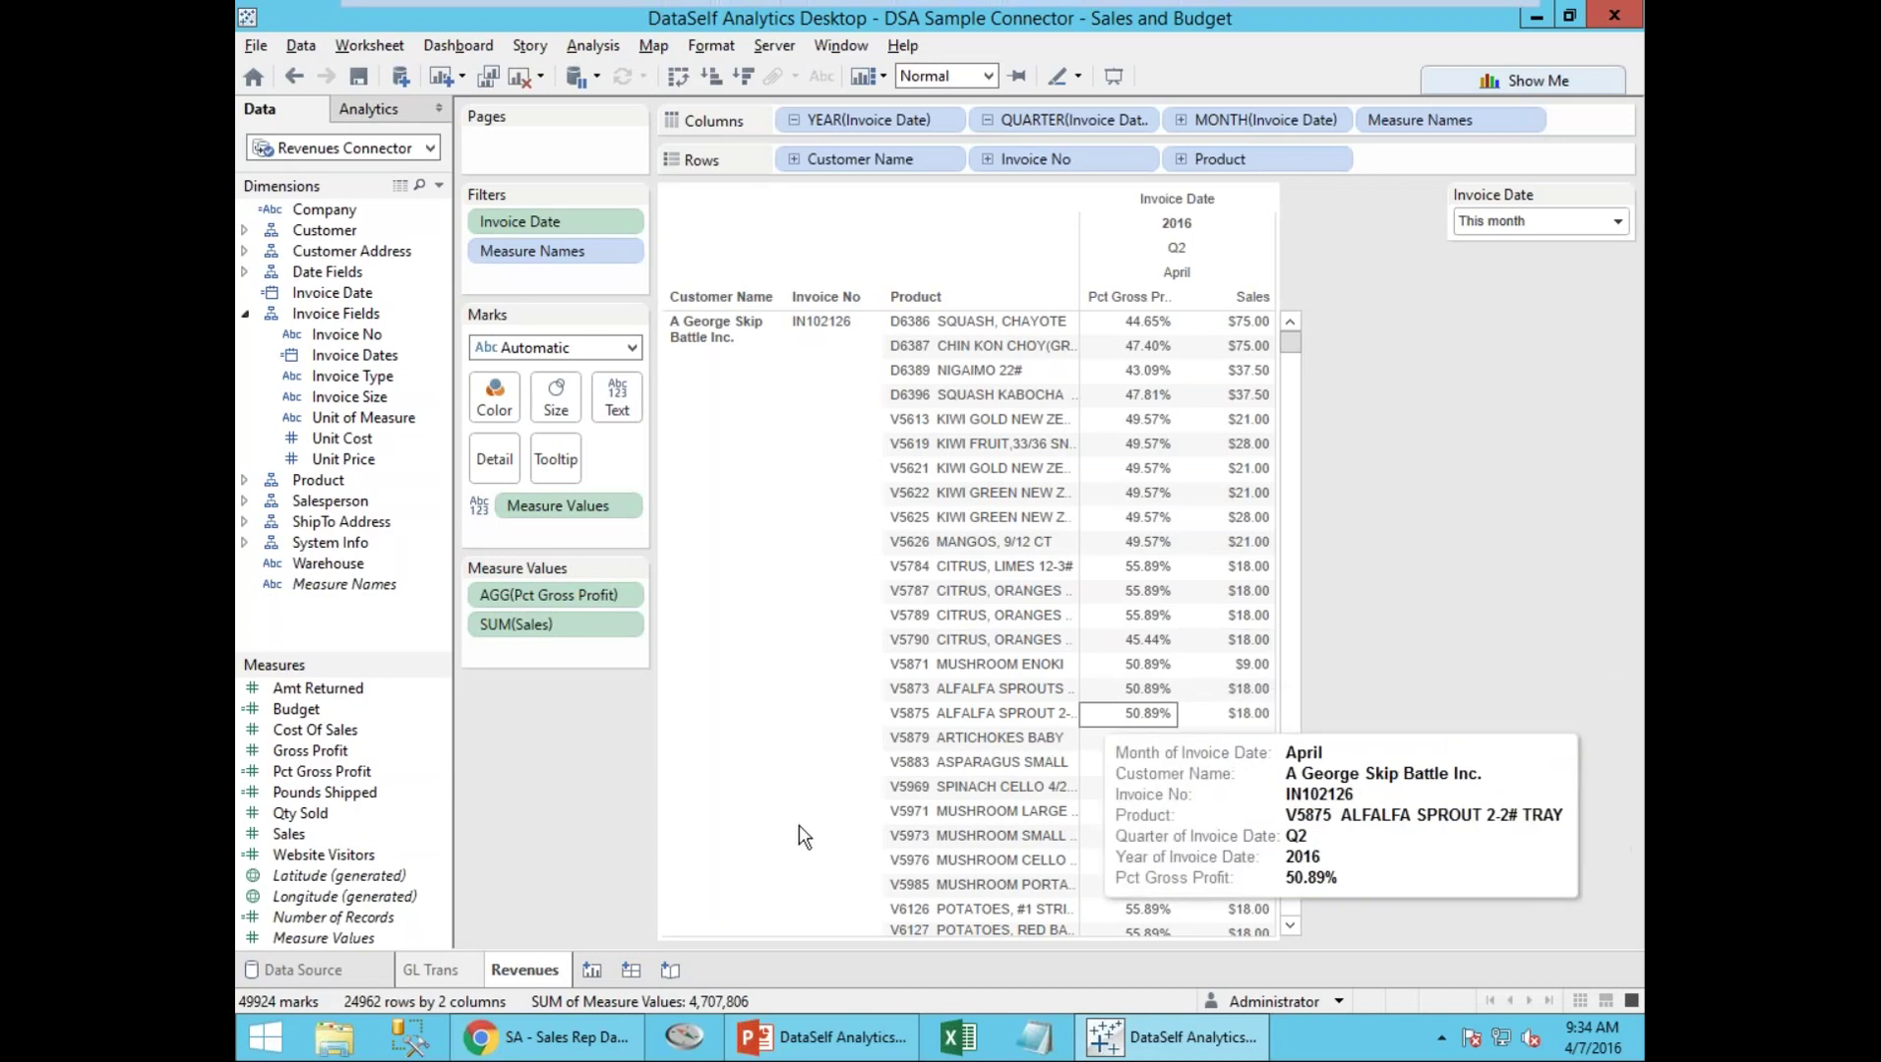
Create a new worksheet and plot Sales as a continuous line by month of Invoice Date
click(591, 971)
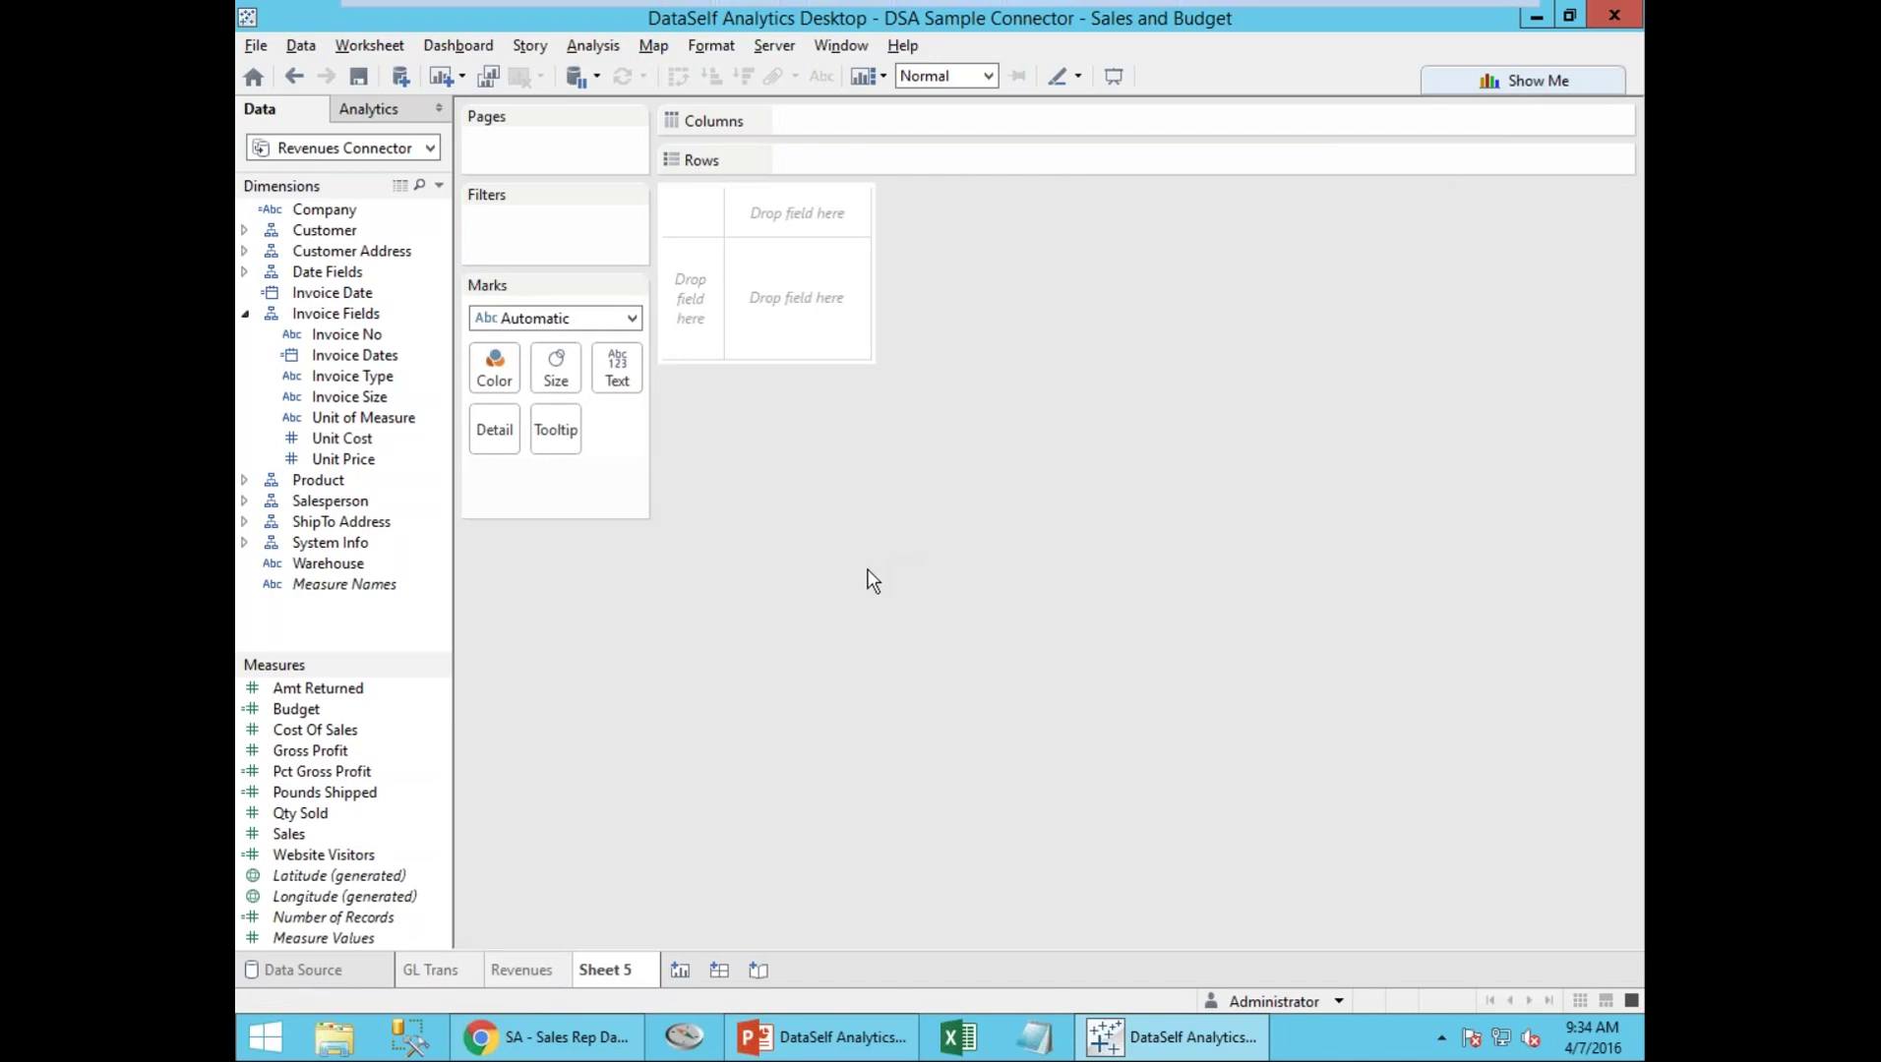
double_click(306, 832)
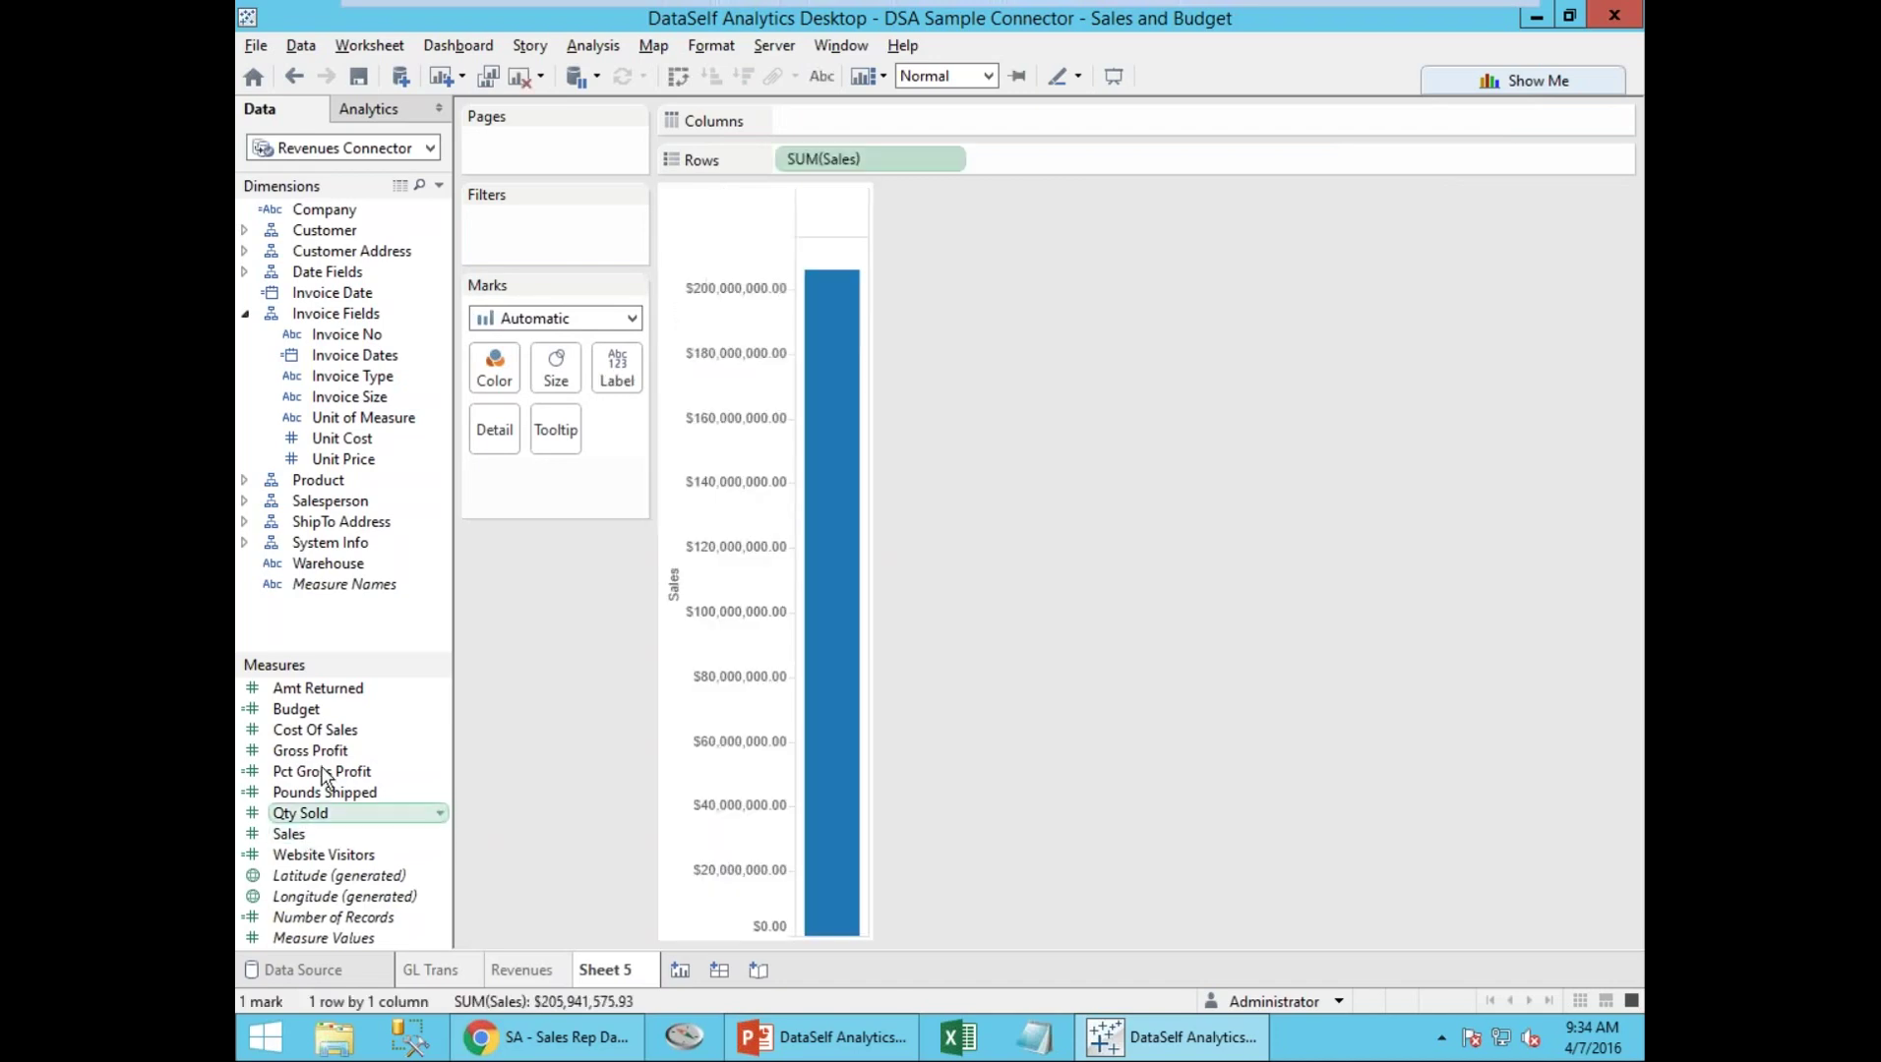
click(306, 295)
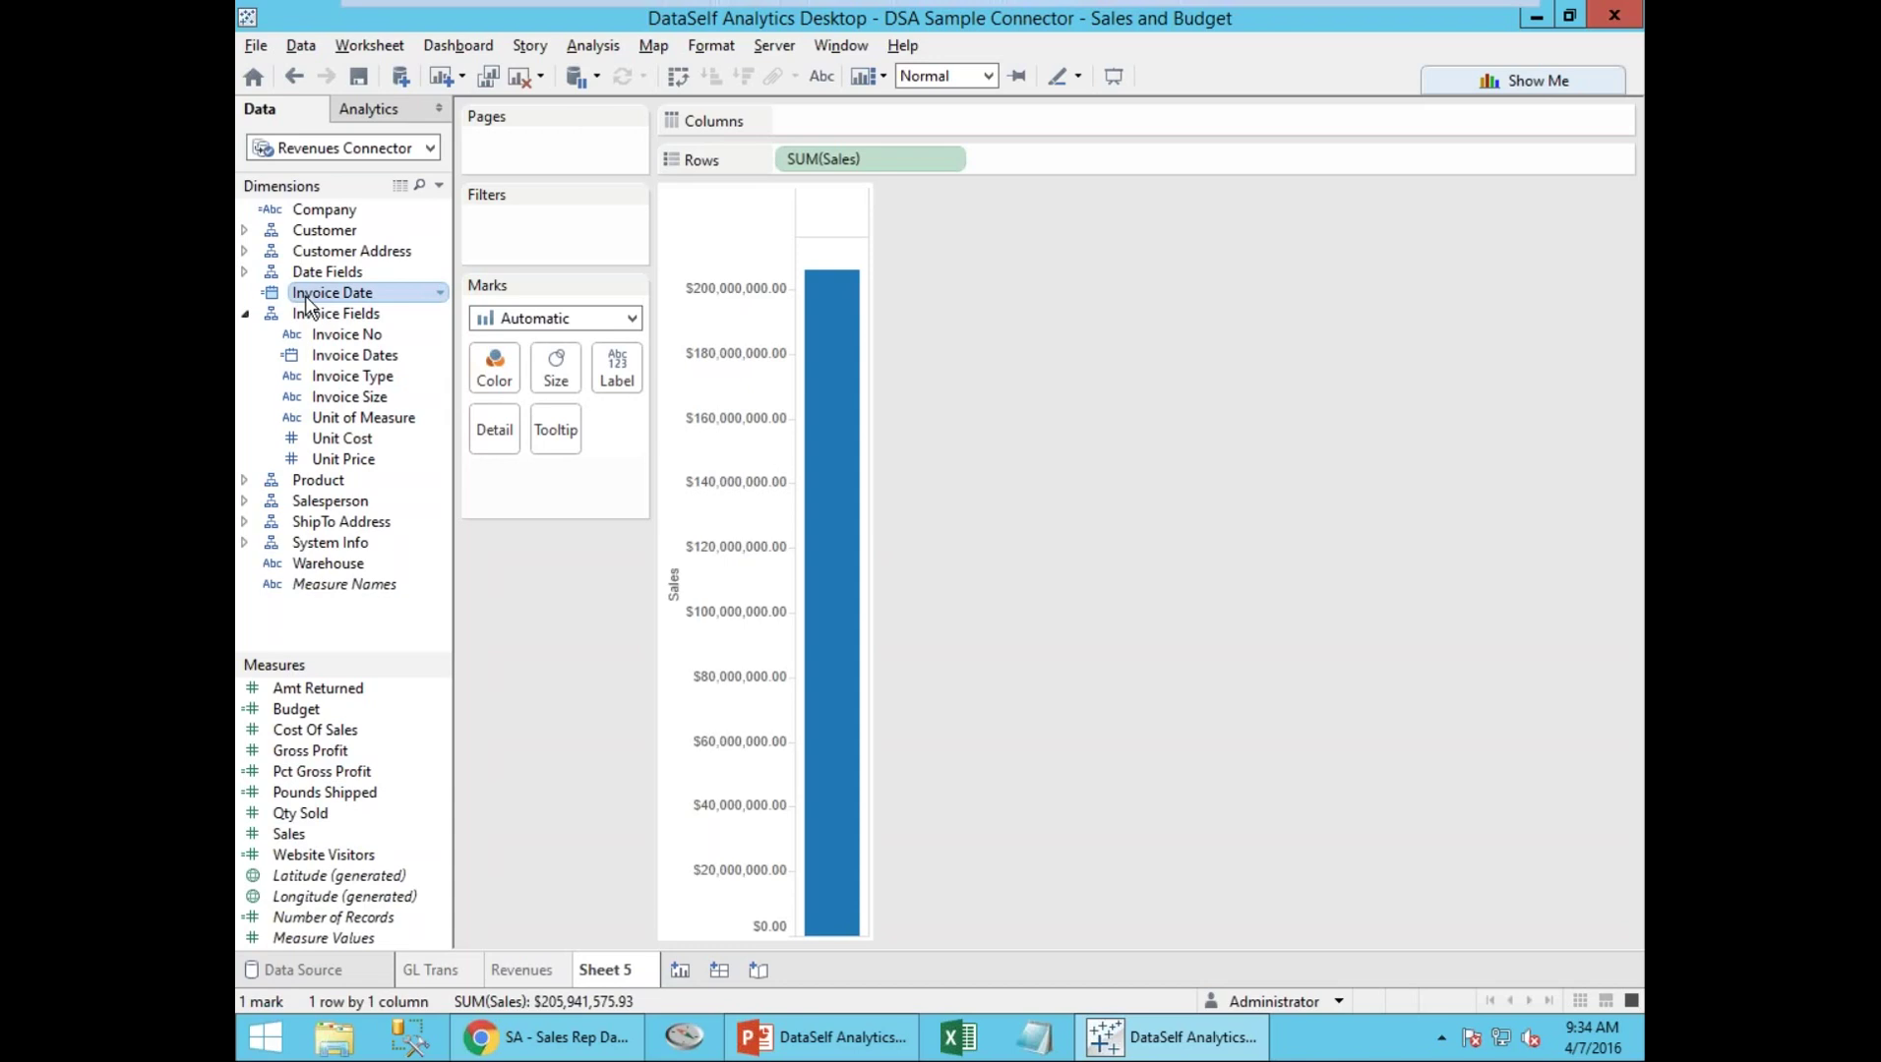
double_click(306, 295)
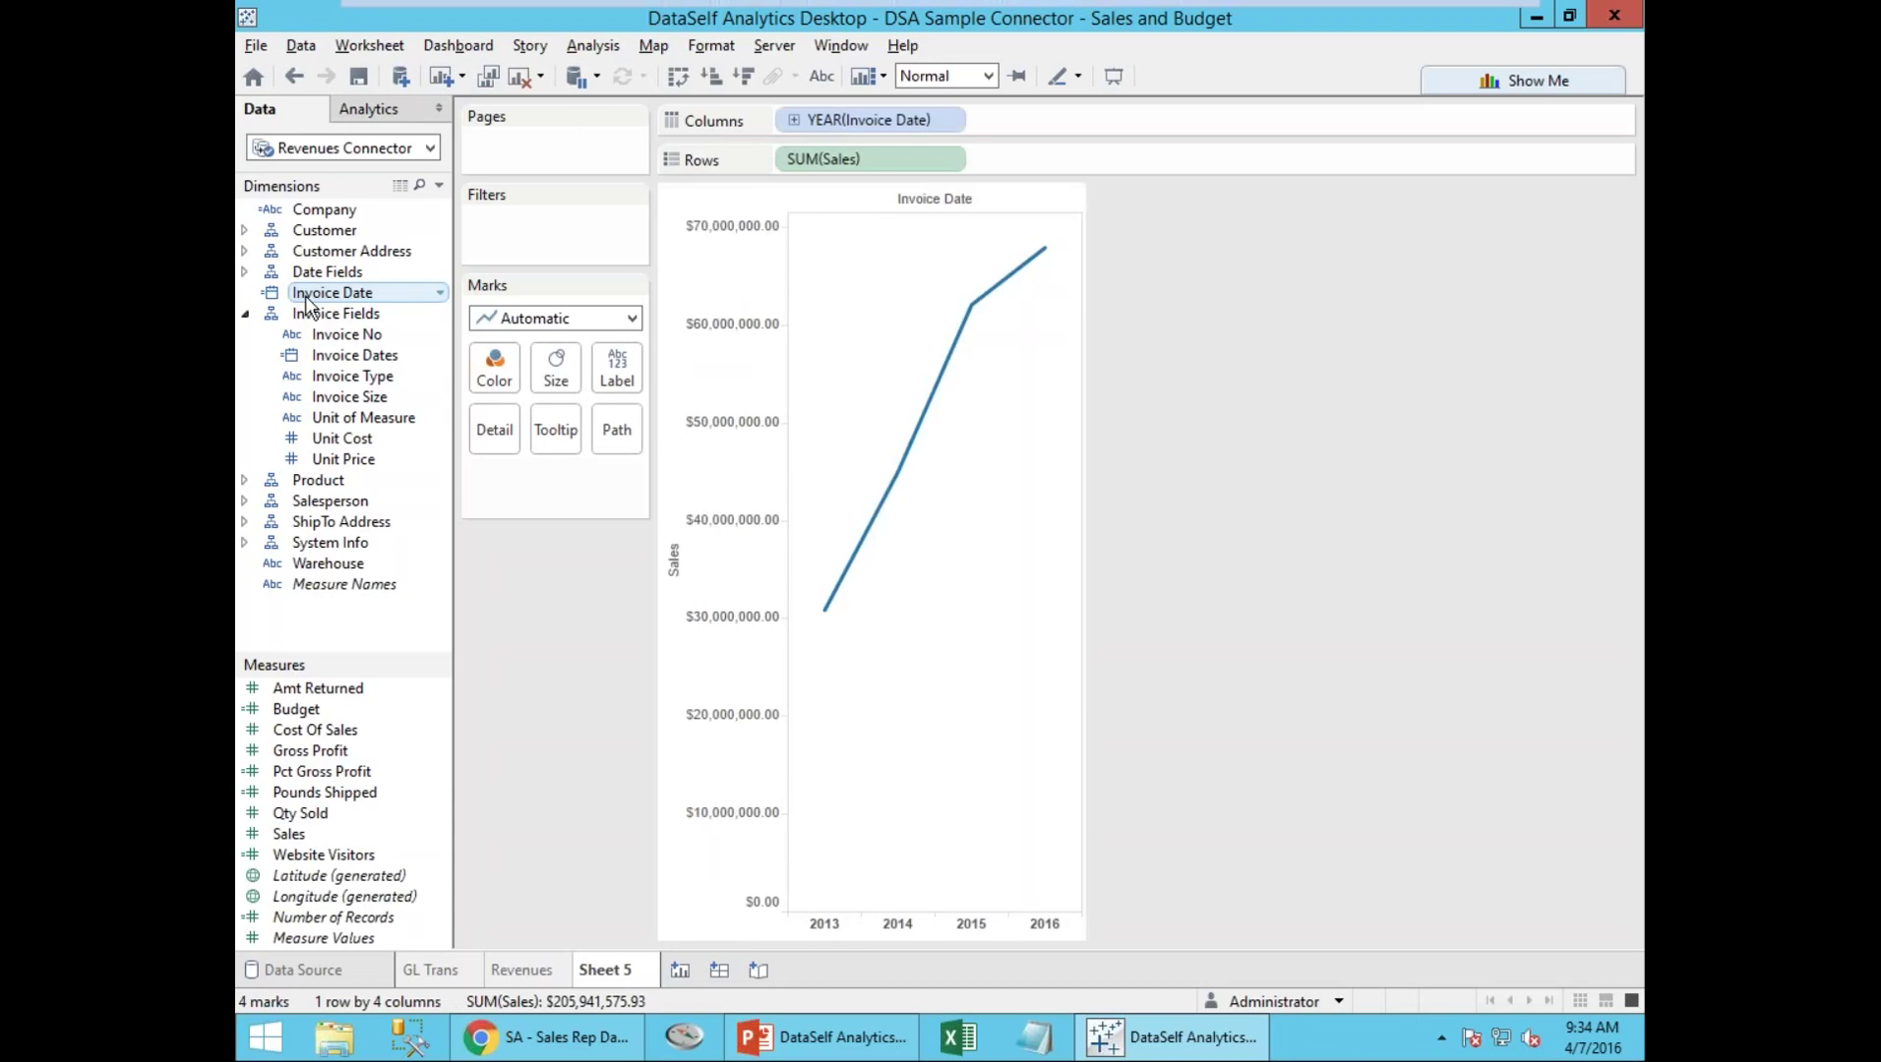
double_click(306, 296)
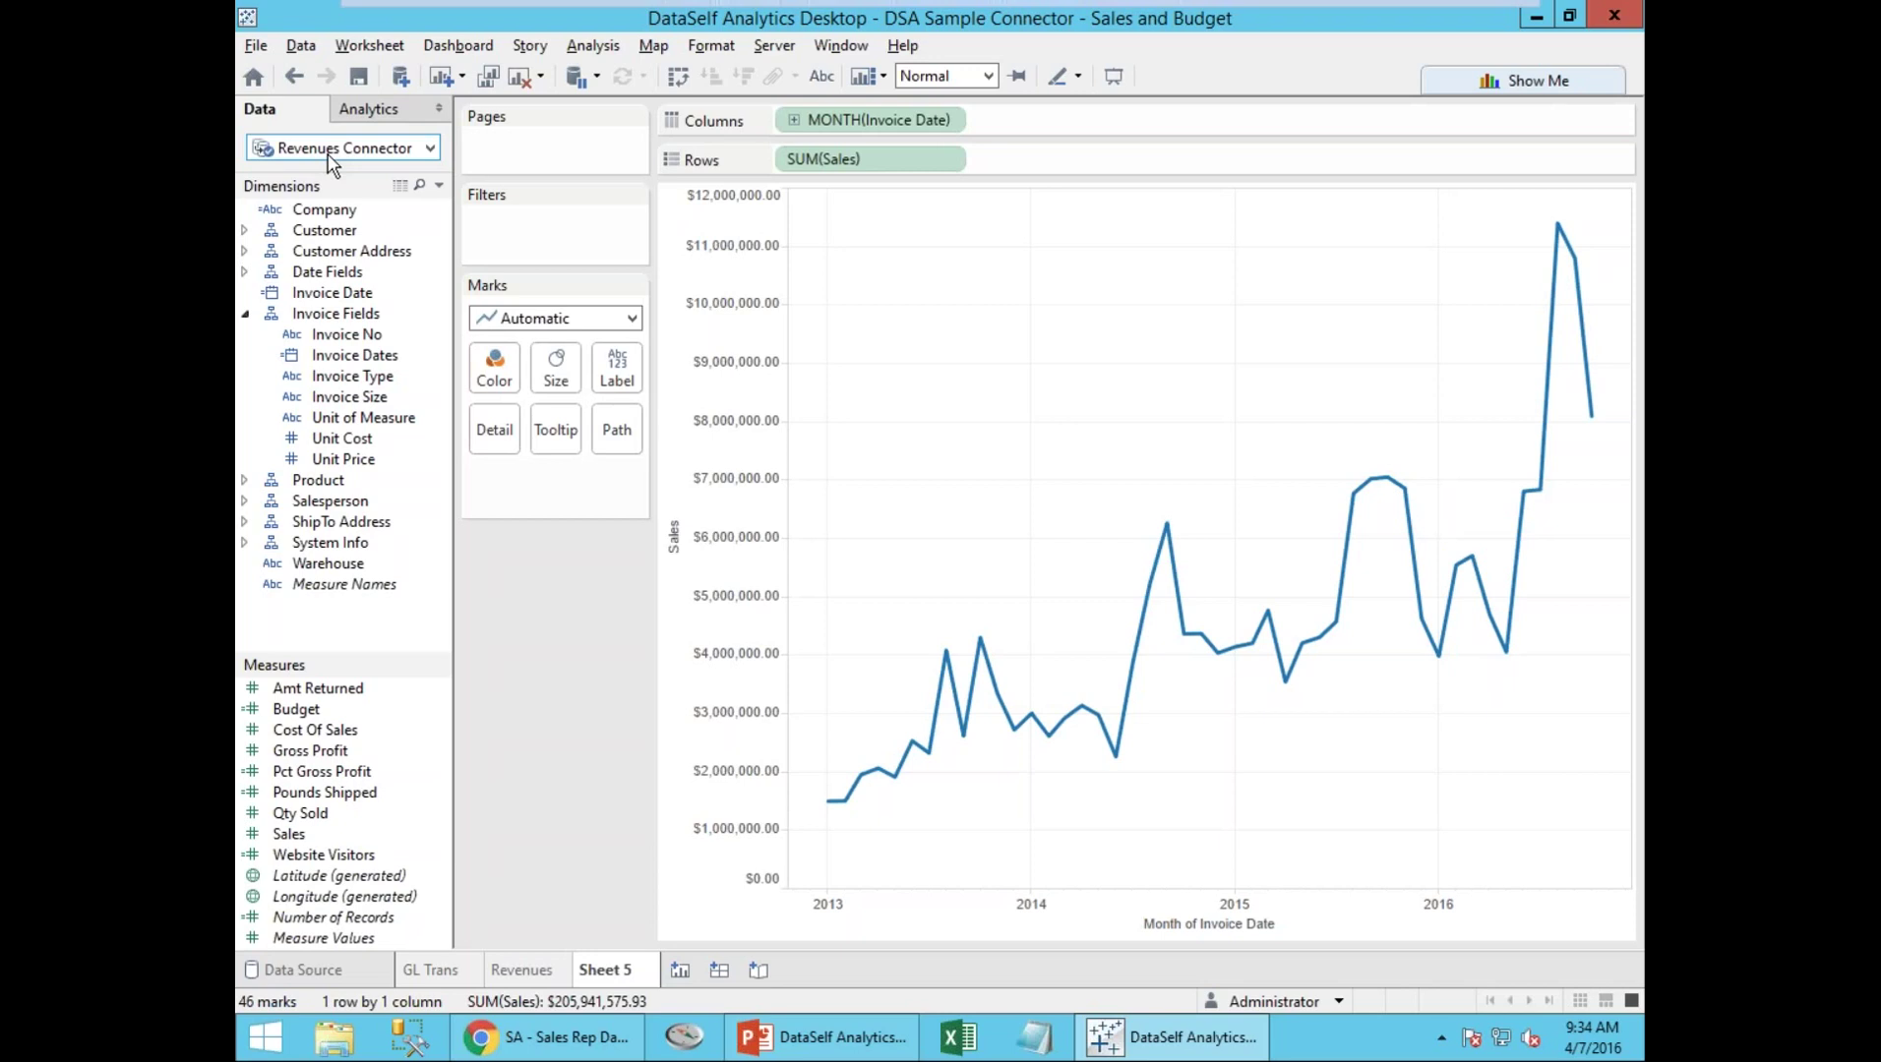
Add Website Visitors to the chart as narrower bars and combine it with the Sales line on a dual axis
click(308, 854)
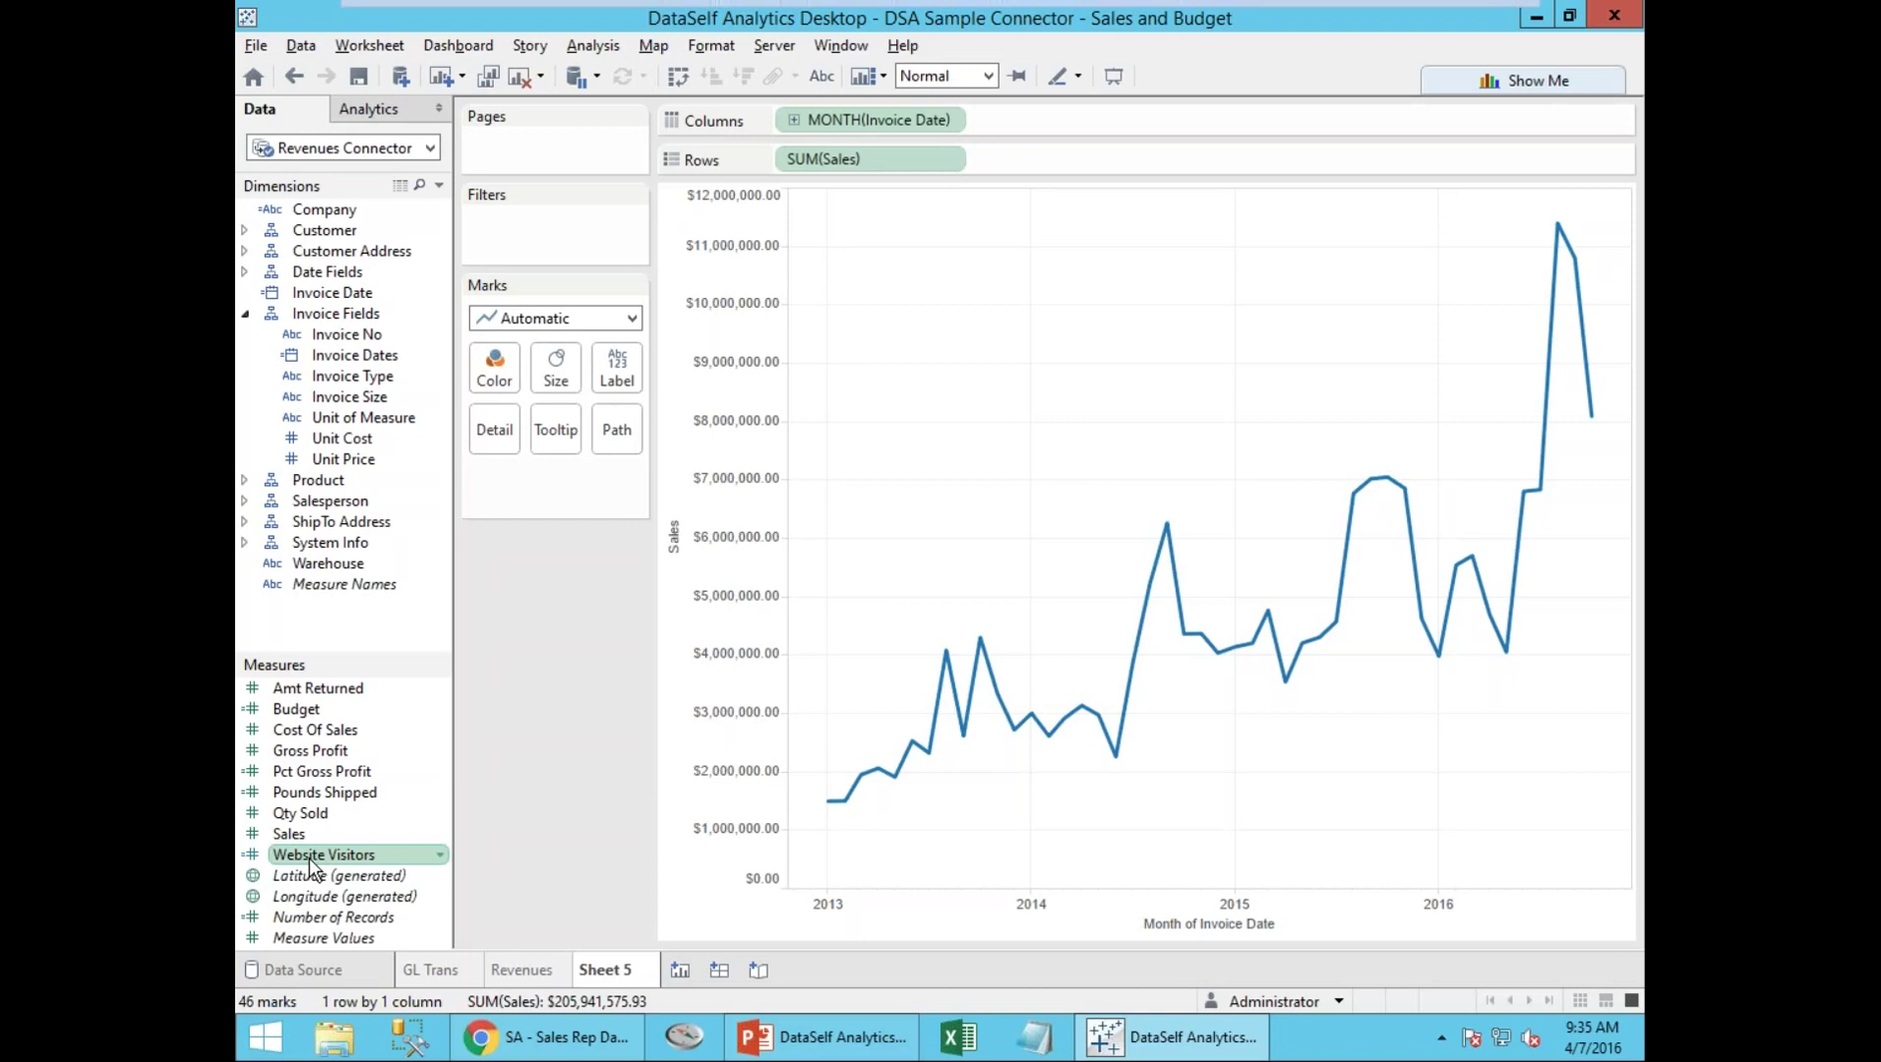
double_click(309, 858)
click(556, 418)
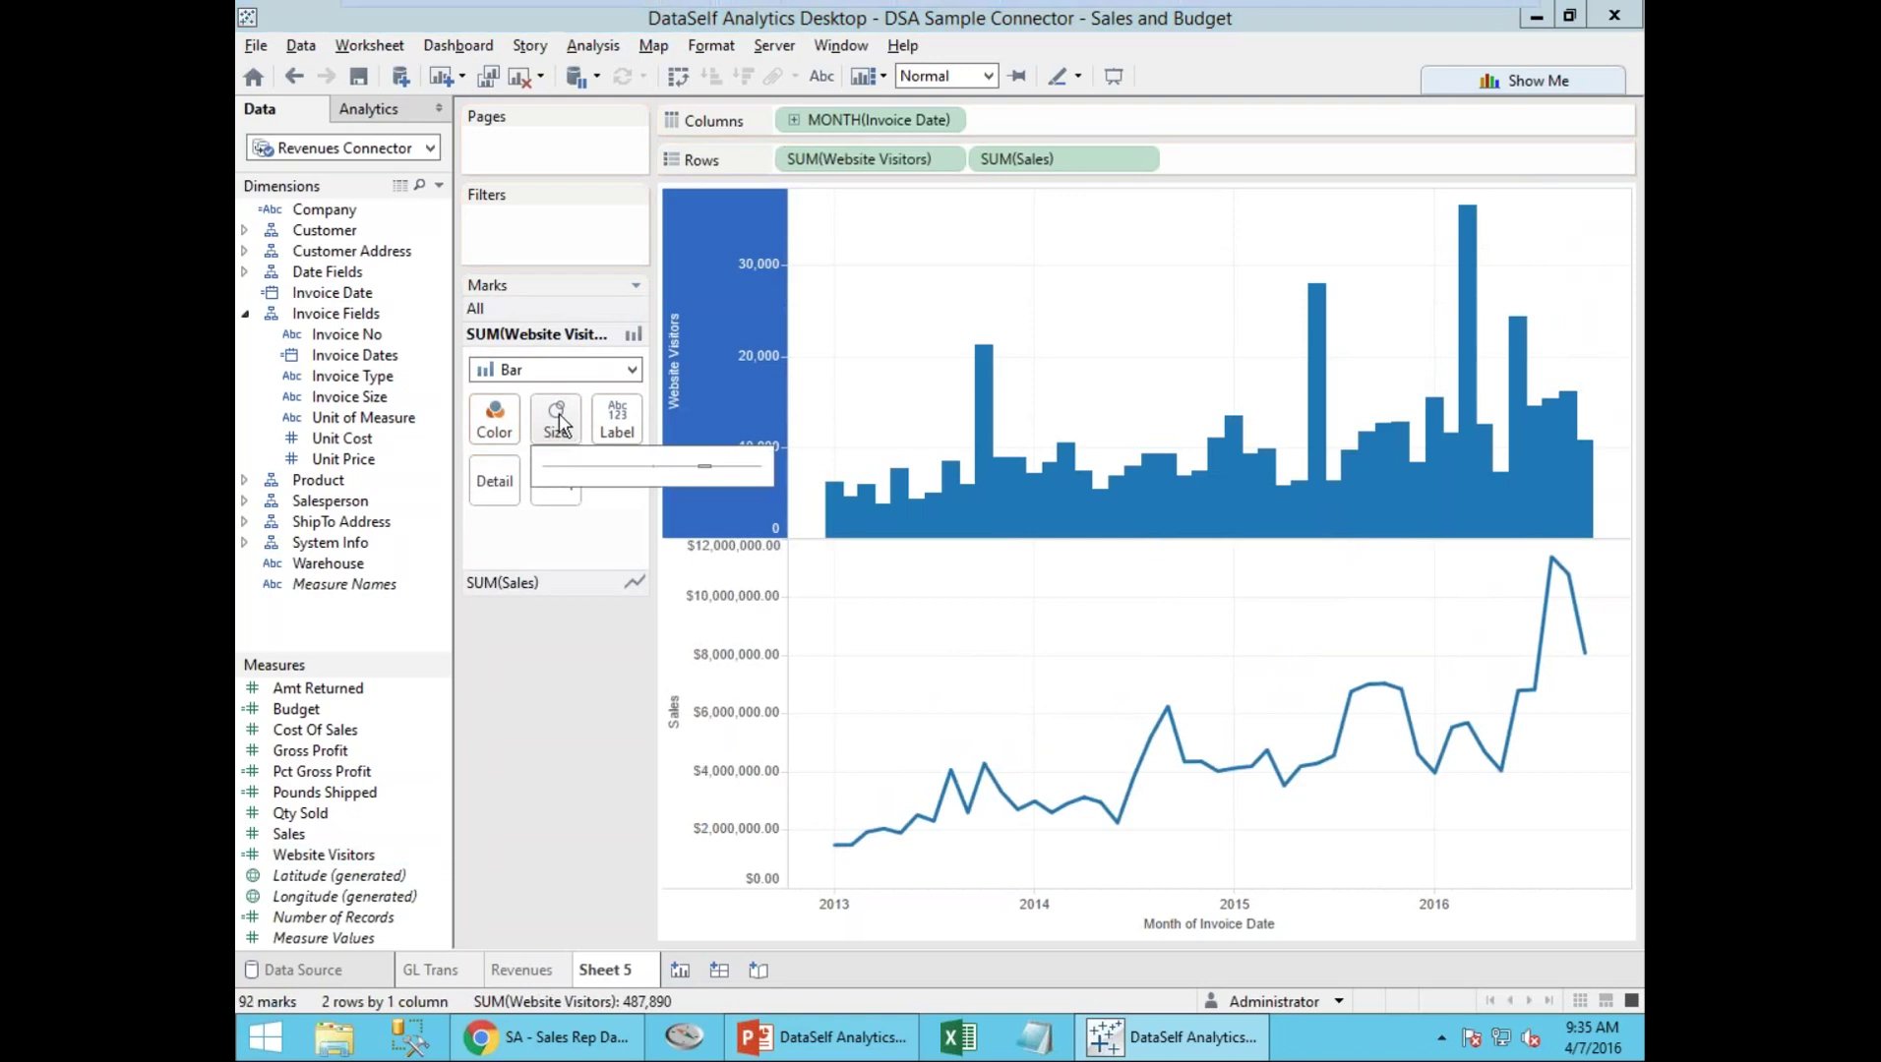
drag(652, 467, 645, 466)
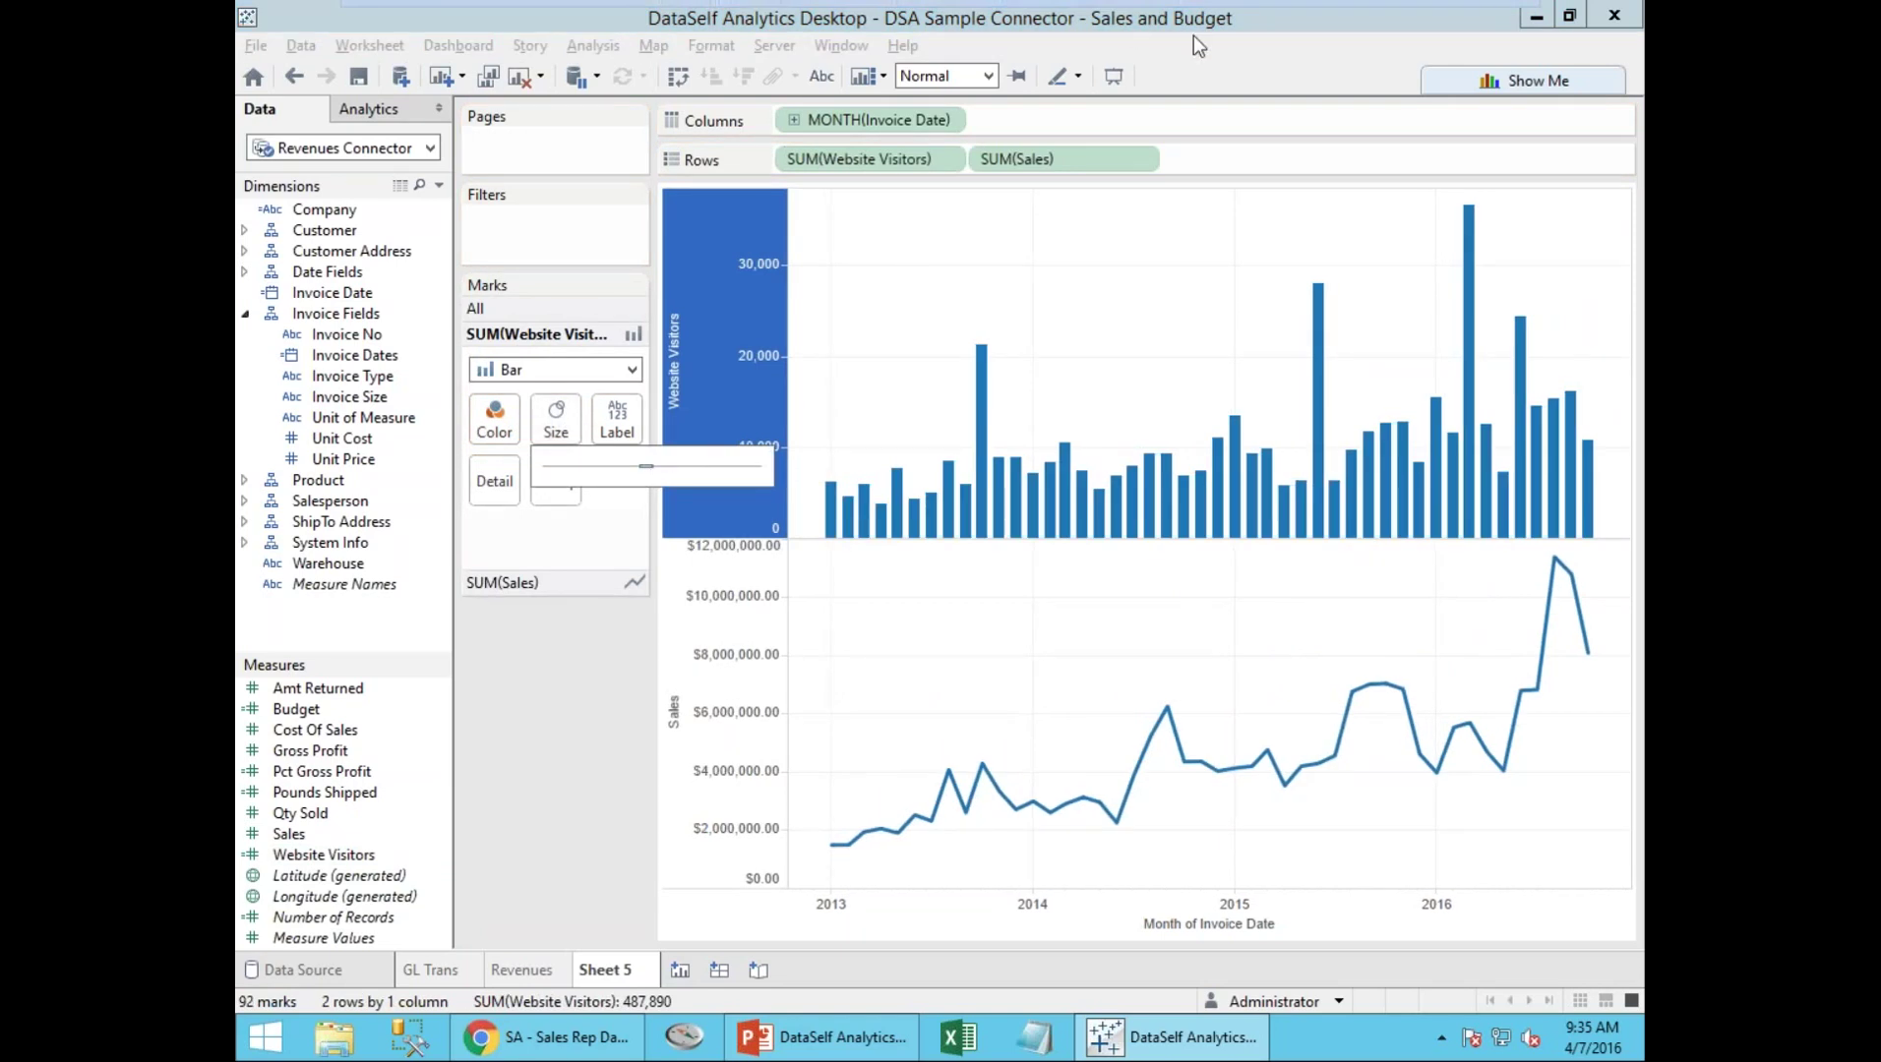
click(1140, 159)
key(Escape)
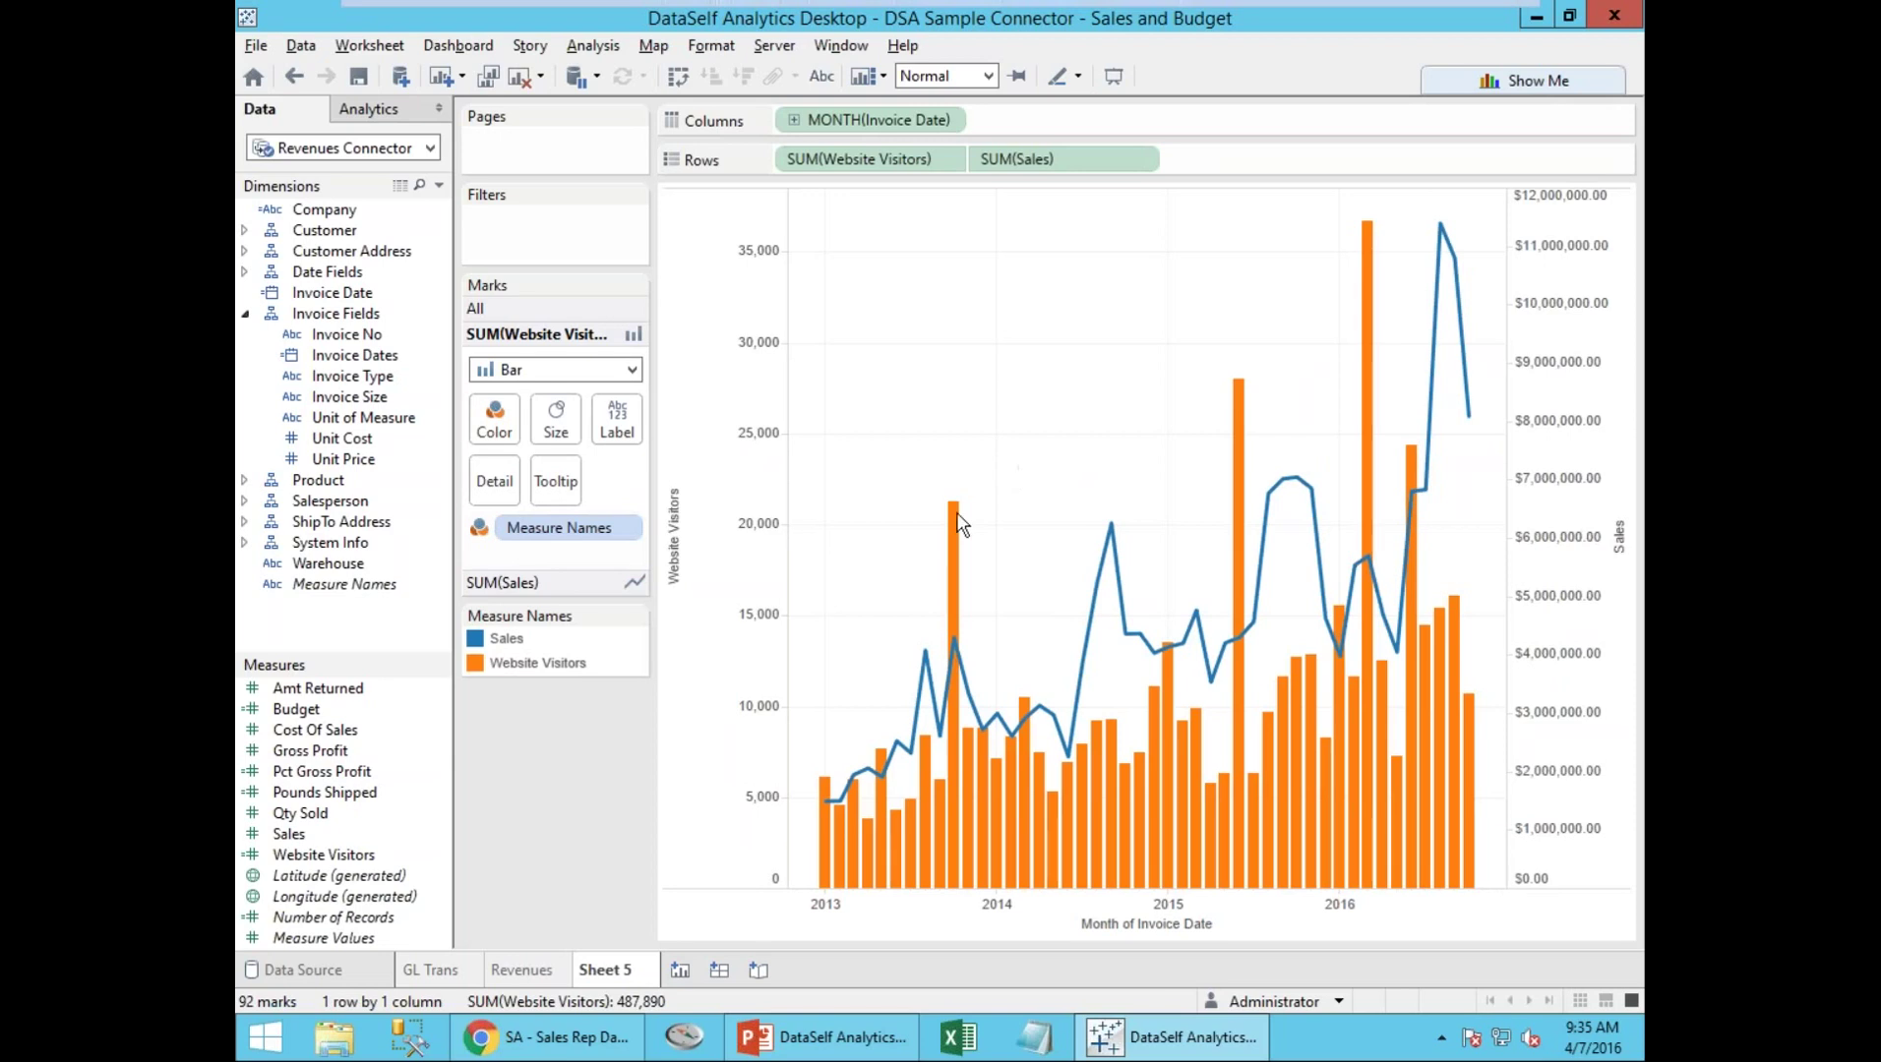
On a new worksheet, create a symbol map of Sales by Cst State and Invoice Size, and enlarge its pie marks
click(680, 970)
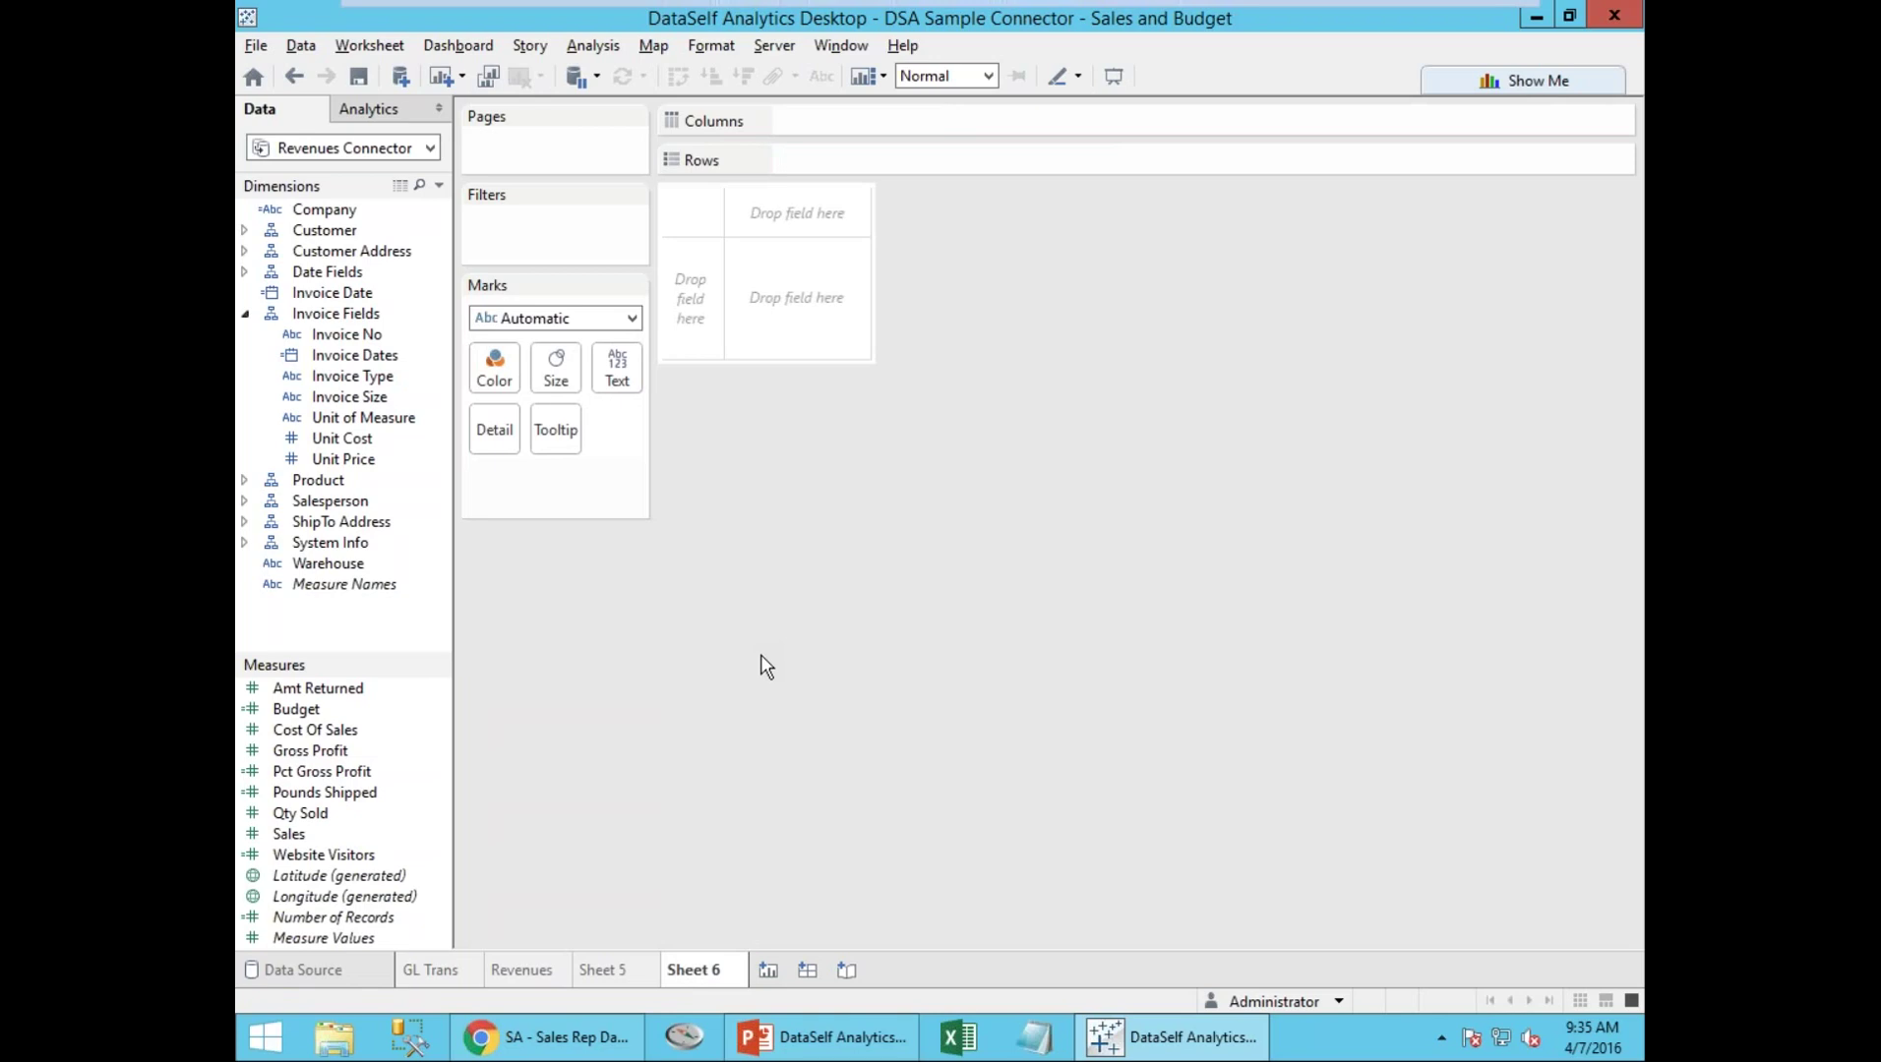
click(244, 252)
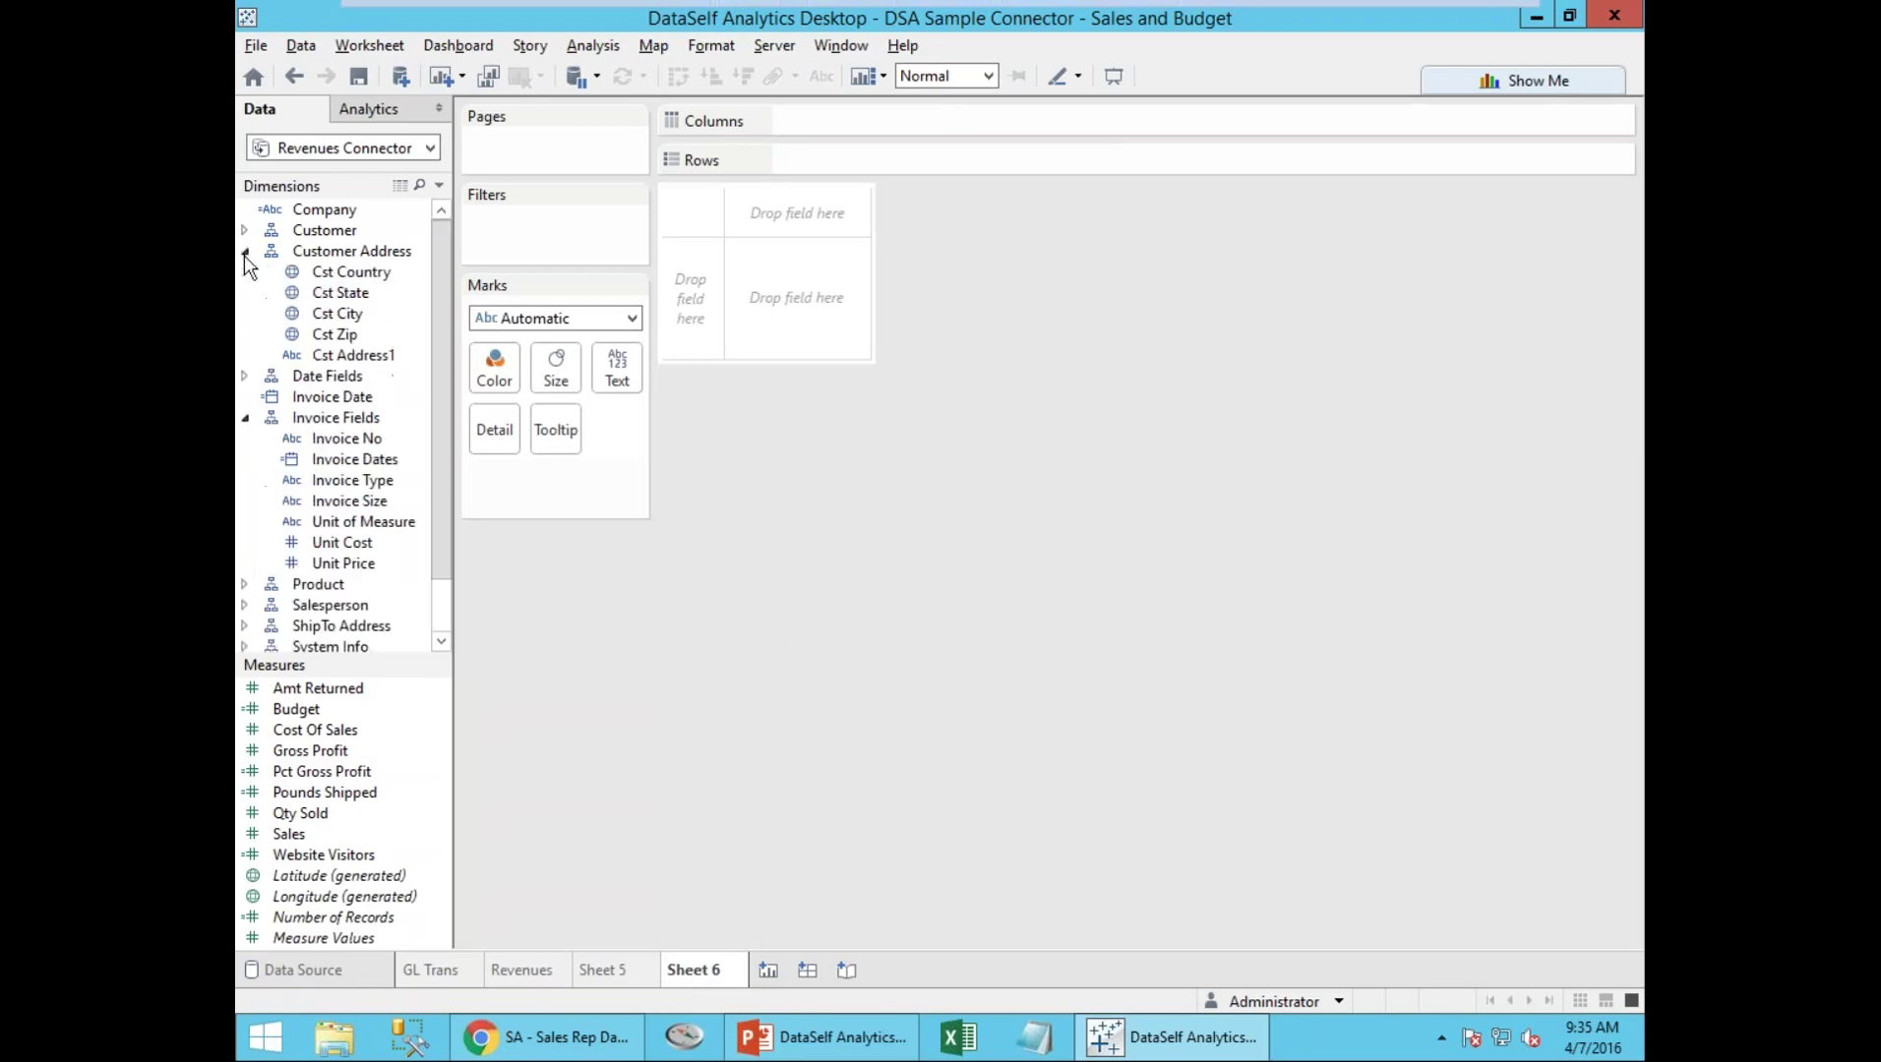
click(360, 294)
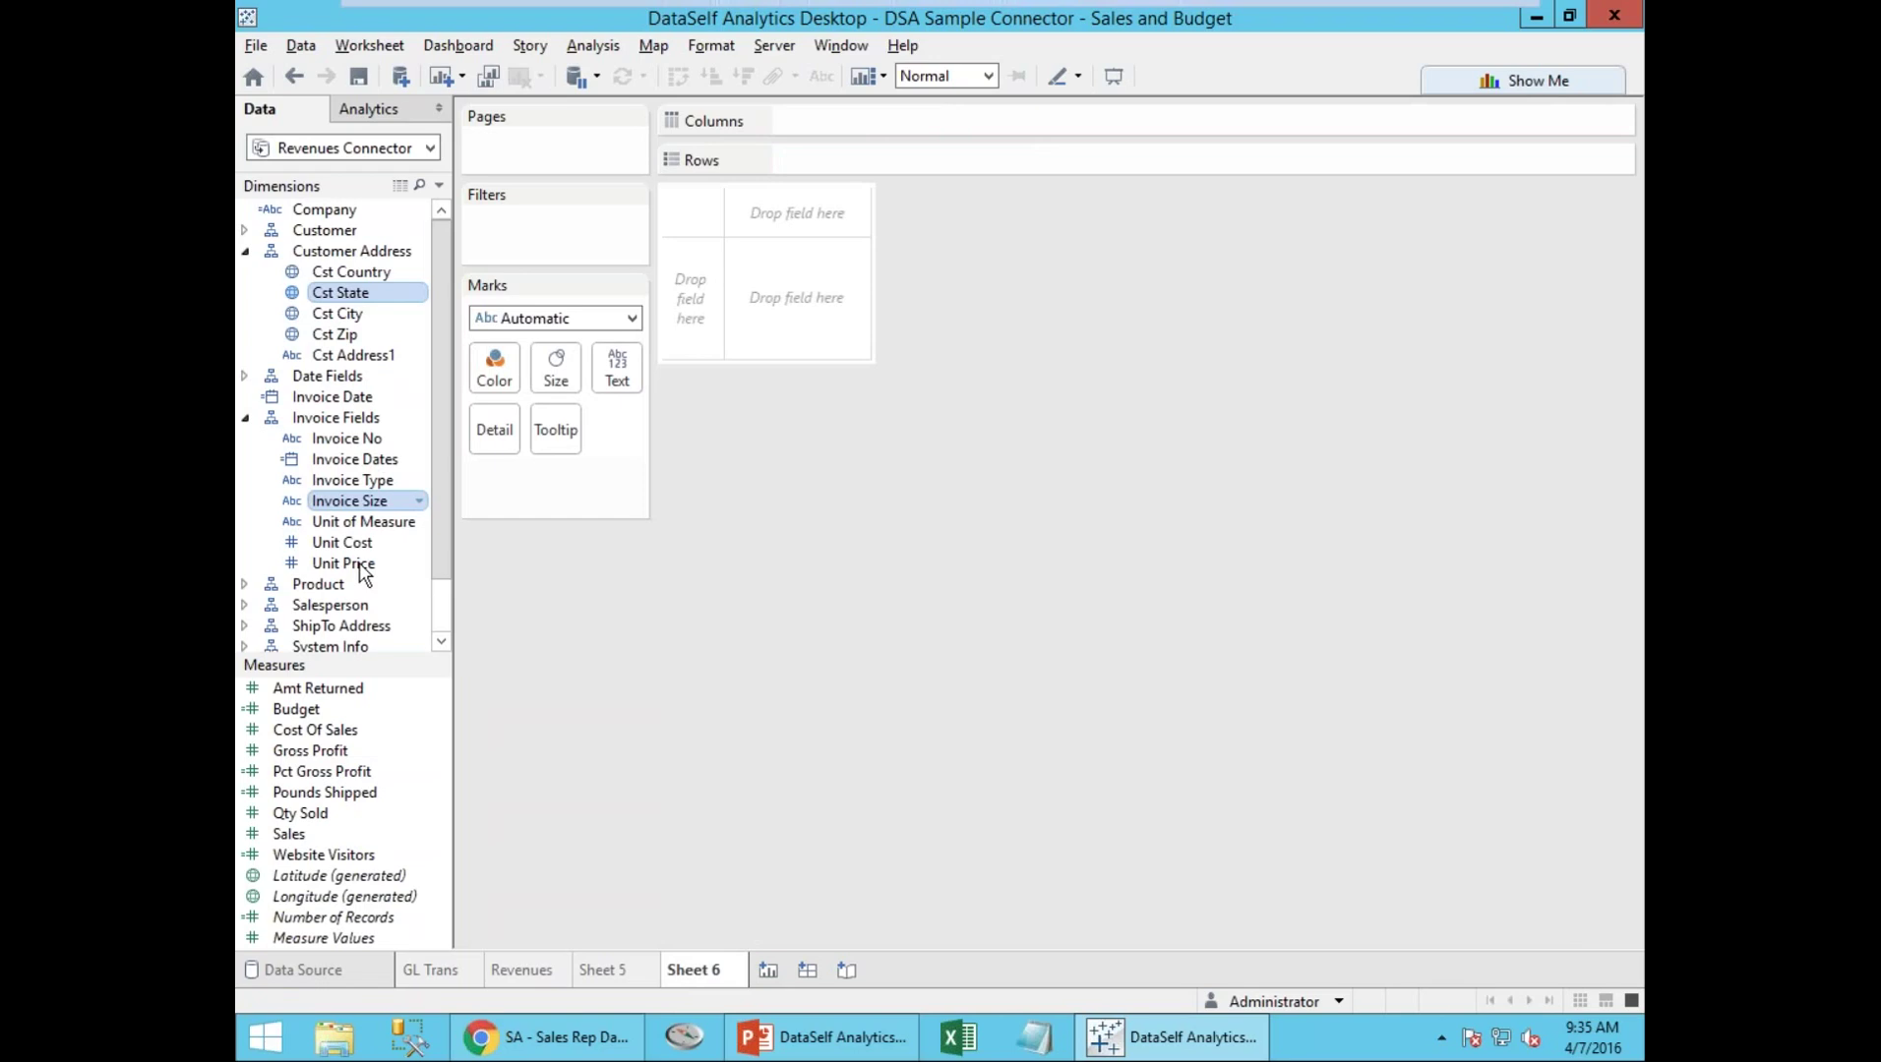
ctrl+click(289, 833)
click(1456, 81)
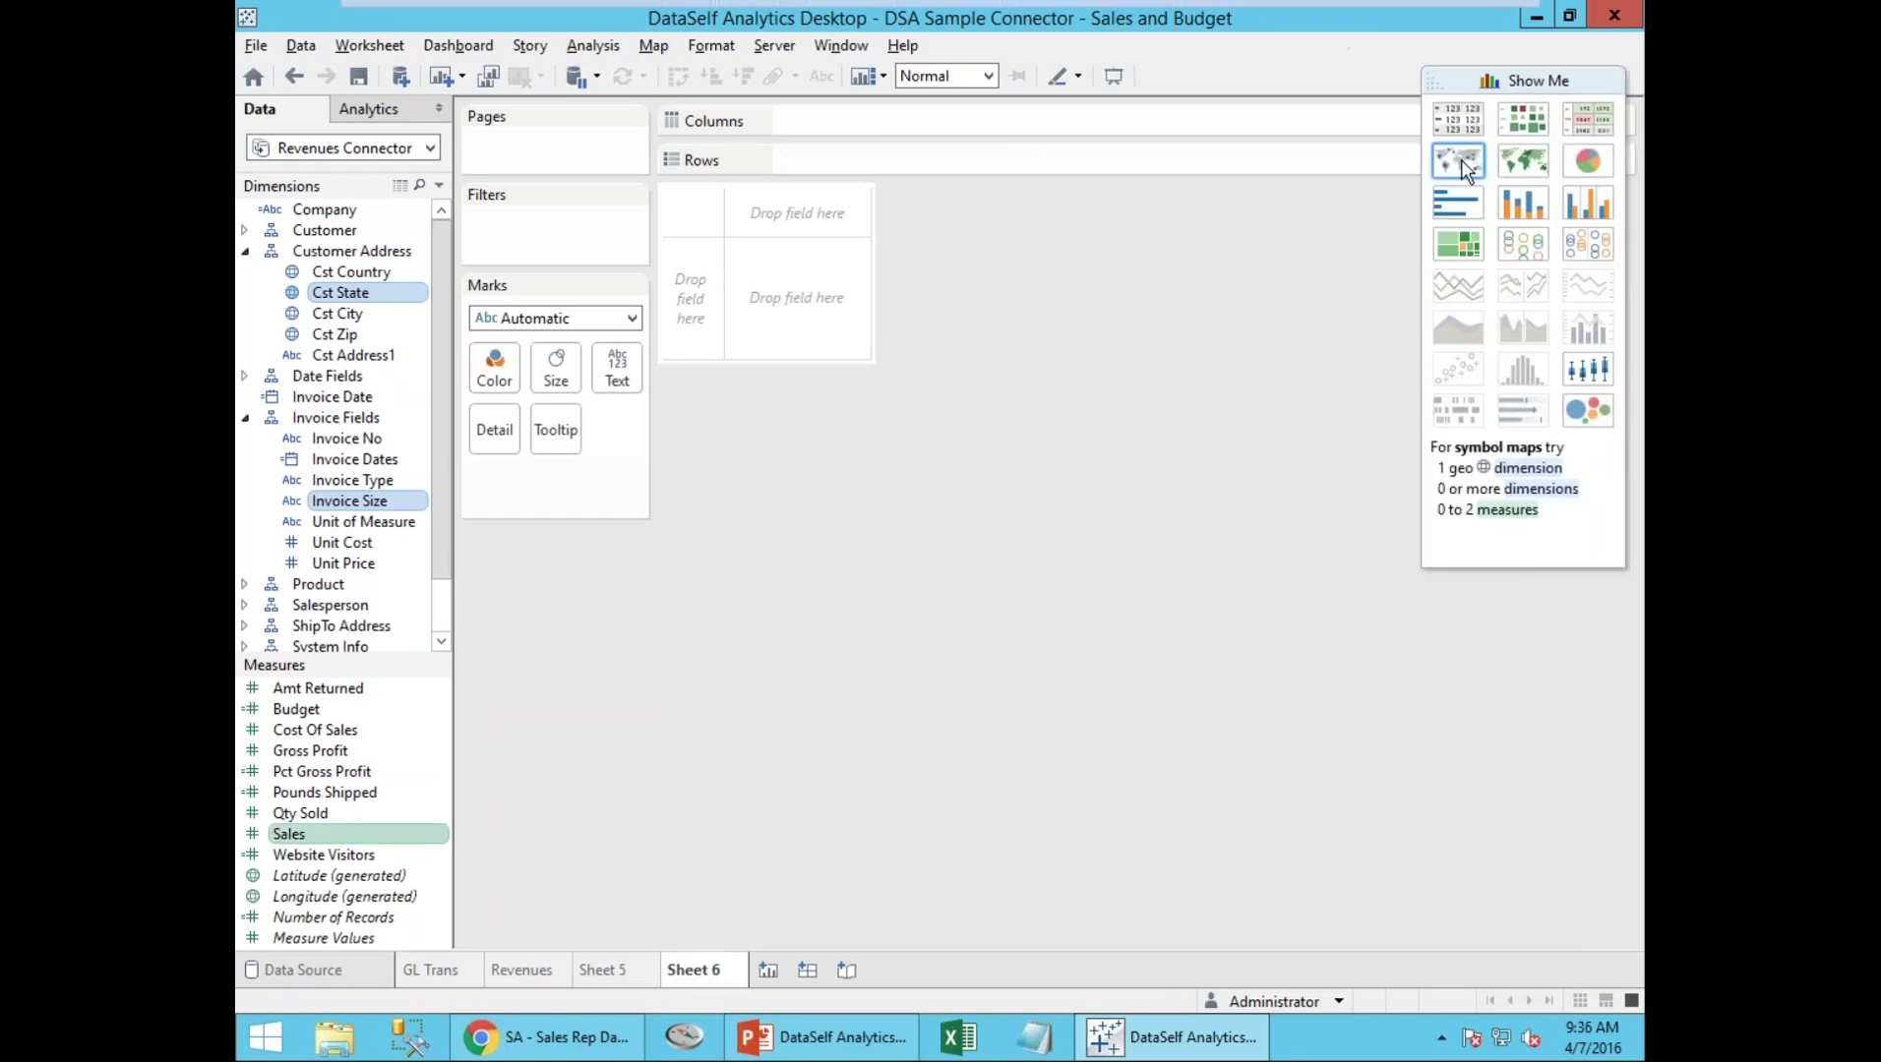
click(1461, 158)
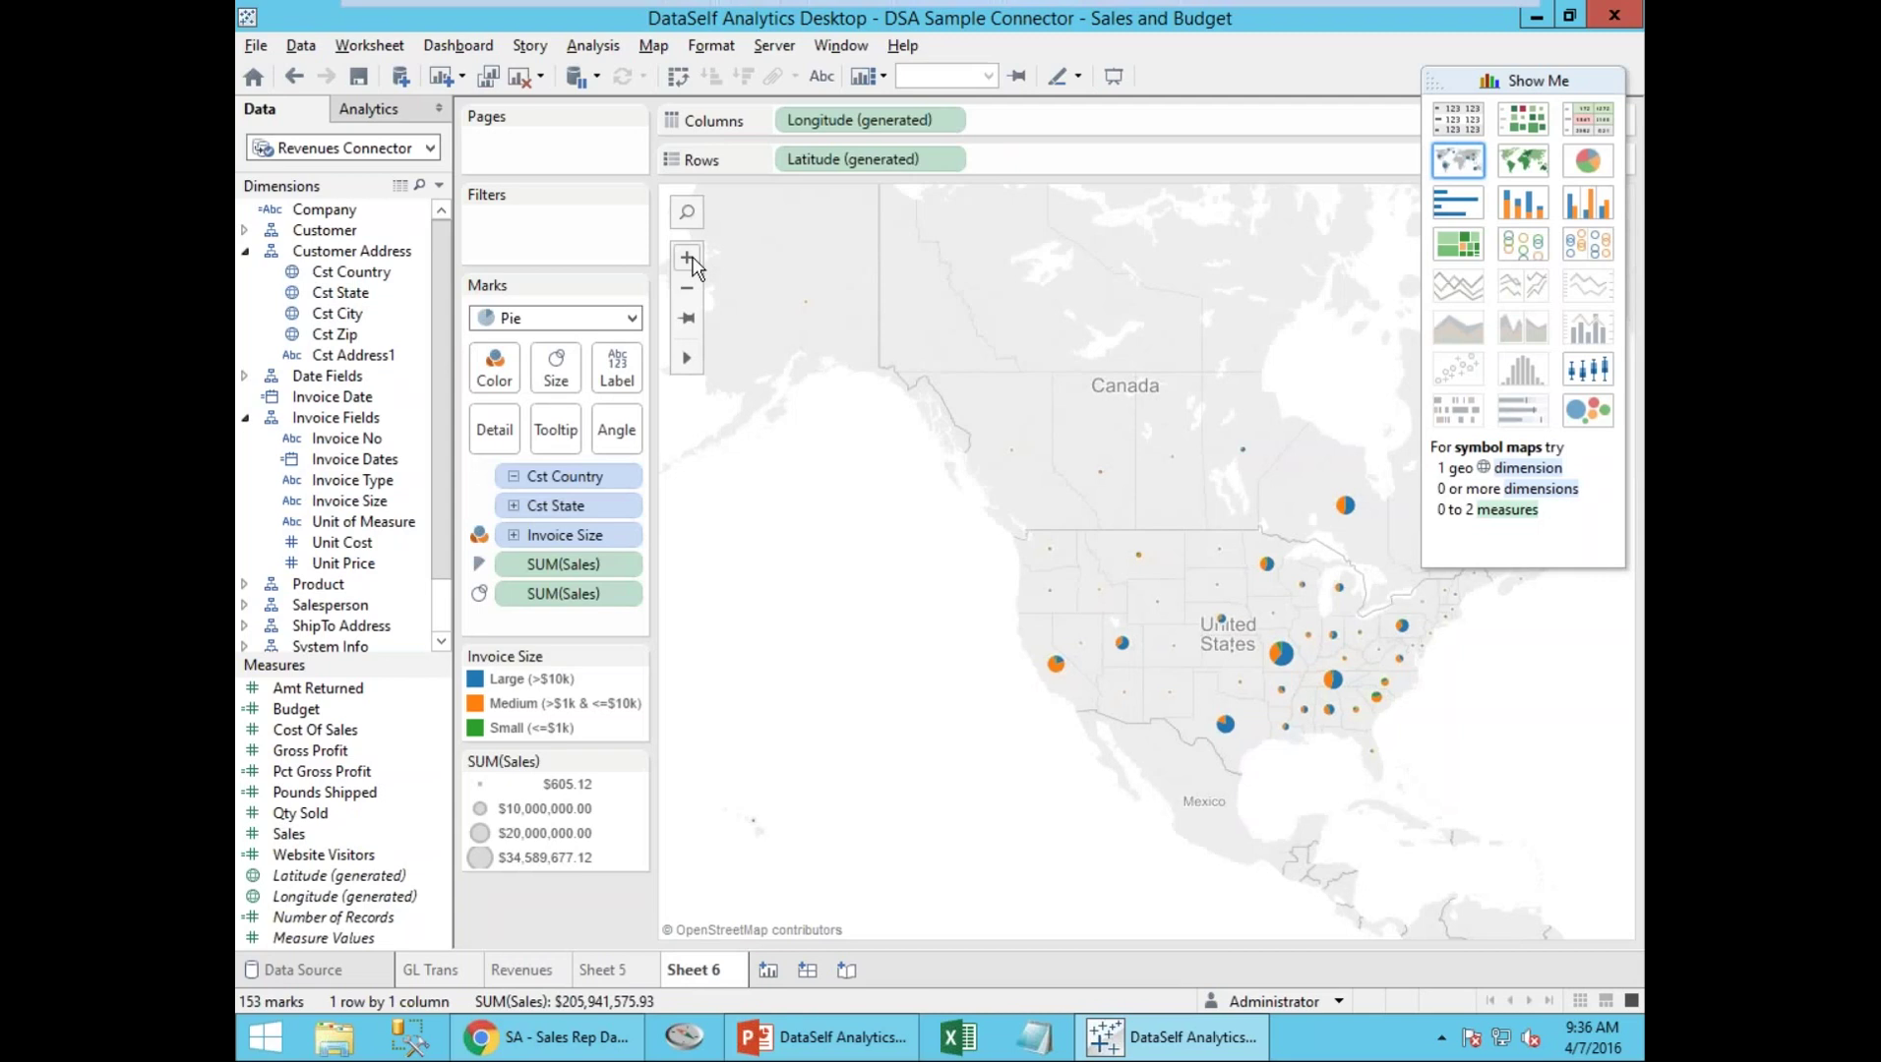
click(686, 258)
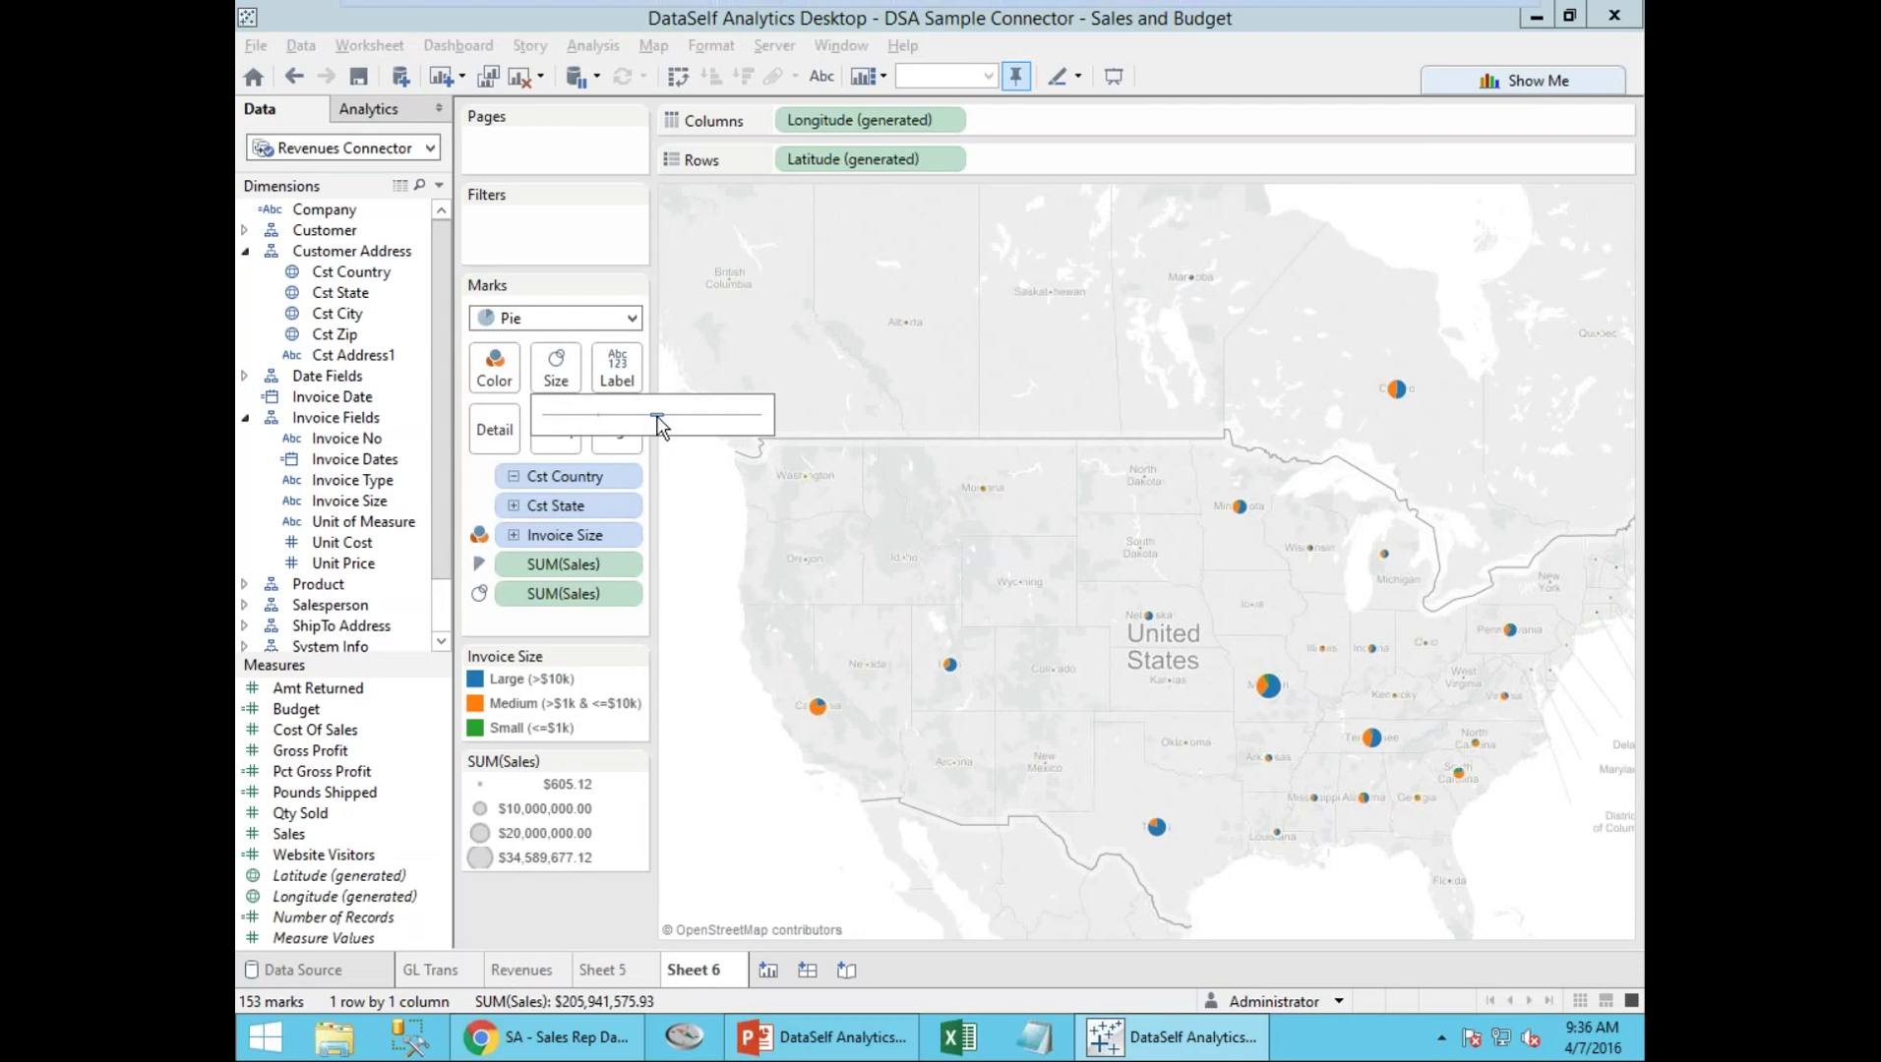
click(657, 417)
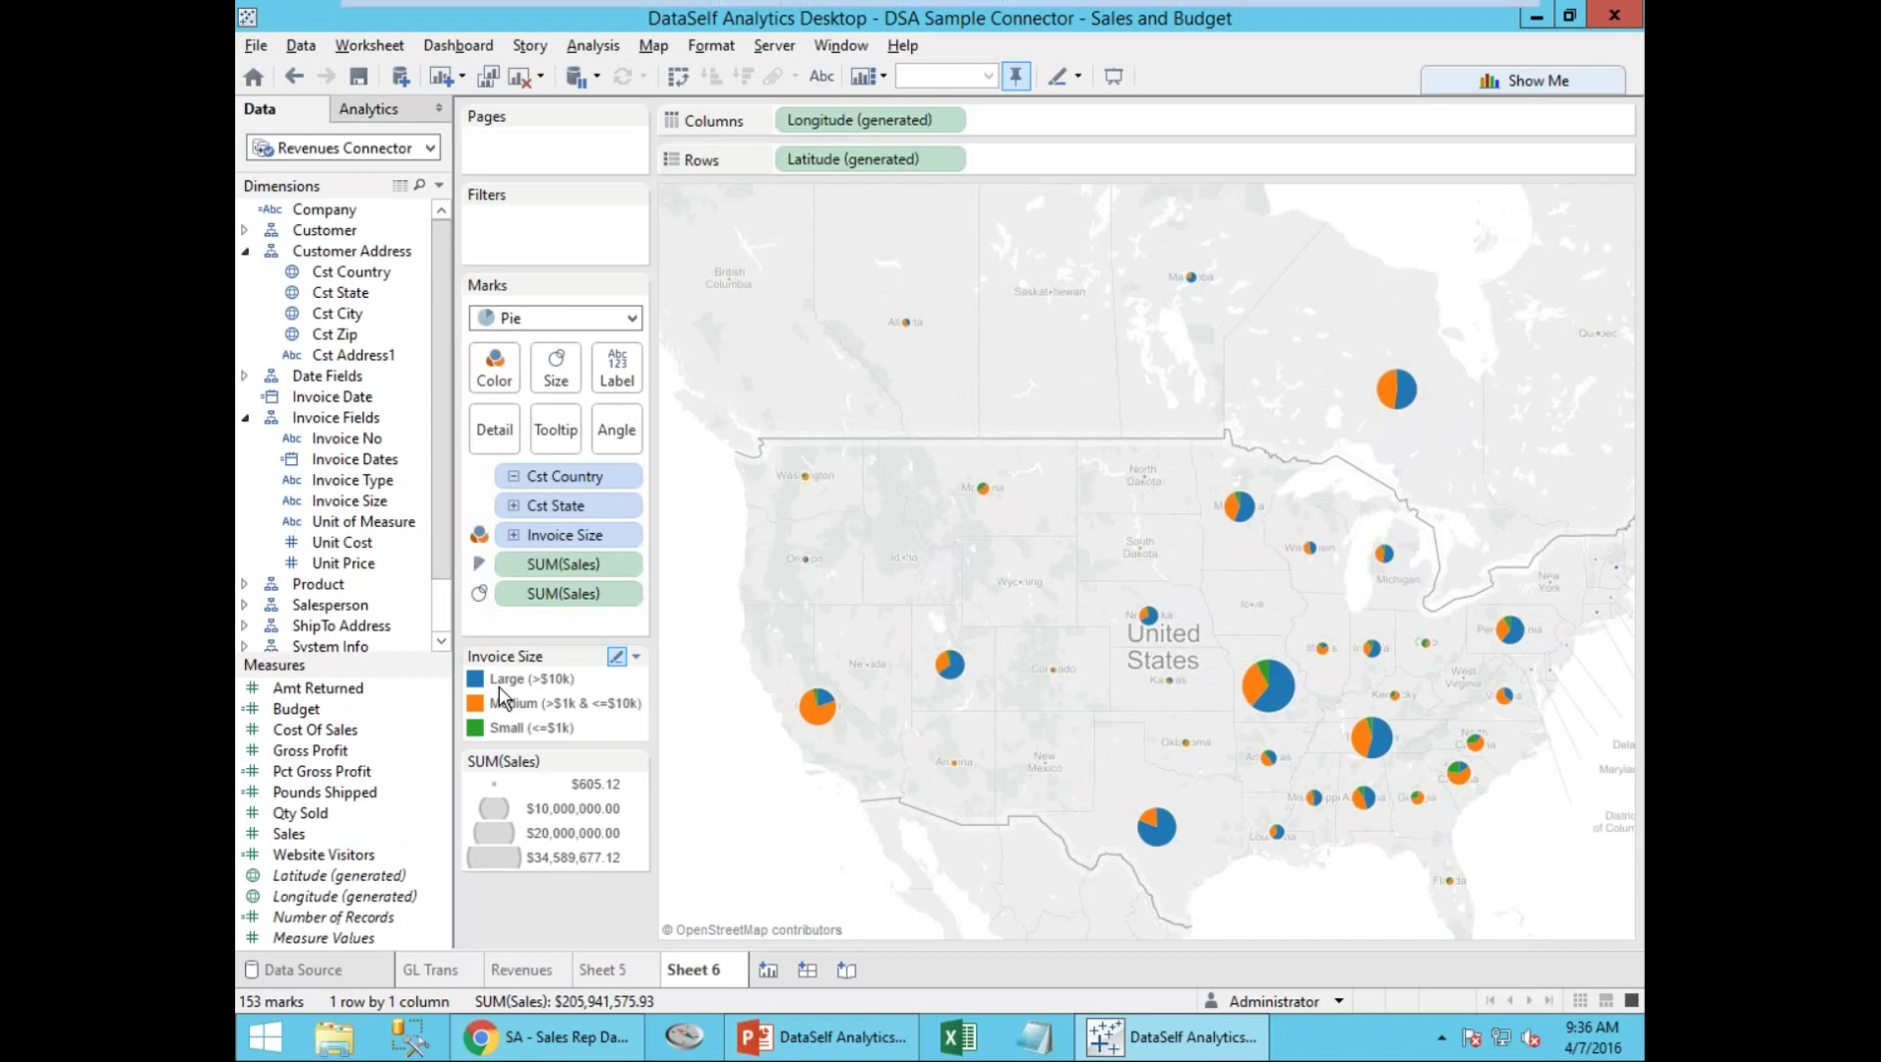
Combine the Sheet 6 map, the Sheet 5 chart and the Revenues table in a new dashboard, with the map above the other two
click(499, 686)
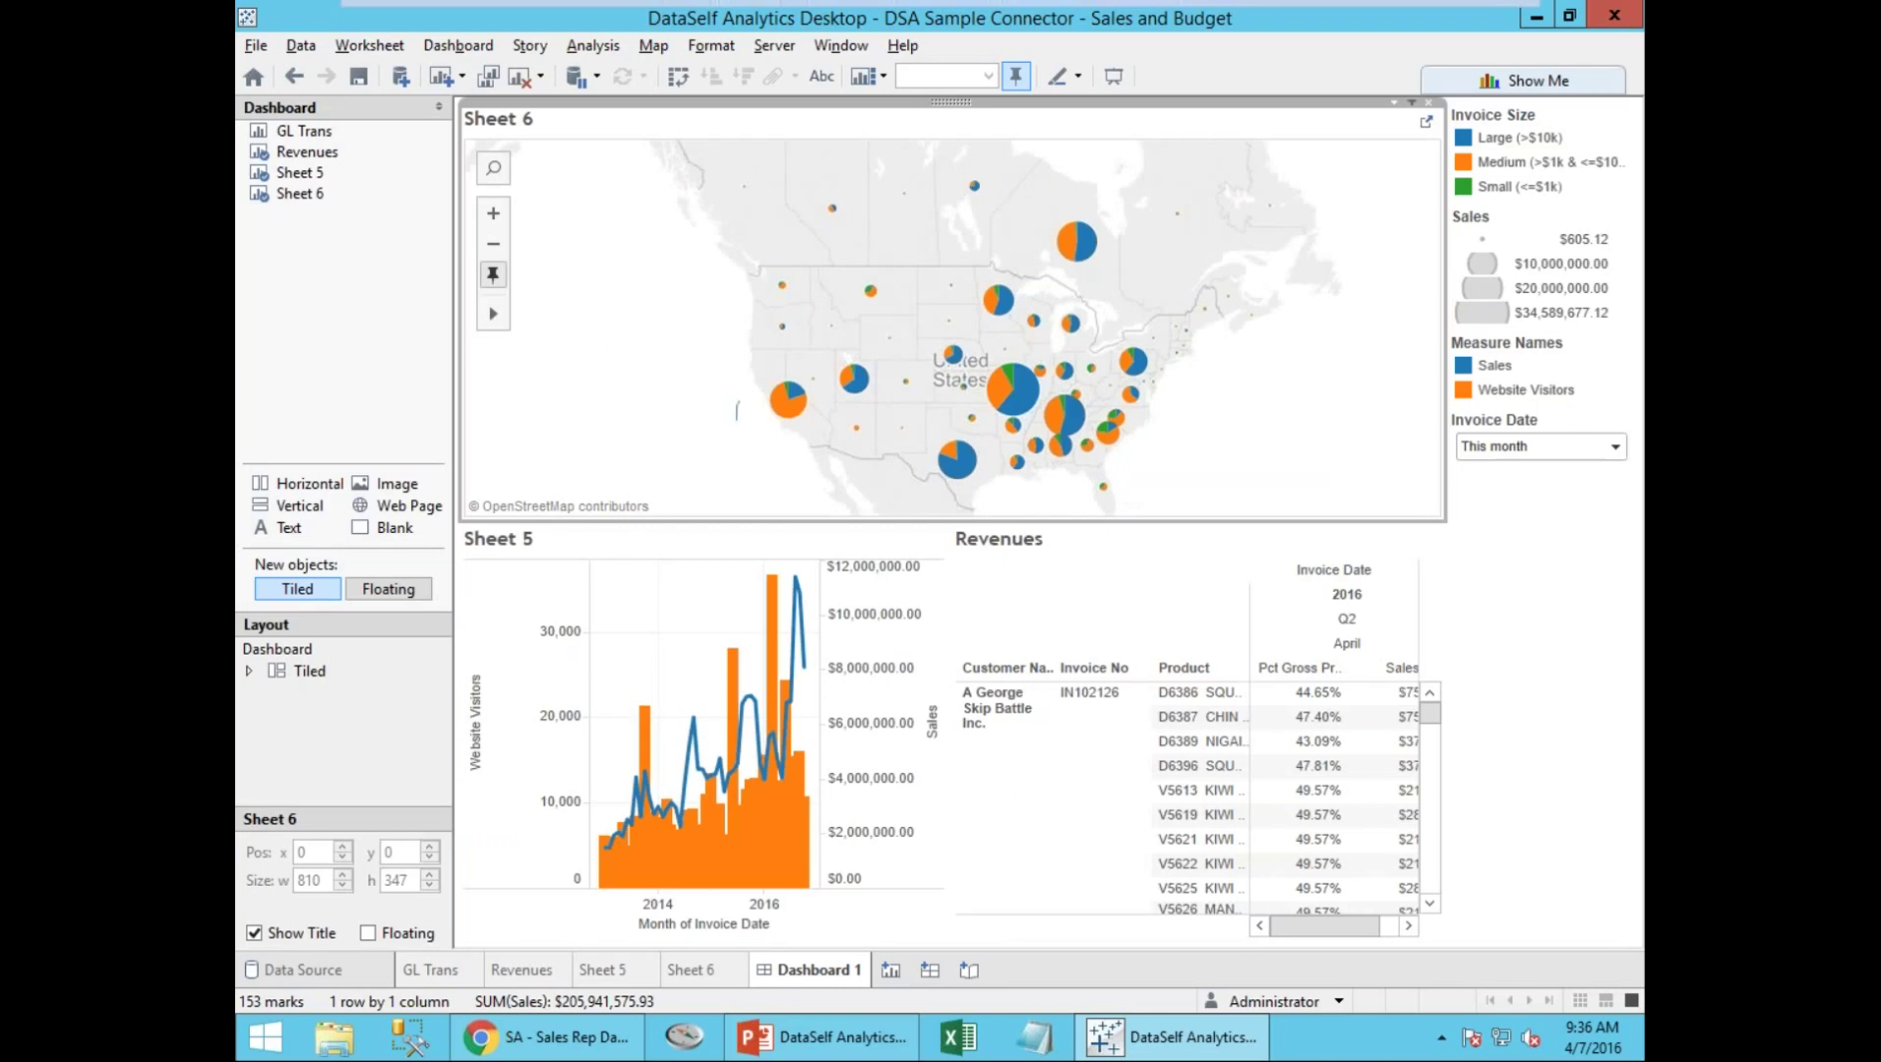
drag(739, 399, 781, 370)
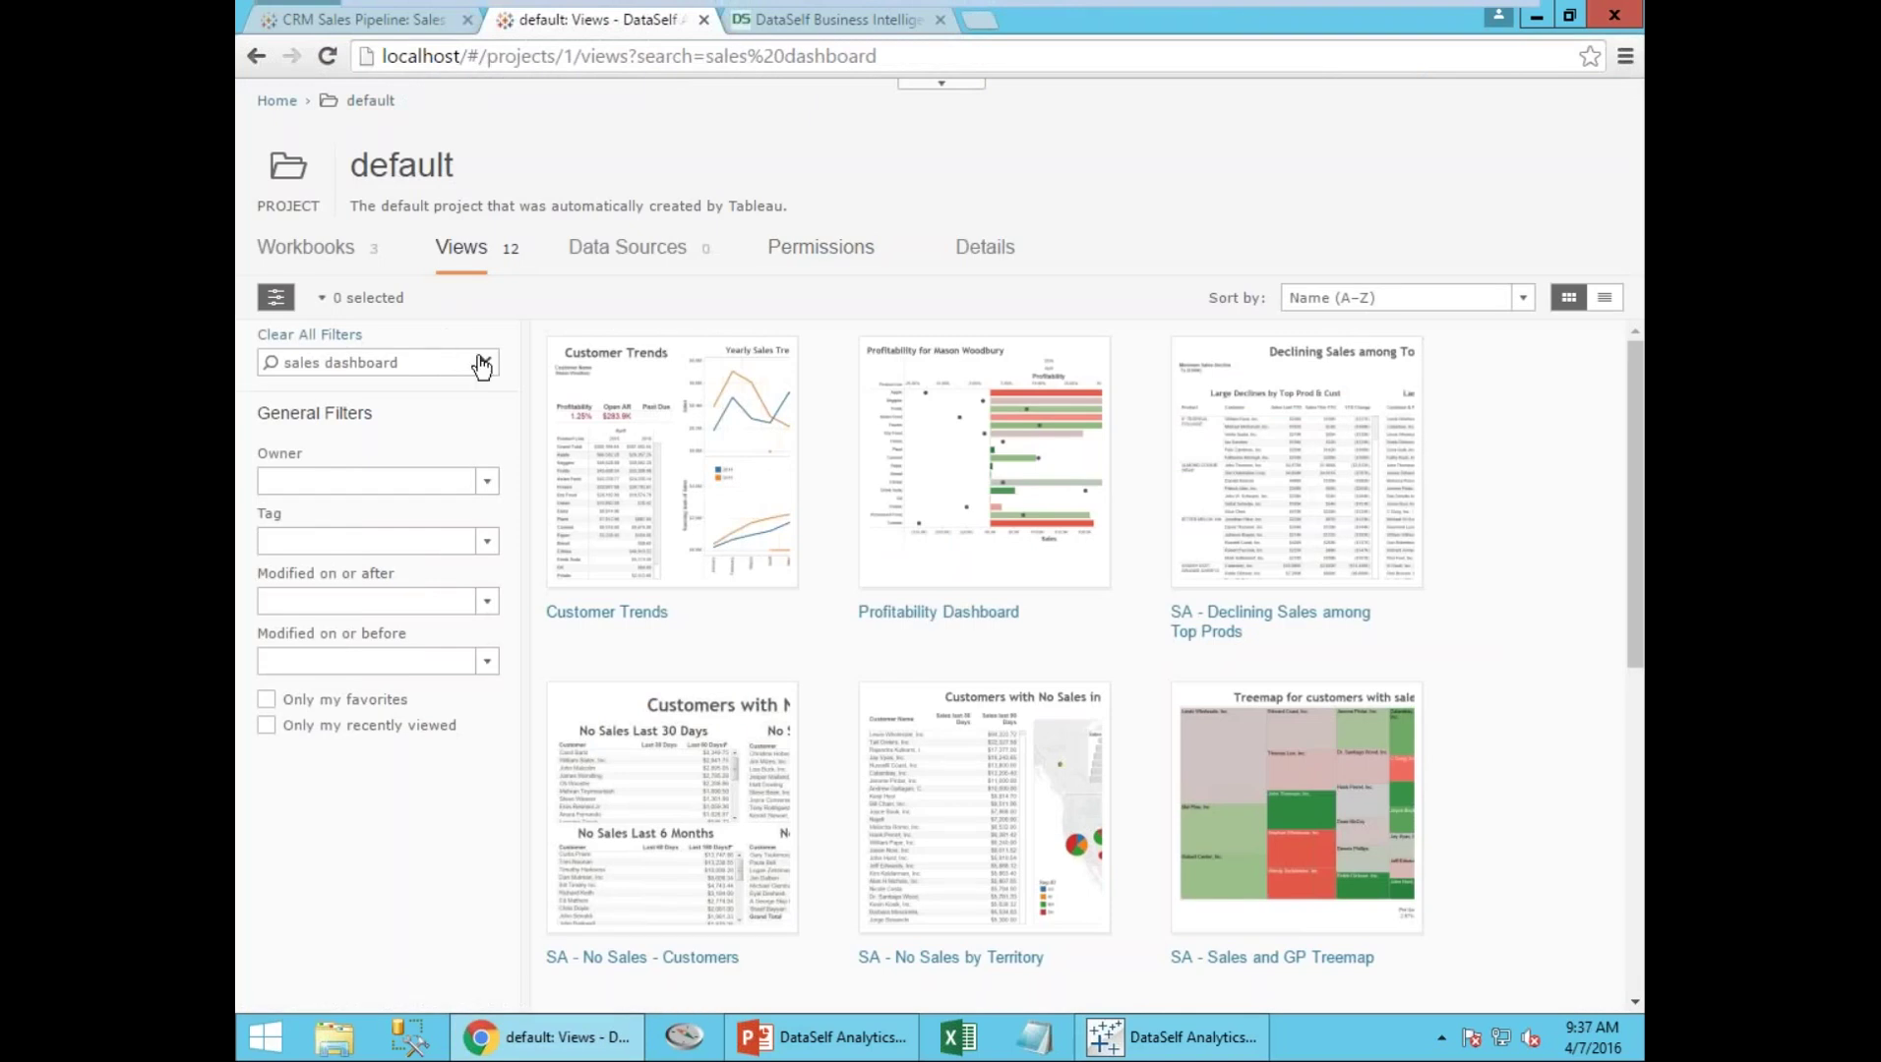
In the browser, search the project's views for "top customer" and open "SA - Top customers by sales change since last YTD"
click(481, 364)
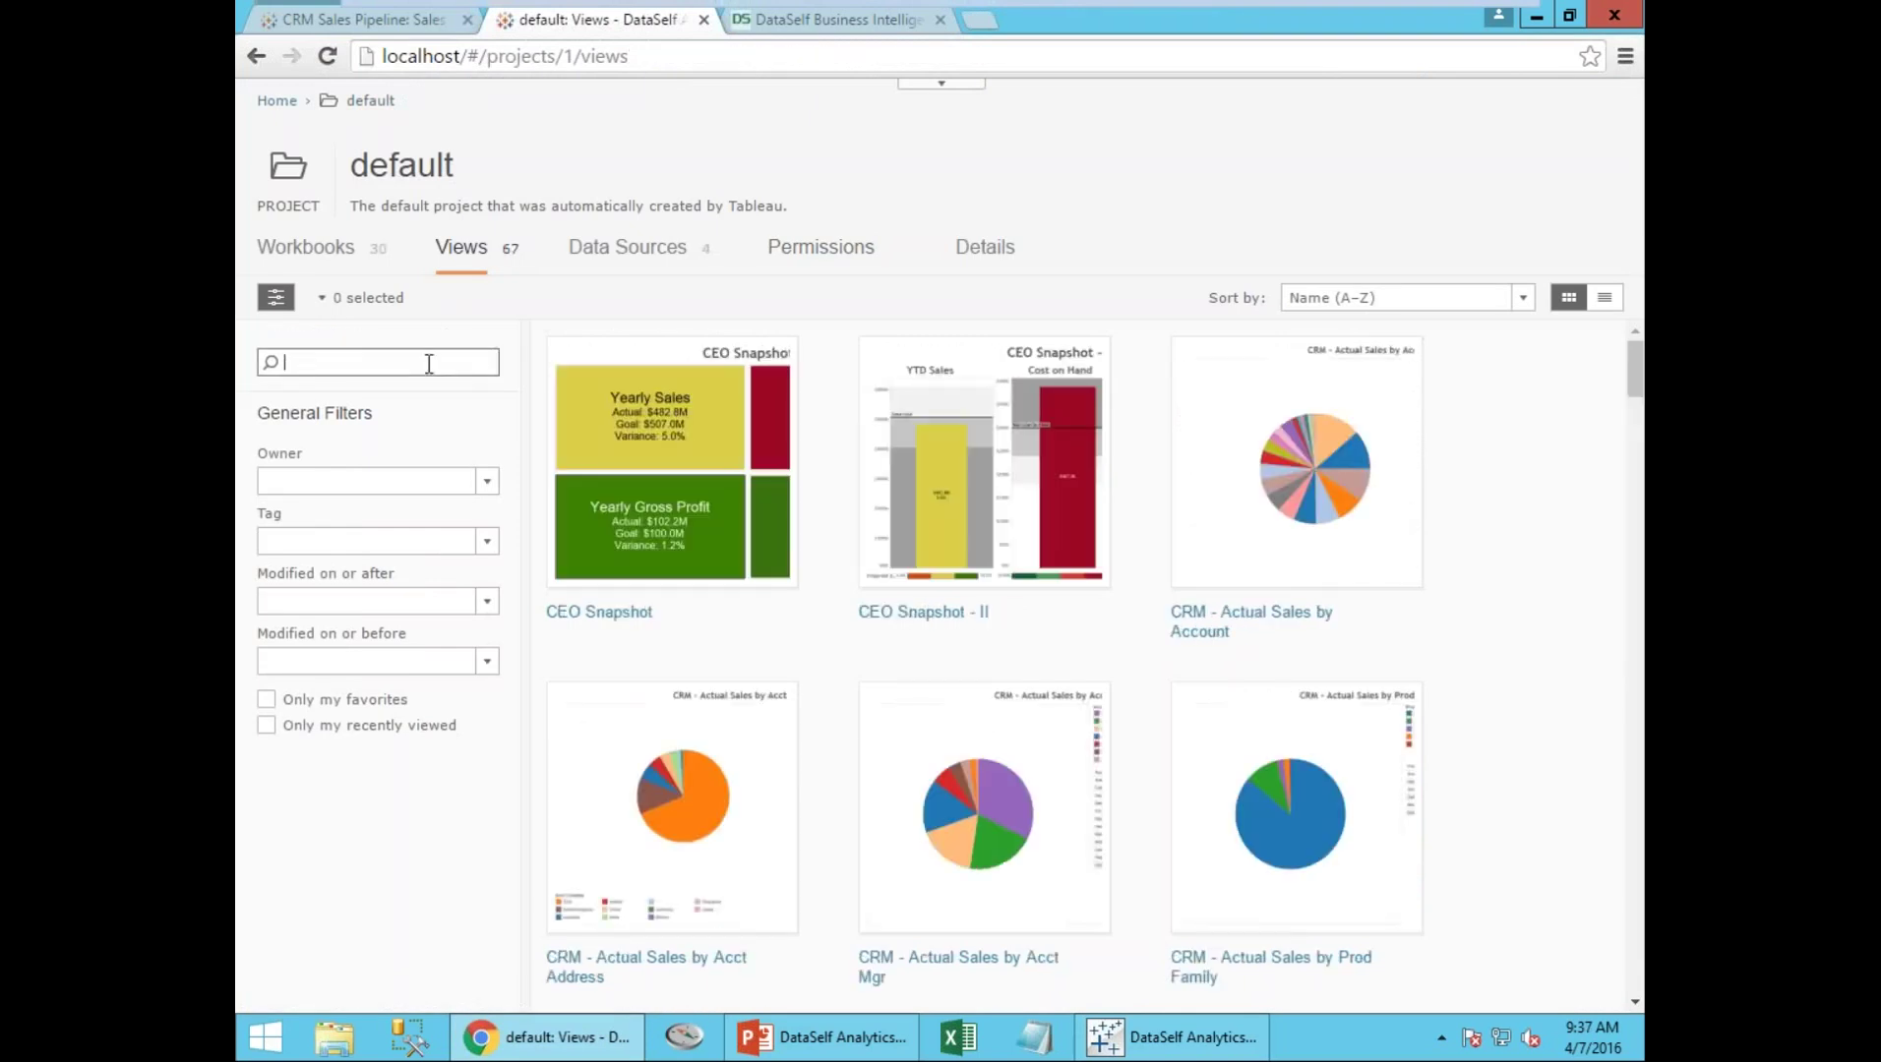
text(top customer)
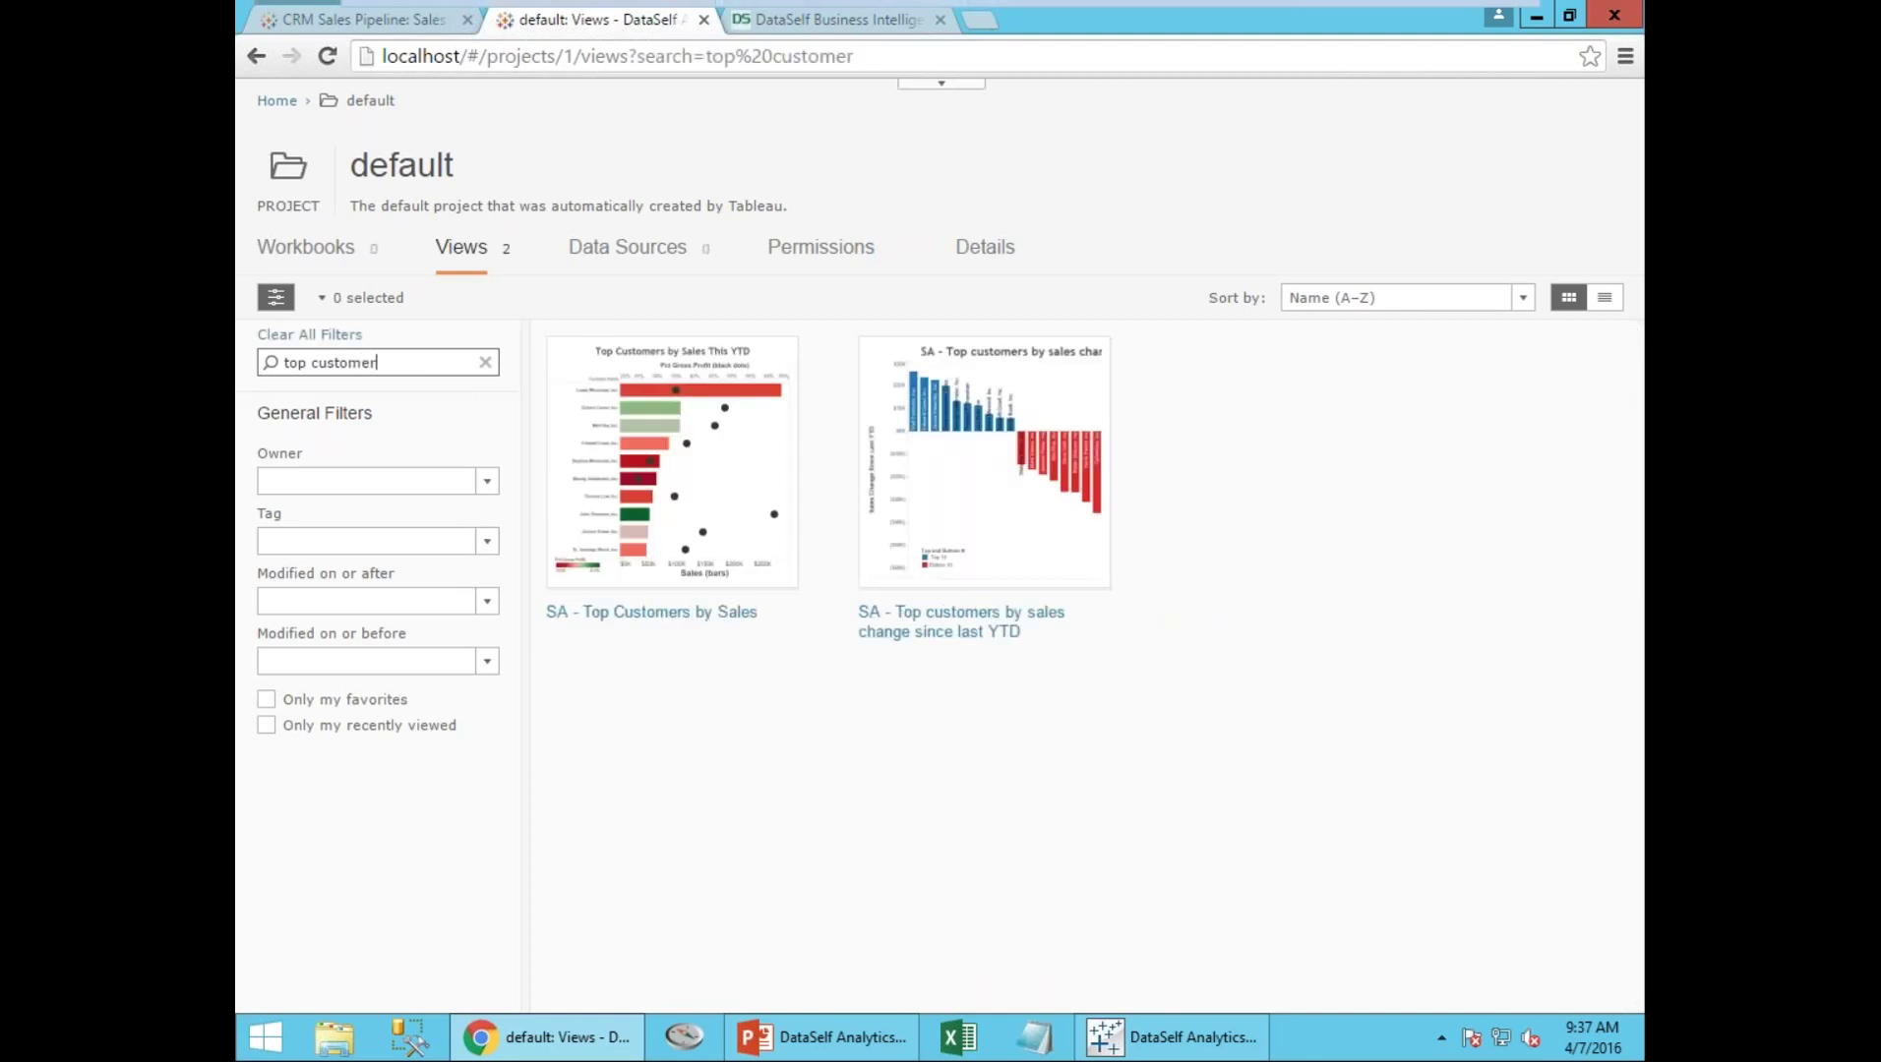
click(983, 462)
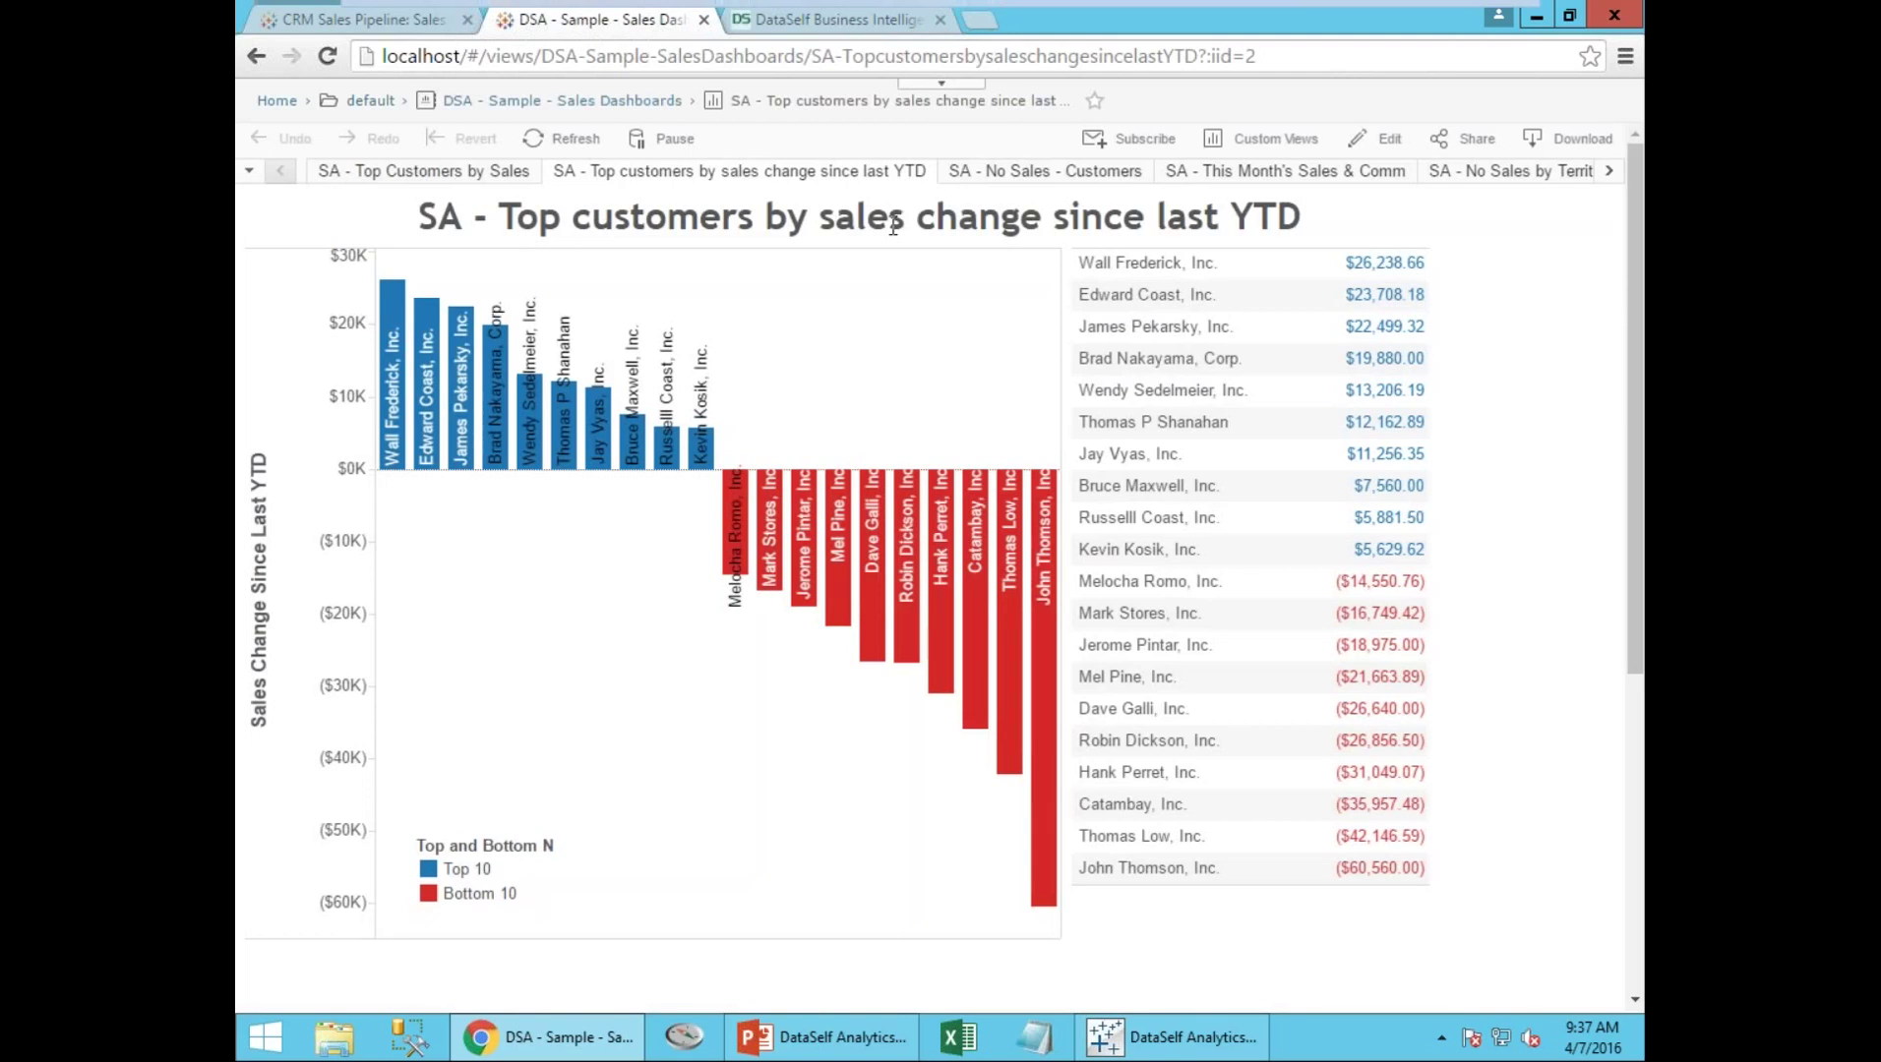
Open the subscription options for the sales change view
mouse_move(716, 455)
click(1131, 138)
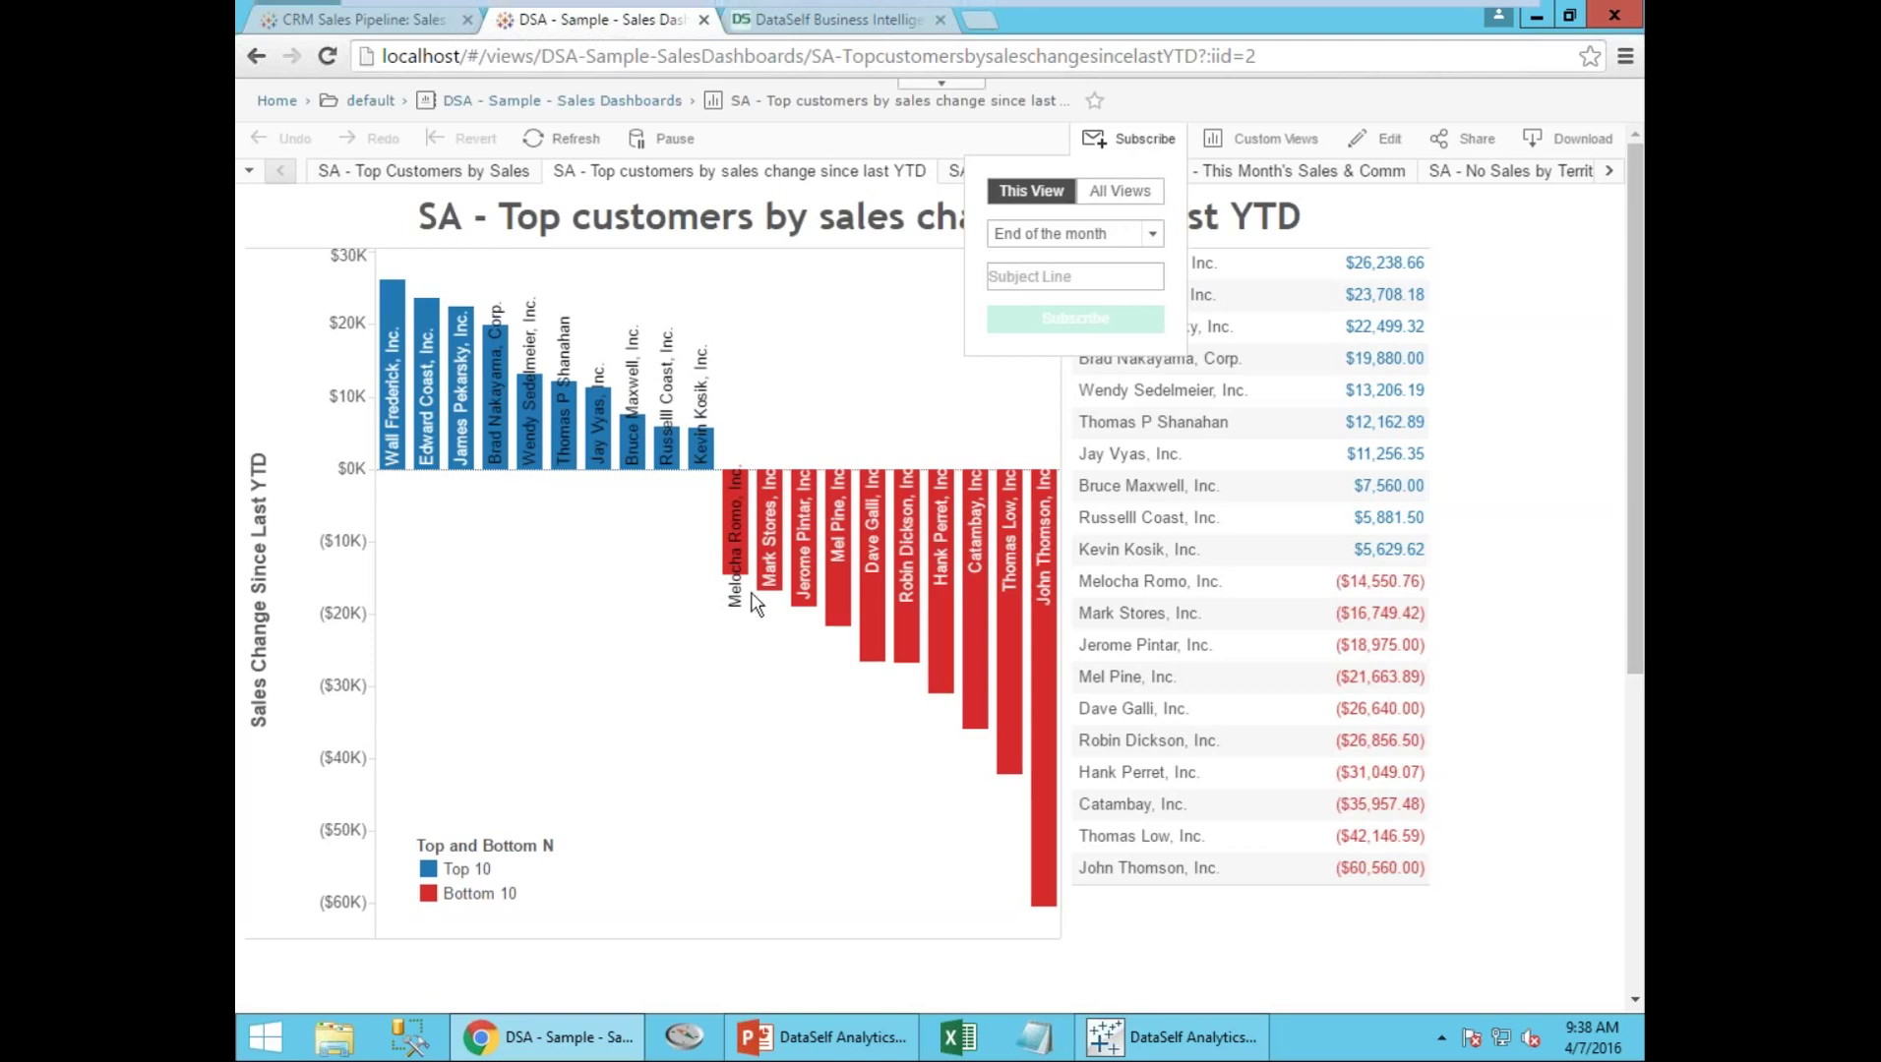
Switch to PowerPoint and resume the slide show at the Benefits slide
click(877, 1025)
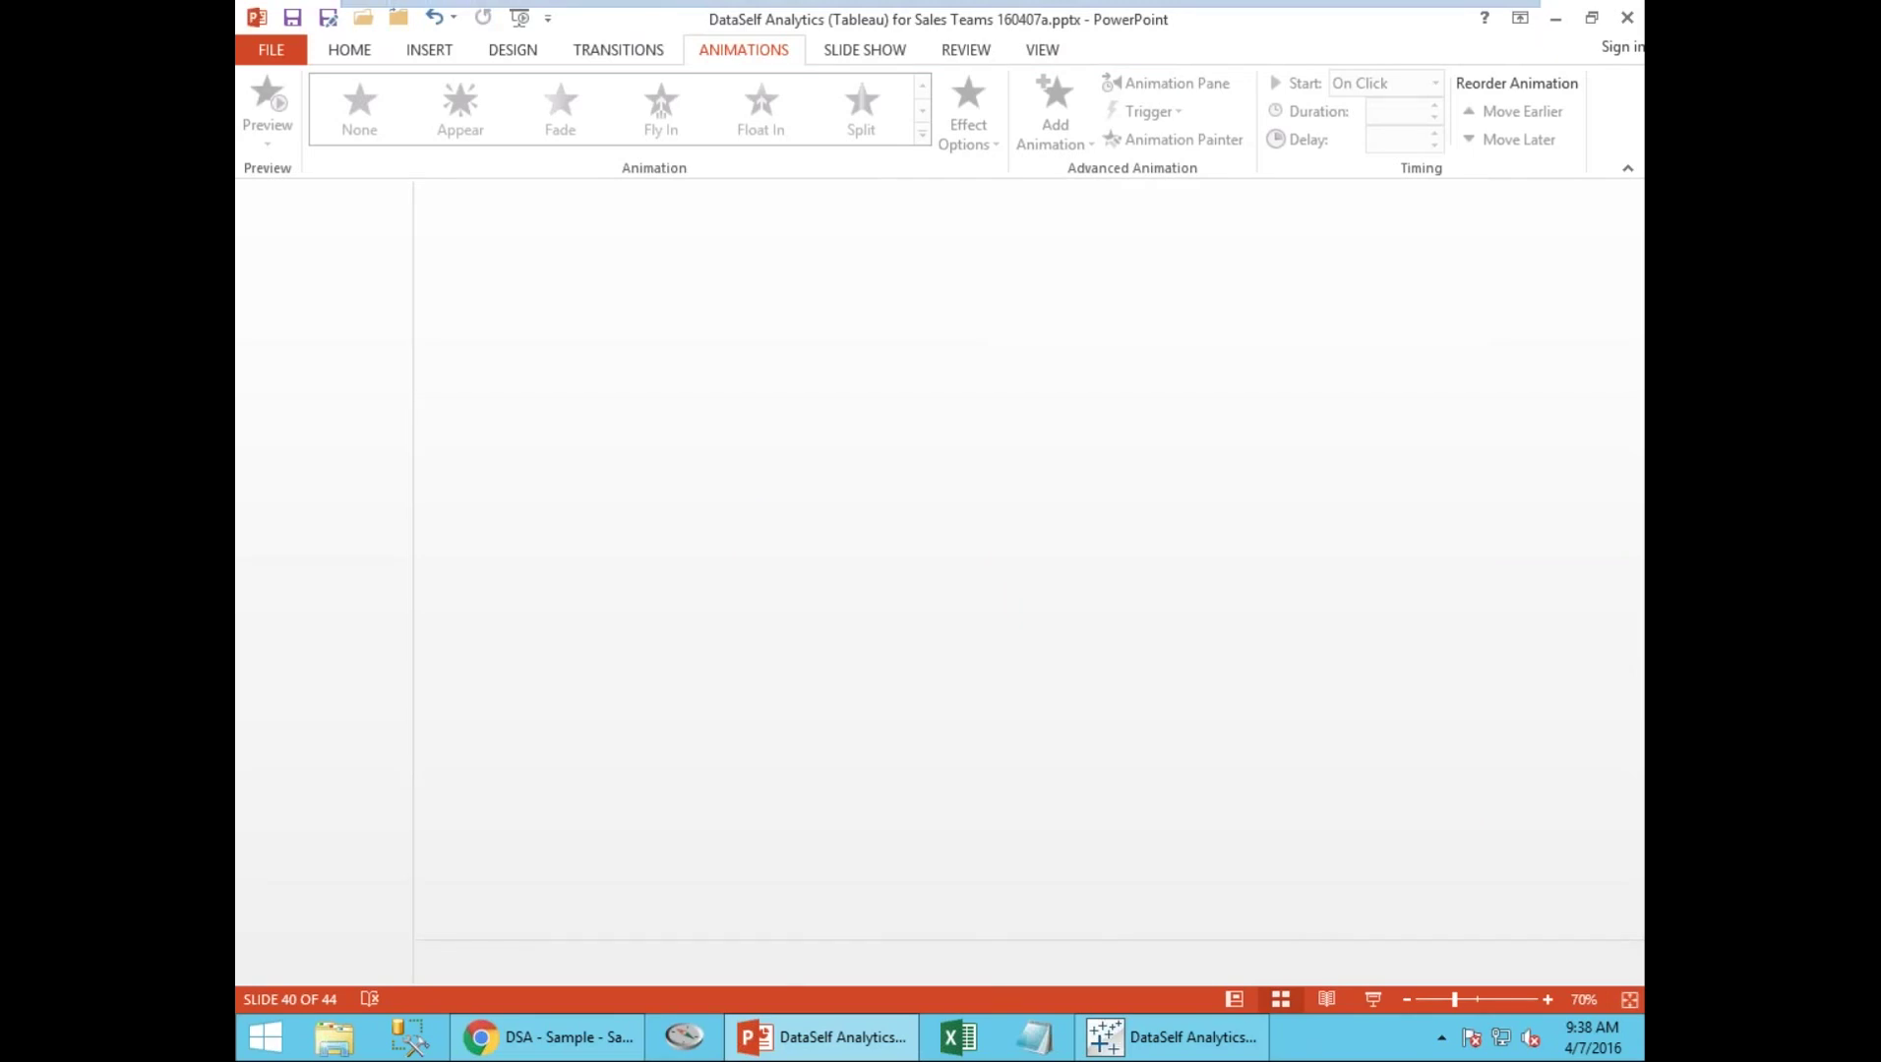
key(F5)
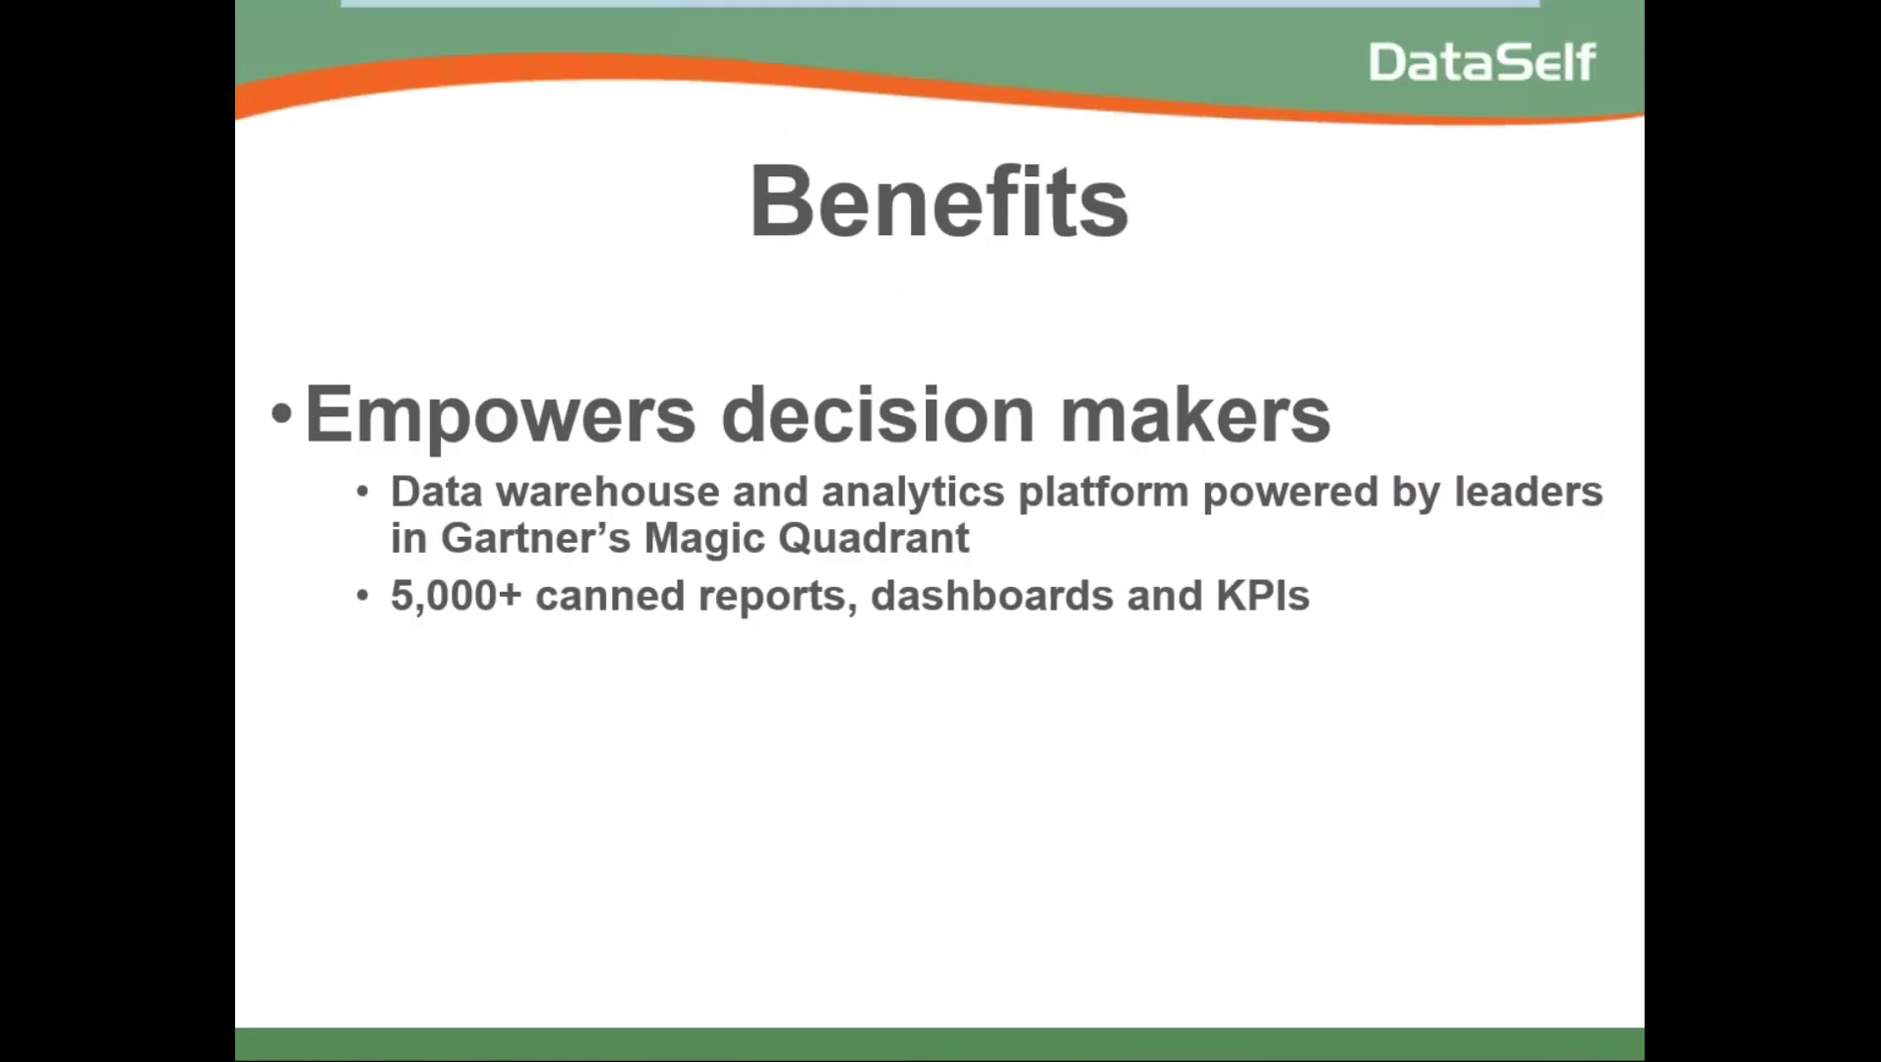